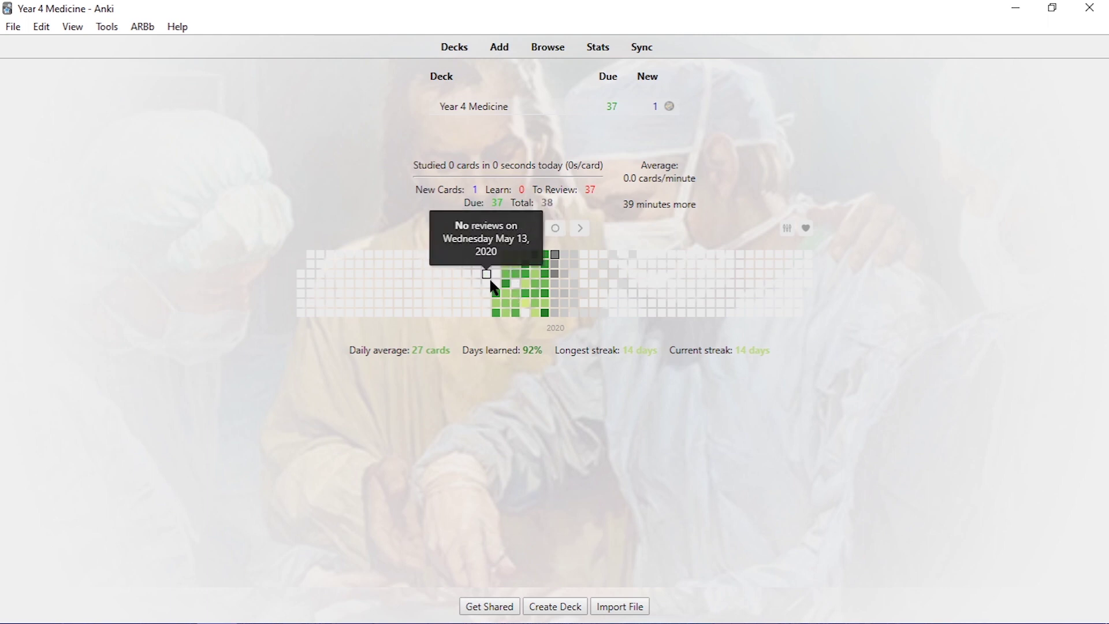
Step: Open the Year 4 Medicine deck overview showing 37 to review and 1 new card
{"action": "mouse_move", "coordinate": [496, 301]}
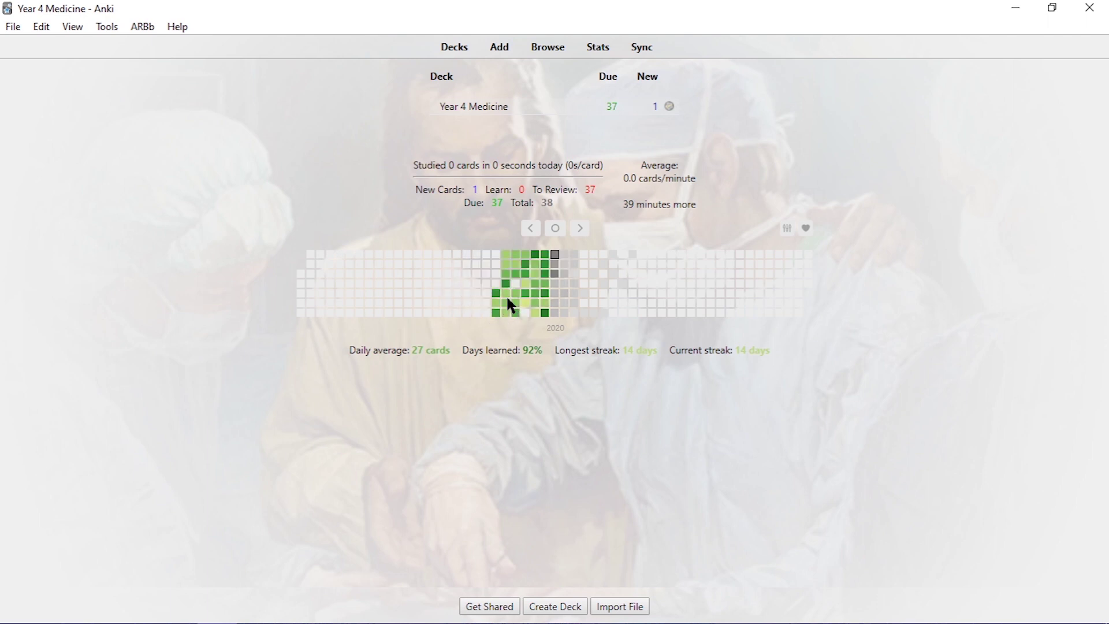
{"action": "left_click", "coordinate": [483, 108]}
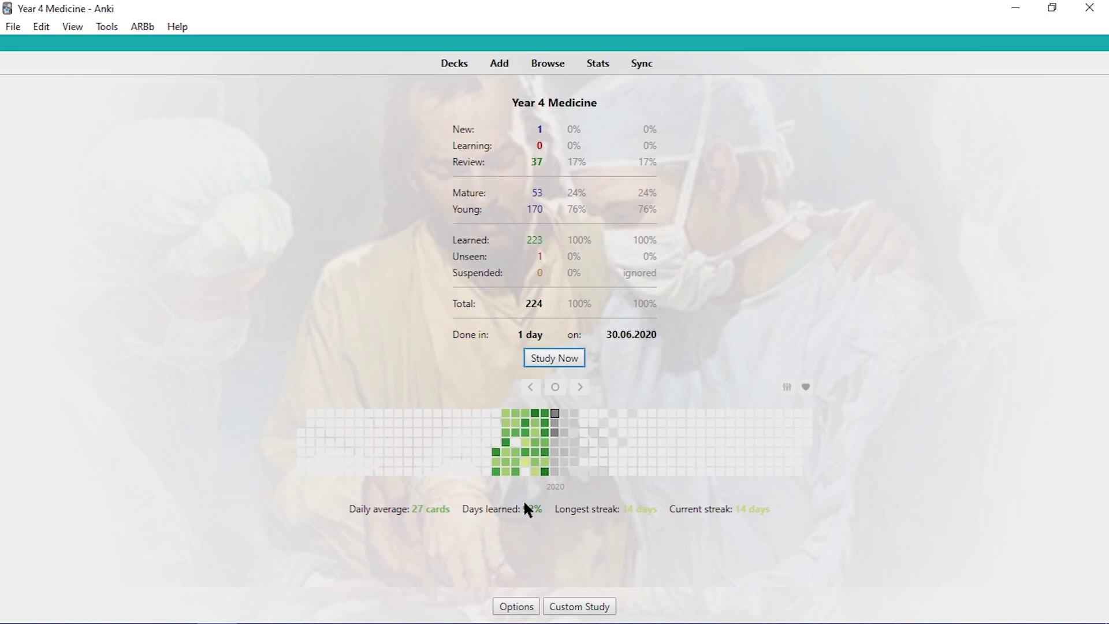
{"action": "mouse_move", "coordinate": [444, 511]}
{"action": "mouse_move", "coordinate": [544, 473]}
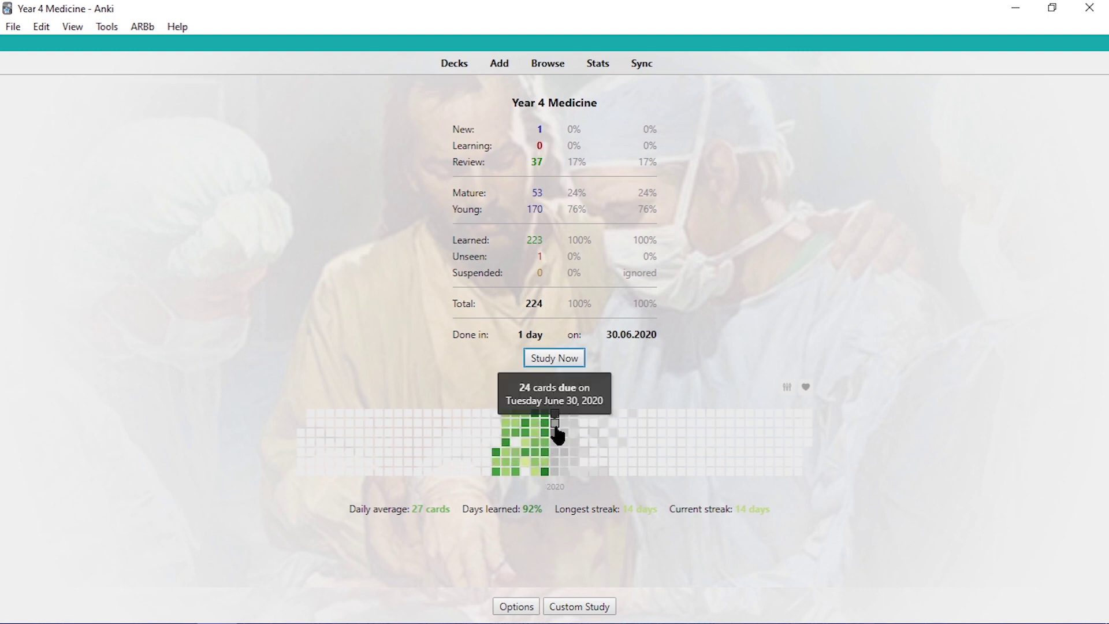
{"action": "mouse_move", "coordinate": [555, 433]}
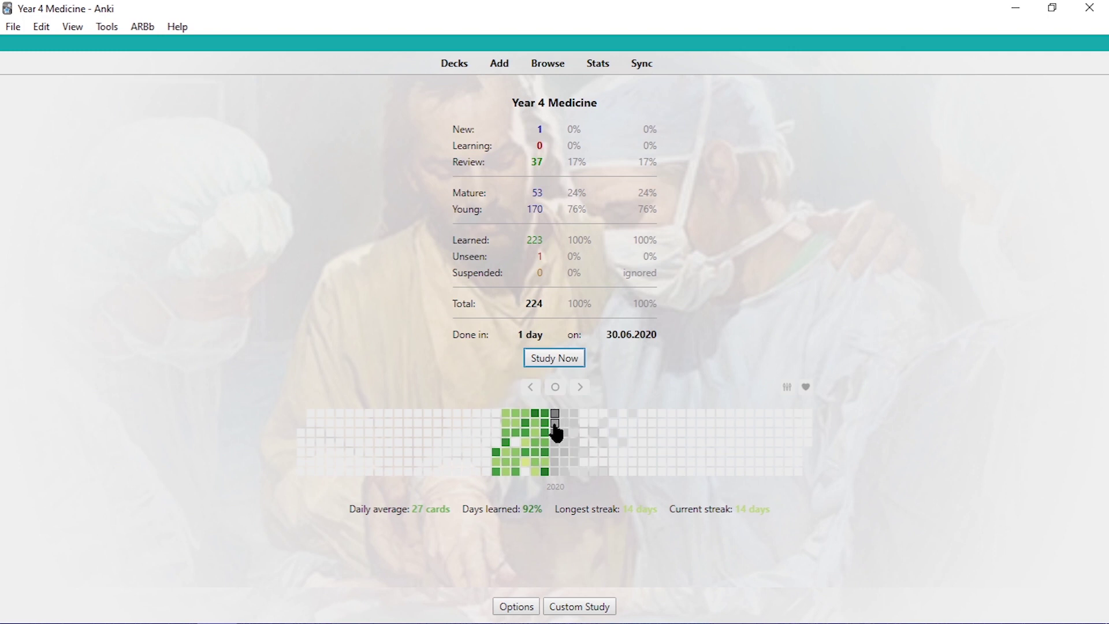
Step: Go back to the Decks screen from the Year 4 Medicine overview
{"action": "mouse_move", "coordinate": [554, 426]}
{"action": "left_click", "coordinate": [452, 66]}
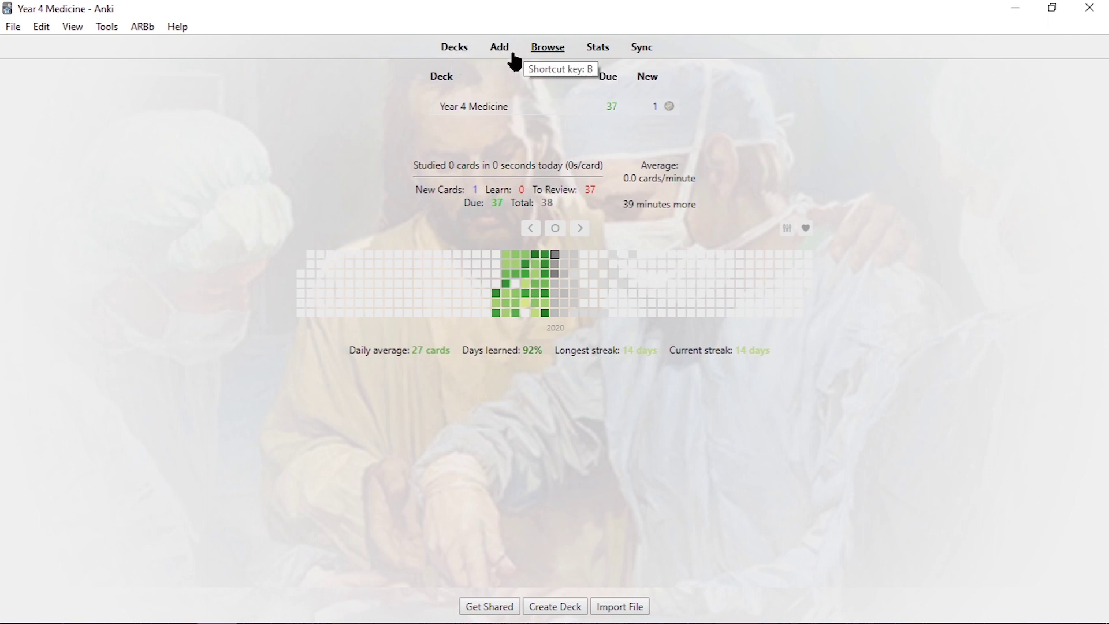
Step: Browse all 224 deck:current cards and preview the Osteoarthritis cloze card's answer
{"action": "left_click", "coordinate": [550, 49]}
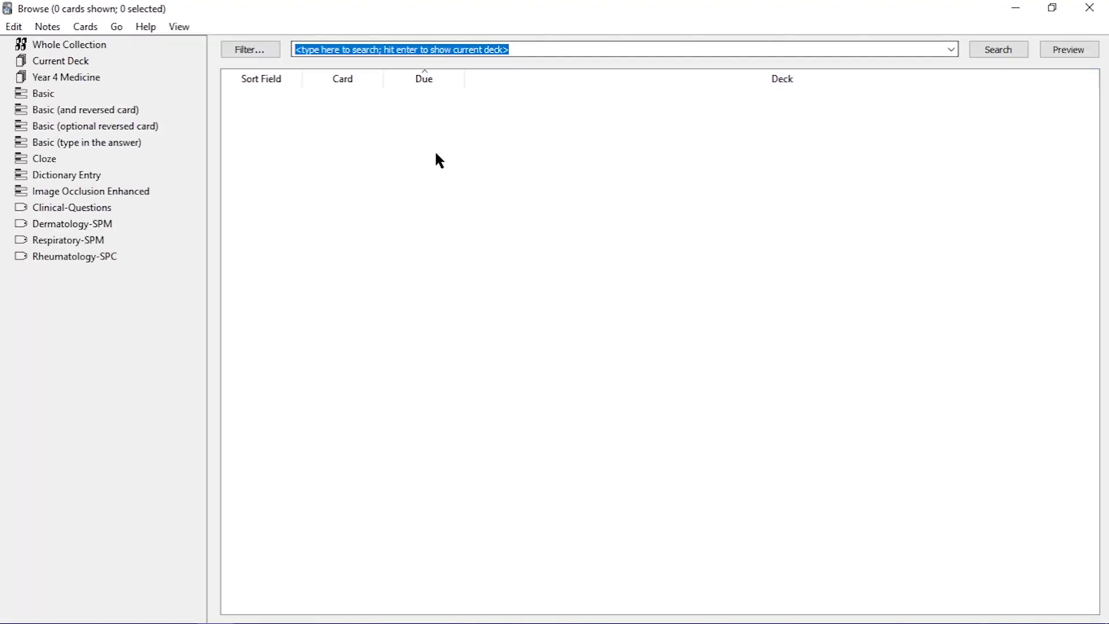
{"action": "key", "text": "Return"}
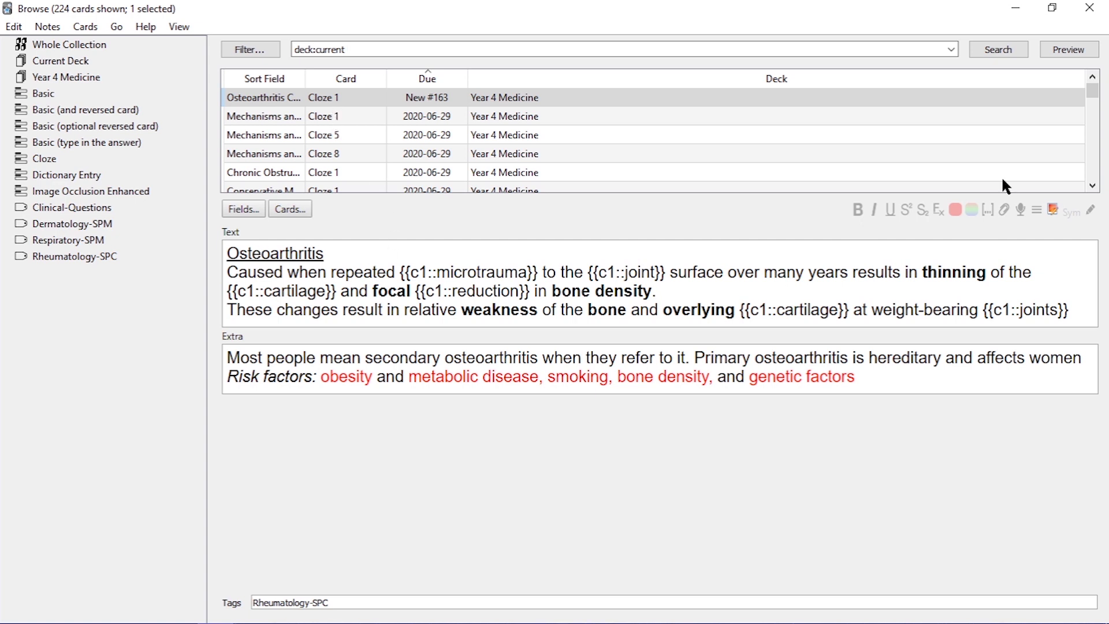
{"action": "left_click", "coordinate": [1085, 49]}
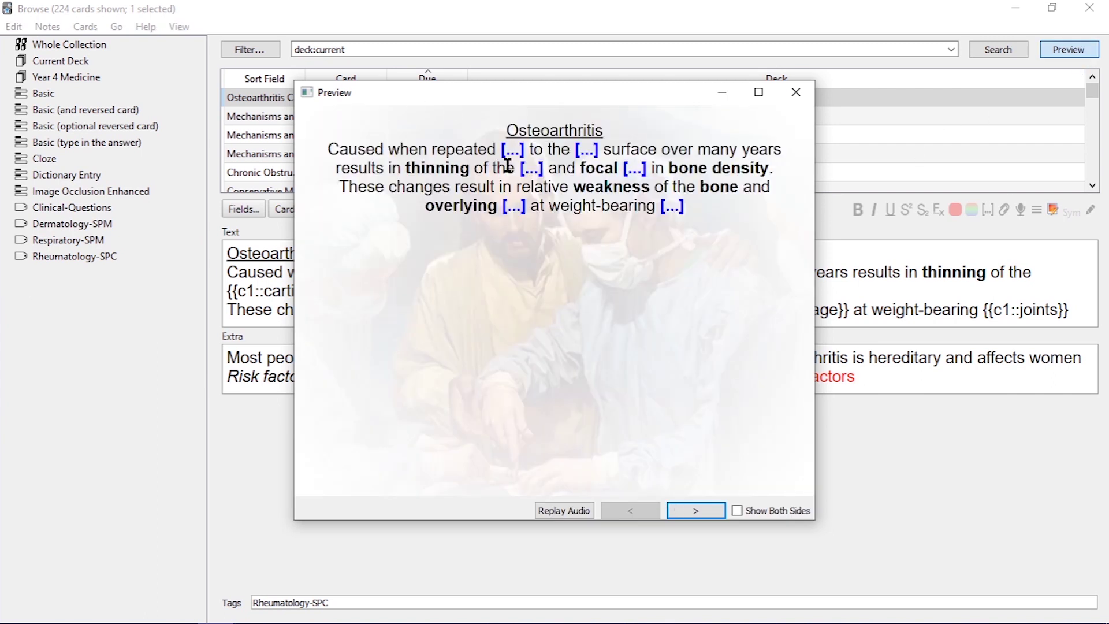
{"action": "left_click", "coordinate": [709, 508]}
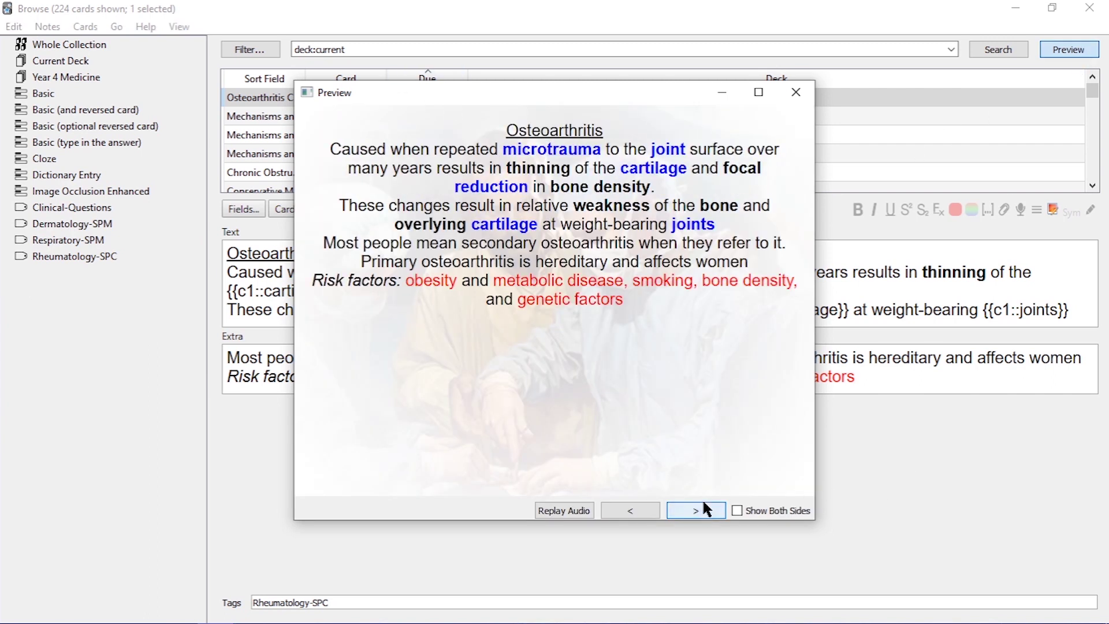
{"action": "left_click", "coordinate": [795, 93]}
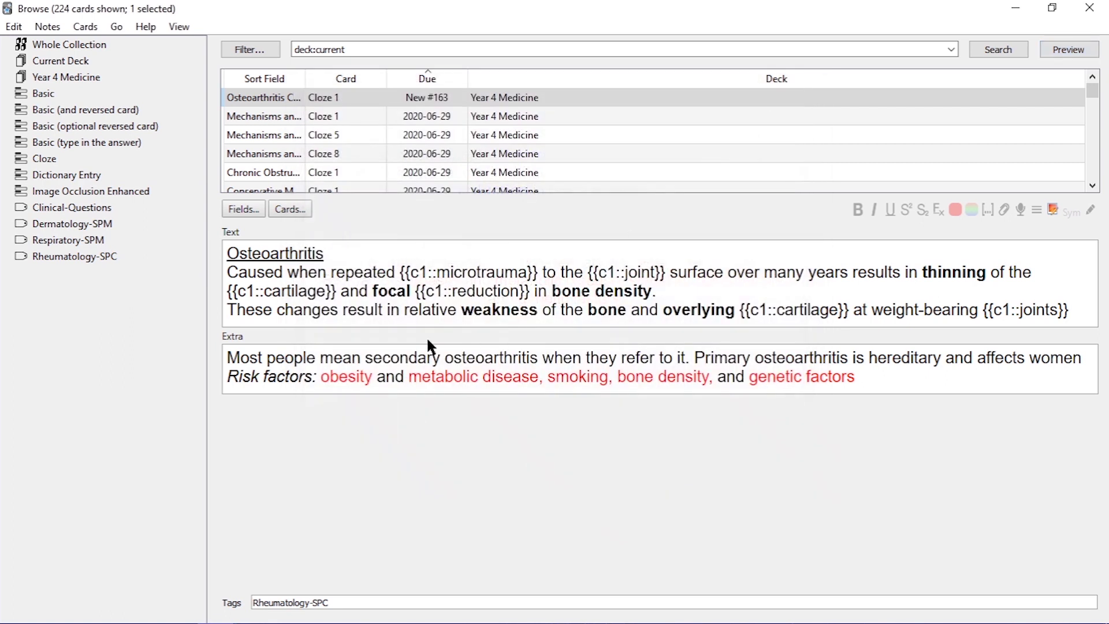
{"action": "left_click", "coordinate": [414, 295]}
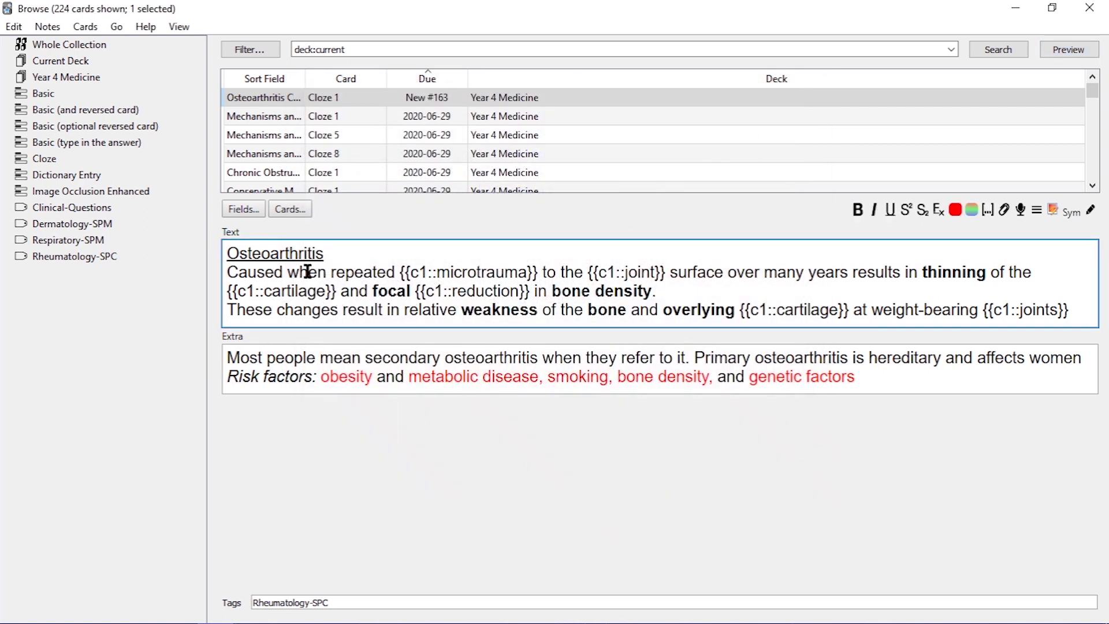
Step: Try several sidebar tags, settling on Respiratory-SPM to list its 151 cards
{"action": "left_click", "coordinate": [86, 208]}
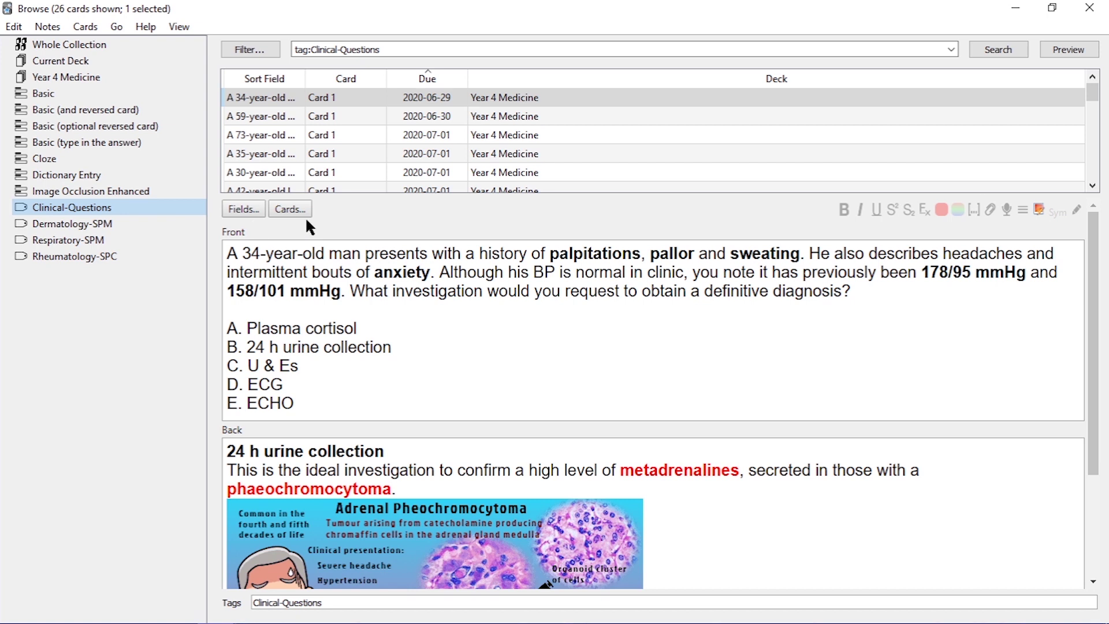
{"action": "left_click", "coordinate": [85, 225]}
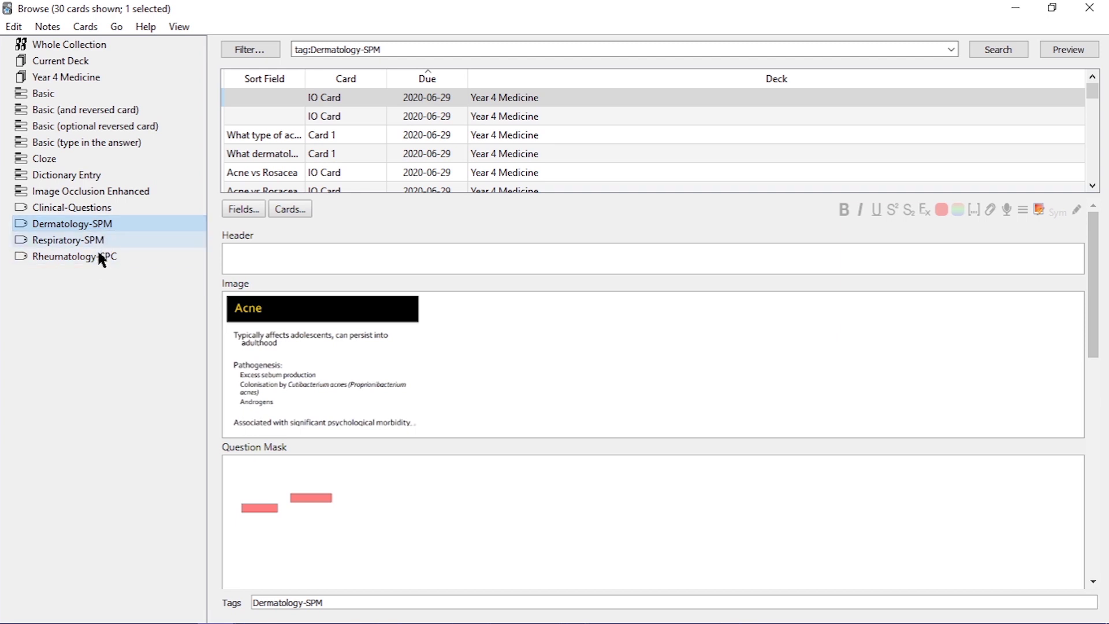
{"action": "left_click", "coordinate": [99, 242]}
{"action": "left_click", "coordinate": [99, 256]}
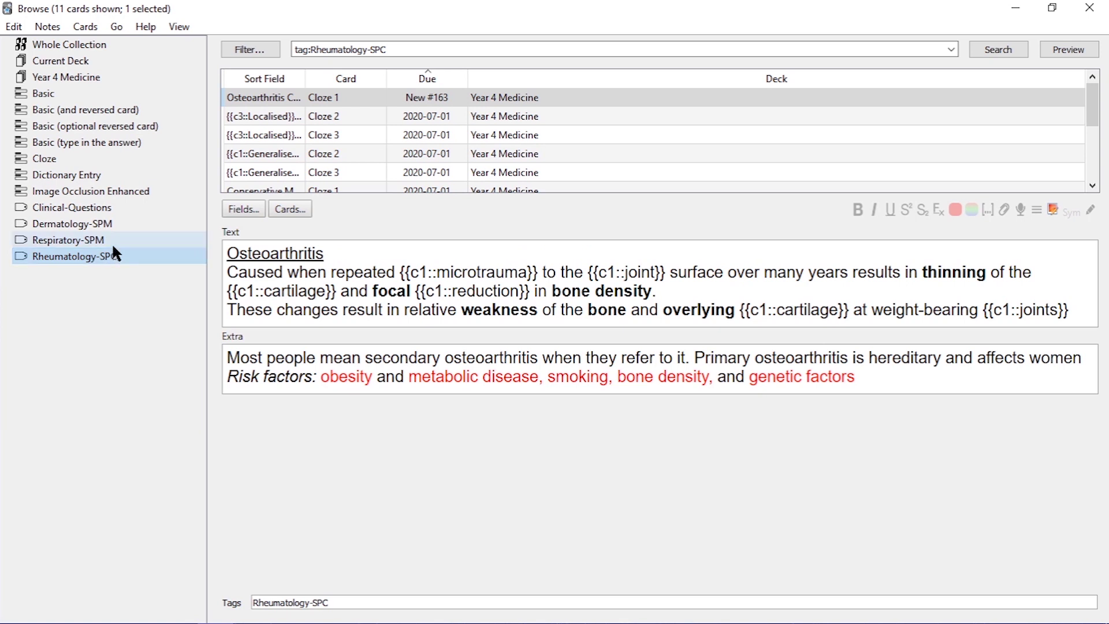
{"action": "left_click", "coordinate": [111, 241]}
{"action": "scroll", "coordinate": [420, 151], "scroll_direction": "down", "scroll_amount": 20}
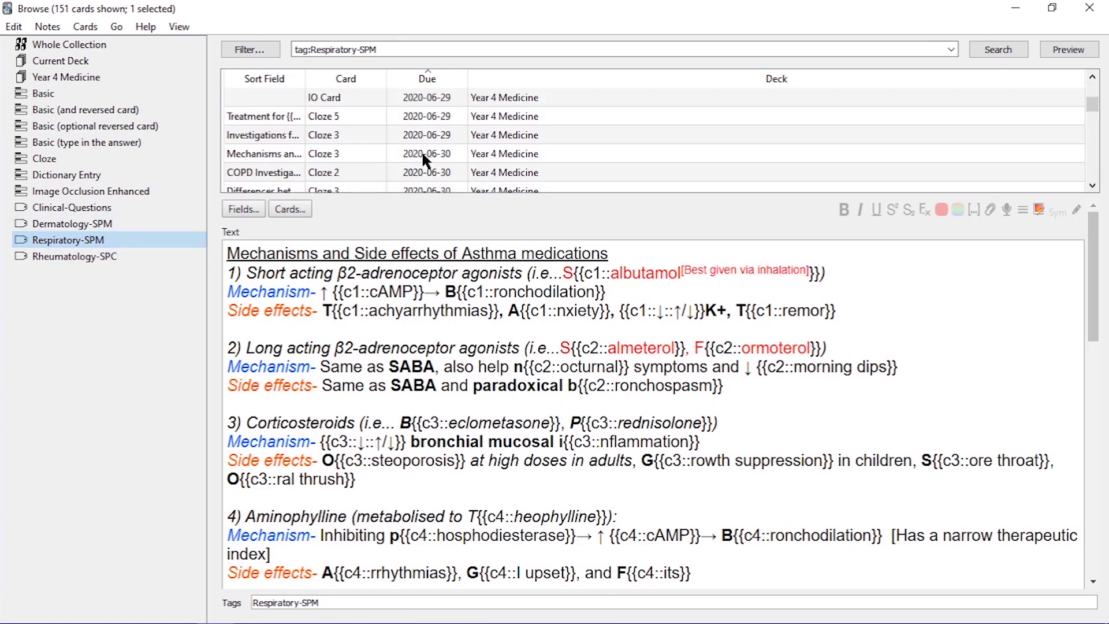
{"action": "scroll", "coordinate": [409, 134], "scroll_direction": "down", "scroll_amount": 15}
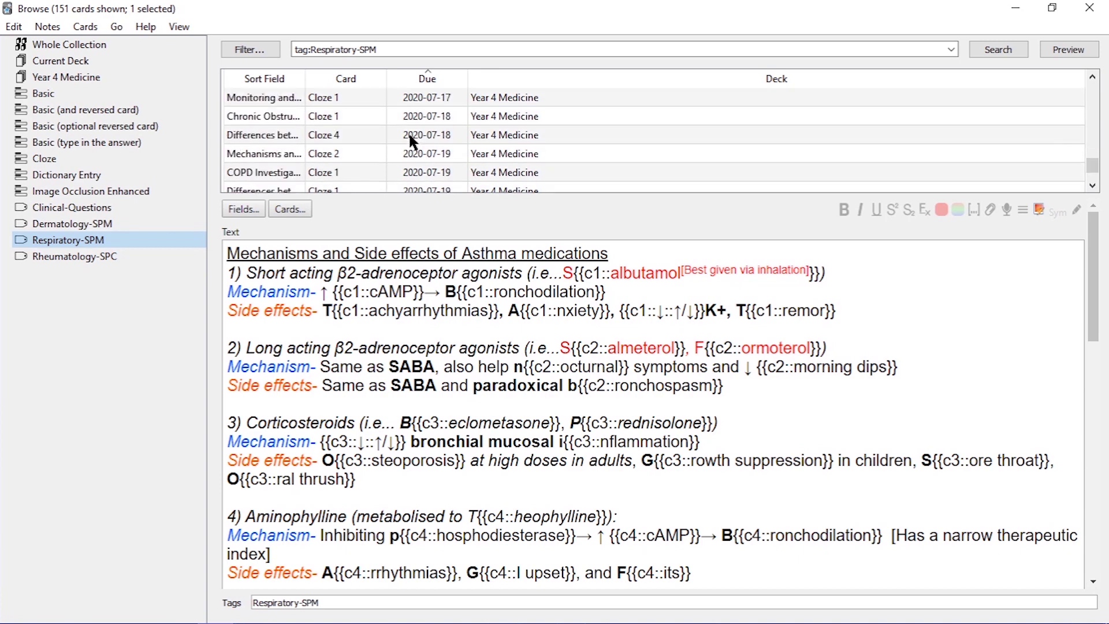
Step: Close the browser and open the deck Statistics, showing 215 forecast reviews
{"action": "left_click", "coordinate": [1089, 8]}
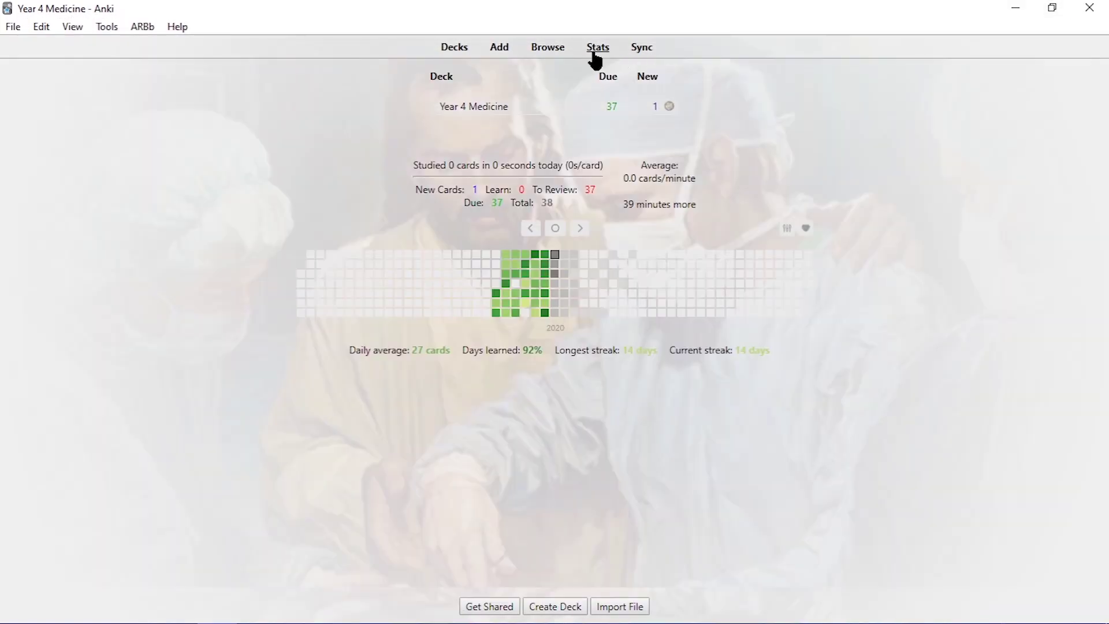
{"action": "left_click", "coordinate": [595, 51]}
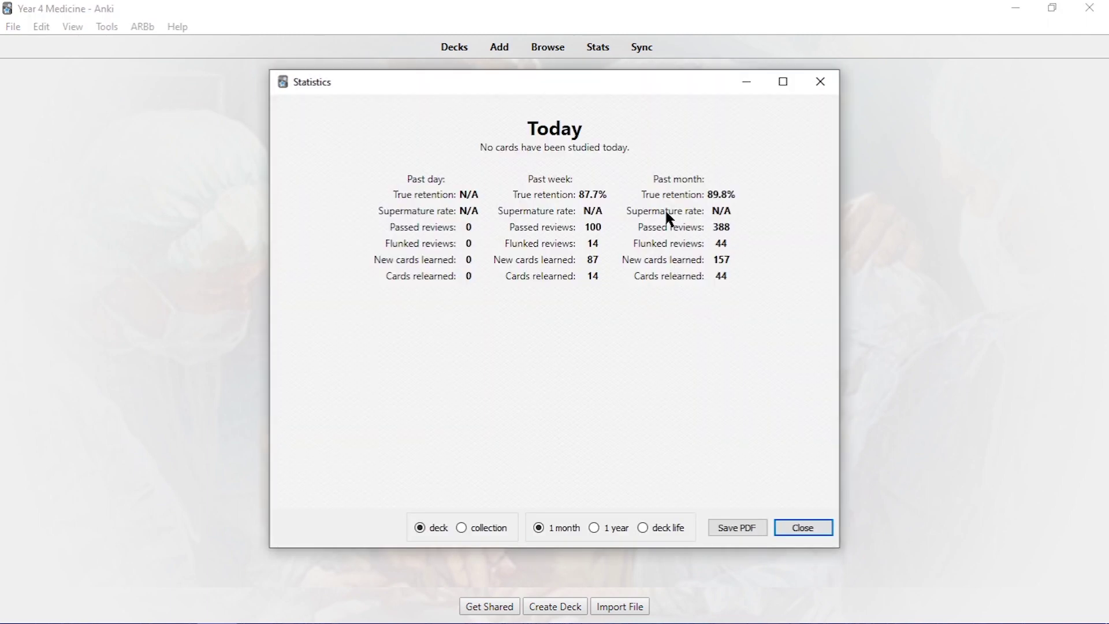
{"action": "scroll", "coordinate": [510, 231], "scroll_direction": "down", "scroll_amount": 2}
{"action": "scroll", "coordinate": [580, 218], "scroll_direction": "up", "scroll_amount": 2}
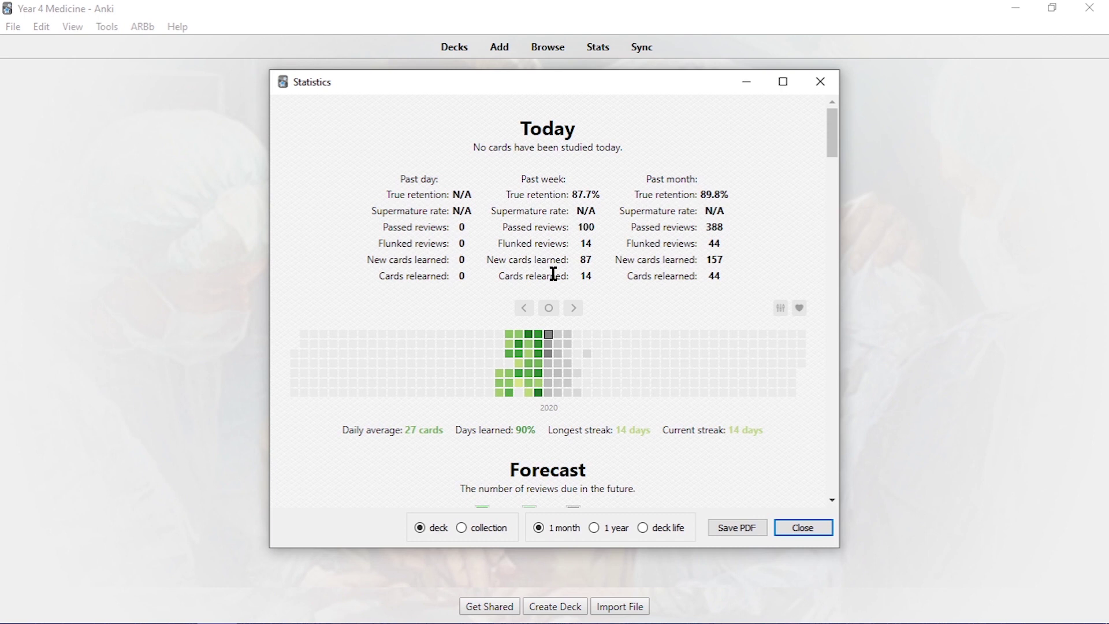
Step: Scroll down through the Statistics charts to Review Count, showing 751 reviews this month
{"action": "scroll", "coordinate": [554, 273], "scroll_direction": "down", "scroll_amount": 1}
{"action": "scroll", "coordinate": [438, 352], "scroll_direction": "down", "scroll_amount": 1}
{"action": "scroll", "coordinate": [442, 359], "scroll_direction": "down", "scroll_amount": 2}
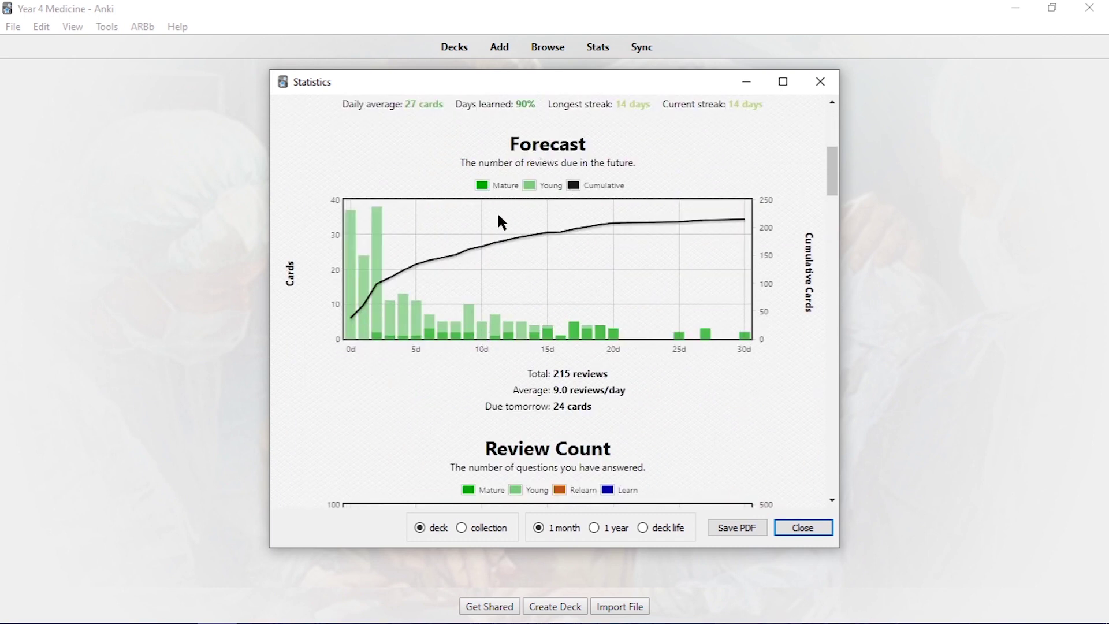
{"action": "scroll", "coordinate": [542, 278], "scroll_direction": "down", "scroll_amount": 3}
{"action": "scroll", "coordinate": [534, 312], "scroll_direction": "down", "scroll_amount": 1}
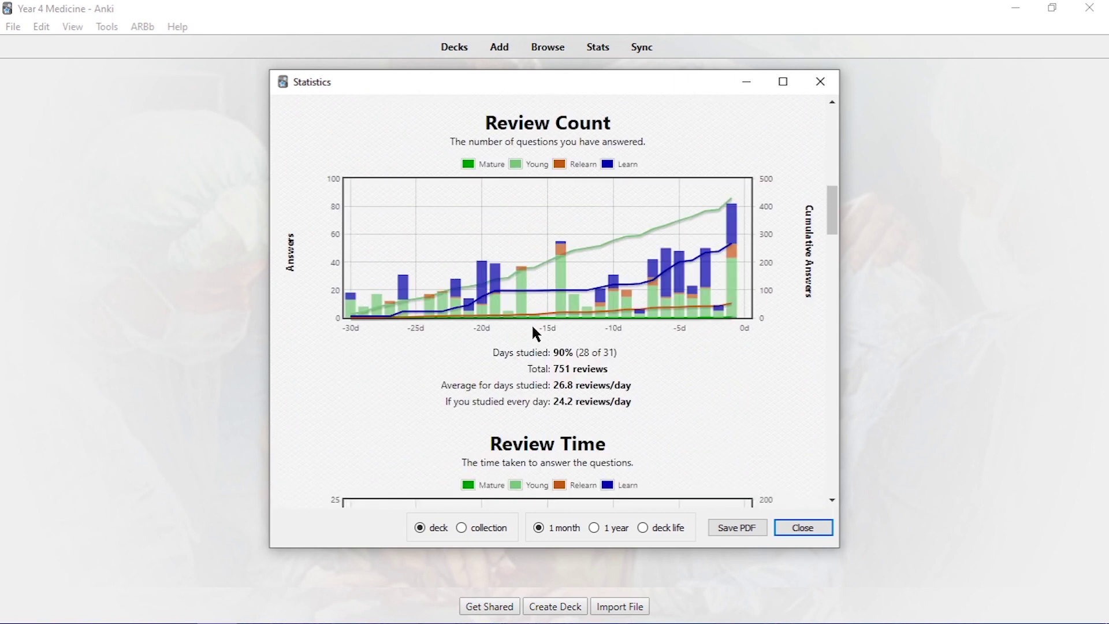
{"action": "scroll", "coordinate": [537, 234], "scroll_direction": "up", "scroll_amount": 5}
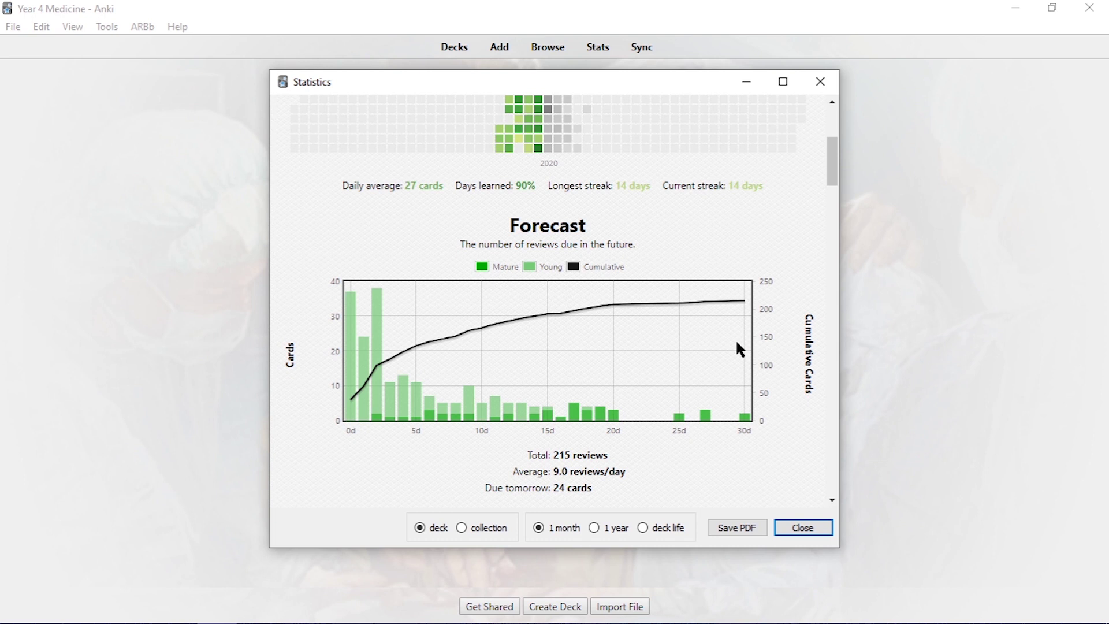
{"action": "scroll", "coordinate": [736, 347], "scroll_direction": "down", "scroll_amount": 4}
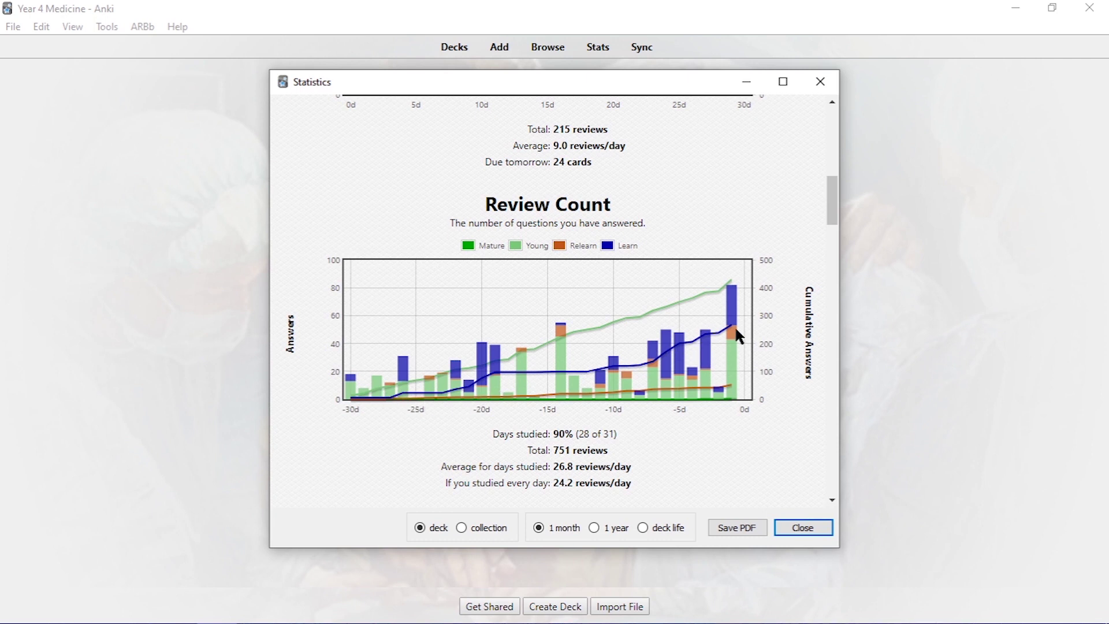
Step: Scroll down to the Card Types chart, then close the Statistics window
{"action": "scroll", "coordinate": [731, 349], "scroll_direction": "down", "scroll_amount": 1}
{"action": "scroll", "coordinate": [730, 353], "scroll_direction": "down", "scroll_amount": 3}
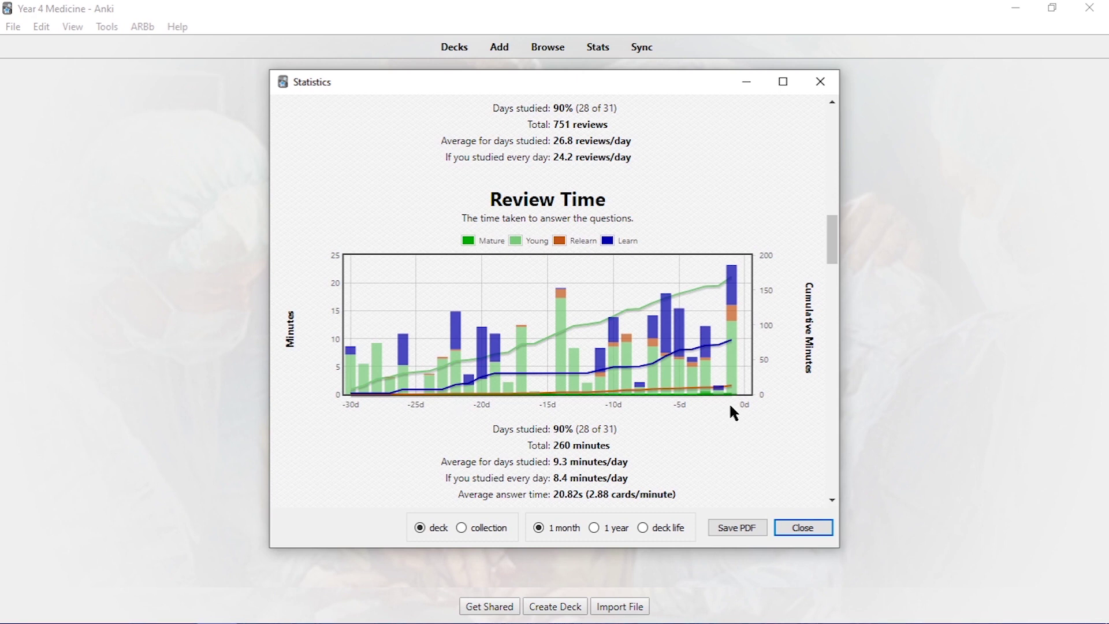
{"action": "scroll", "coordinate": [668, 349], "scroll_direction": "down", "scroll_amount": 5}
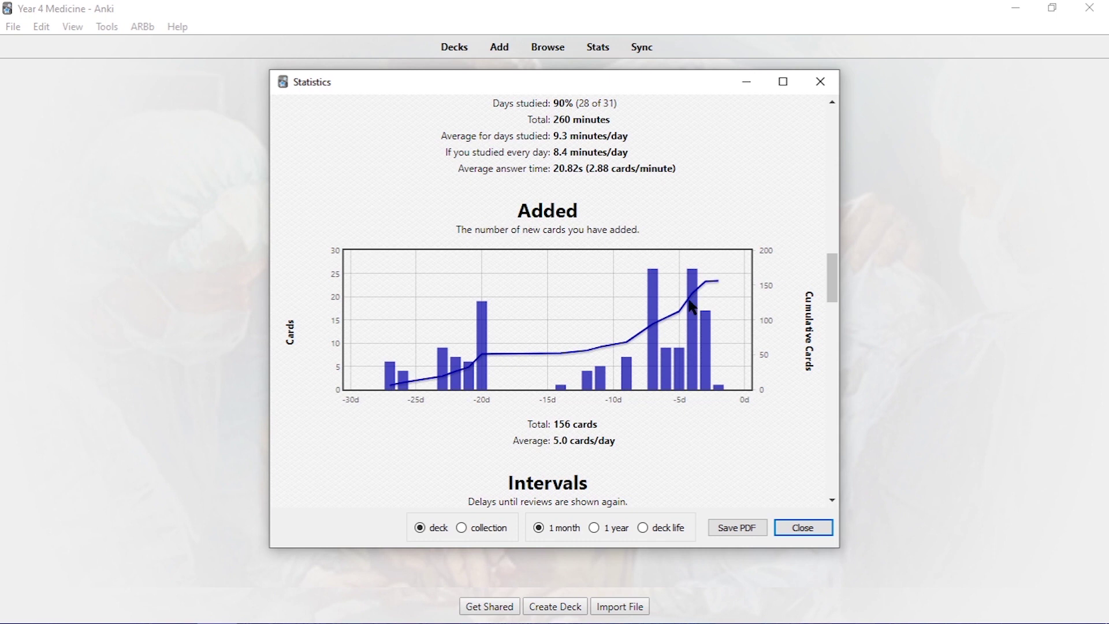
{"action": "scroll", "coordinate": [466, 416], "scroll_direction": "down", "scroll_amount": 7}
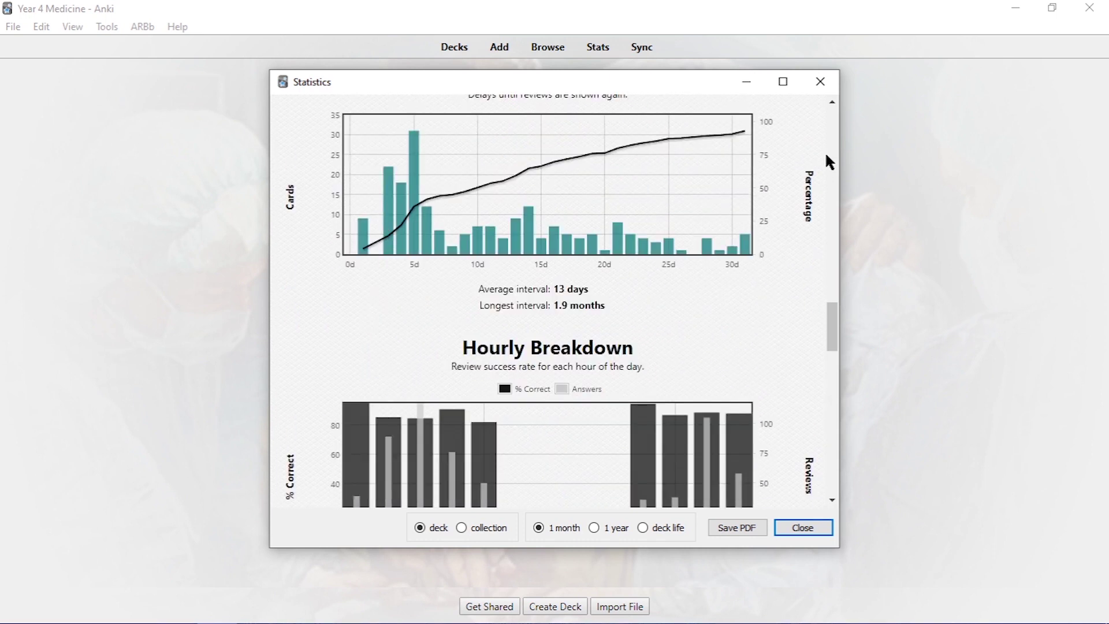
{"action": "scroll", "coordinate": [537, 368], "scroll_direction": "down", "scroll_amount": 4}
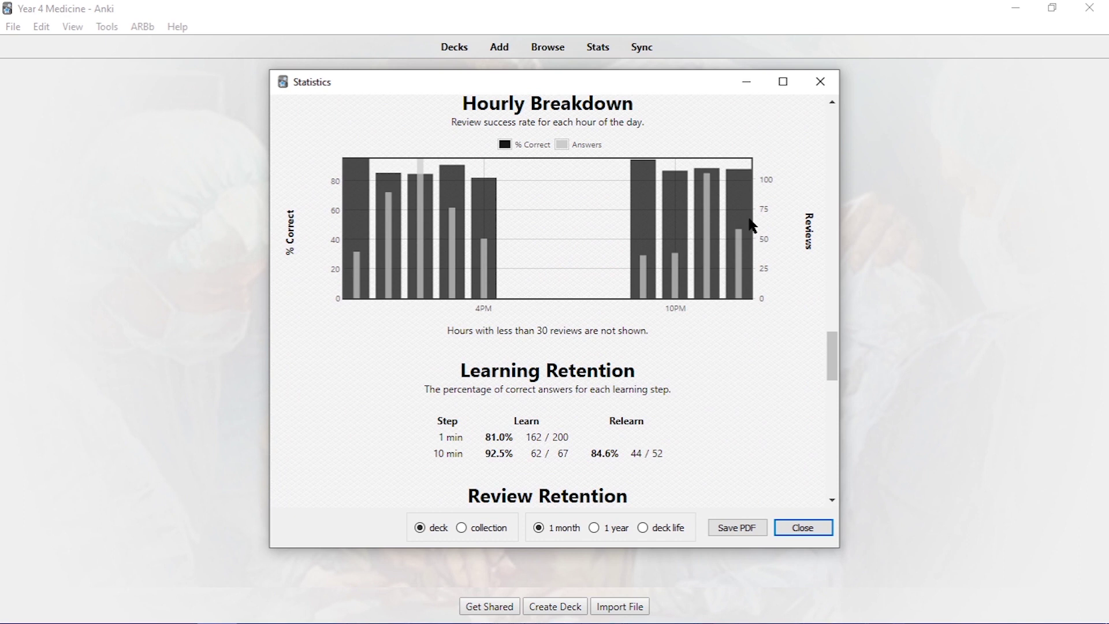
{"action": "scroll", "coordinate": [699, 304], "scroll_direction": "down", "scroll_amount": 10}
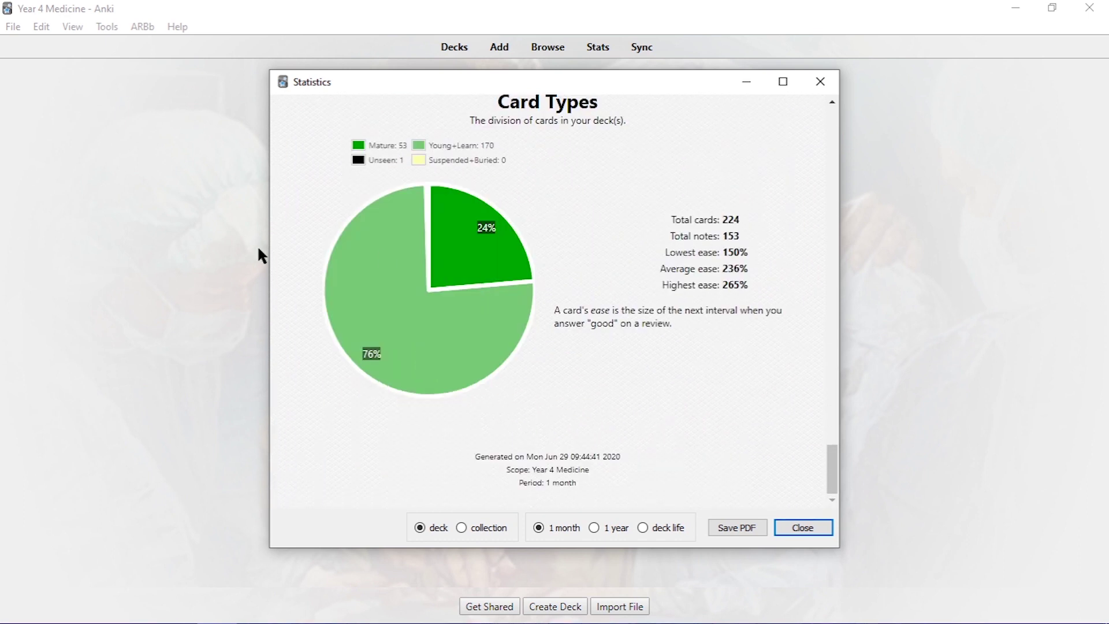
{"action": "left_click", "coordinate": [820, 82]}
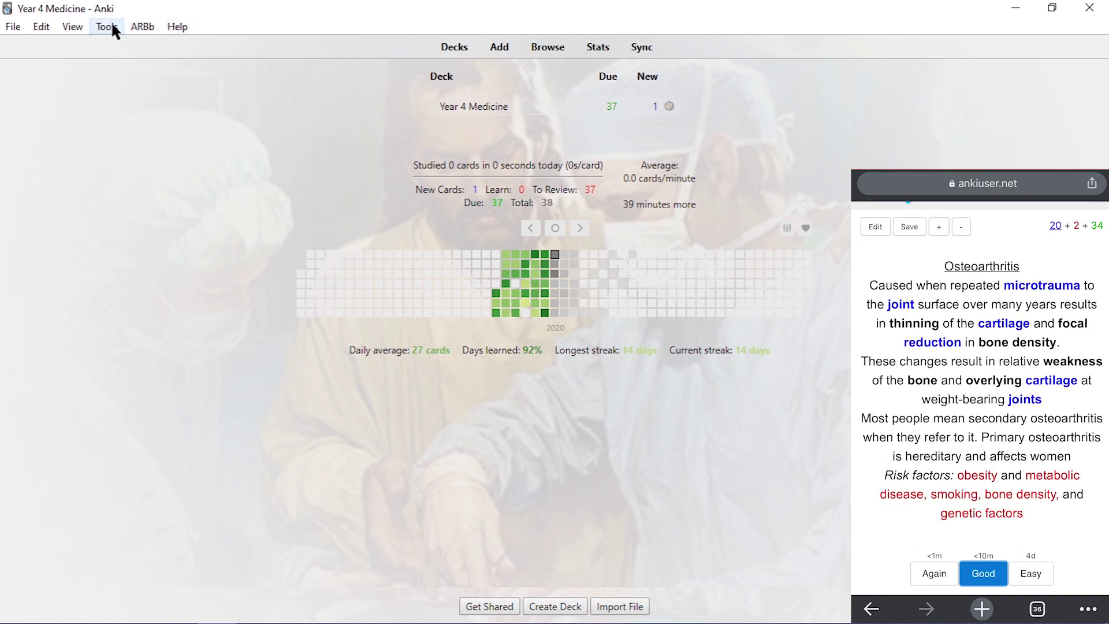
Step: Look through the File, View and Tools menus up to the Add-ons entry
{"action": "left_click", "coordinate": [13, 26]}
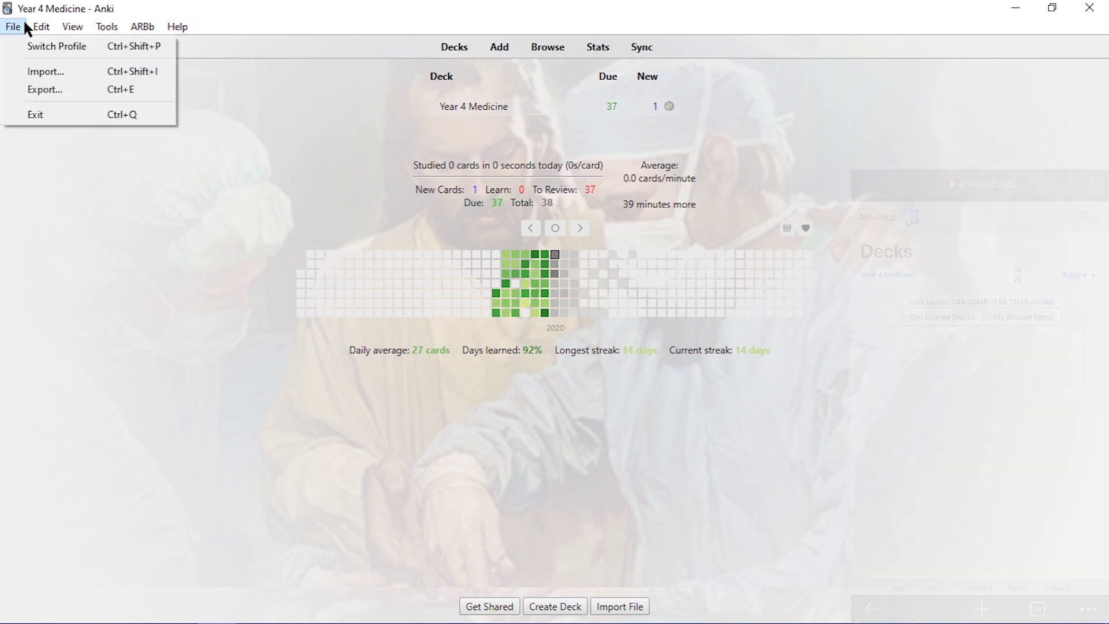
{"action": "mouse_move", "coordinate": [57, 32]}
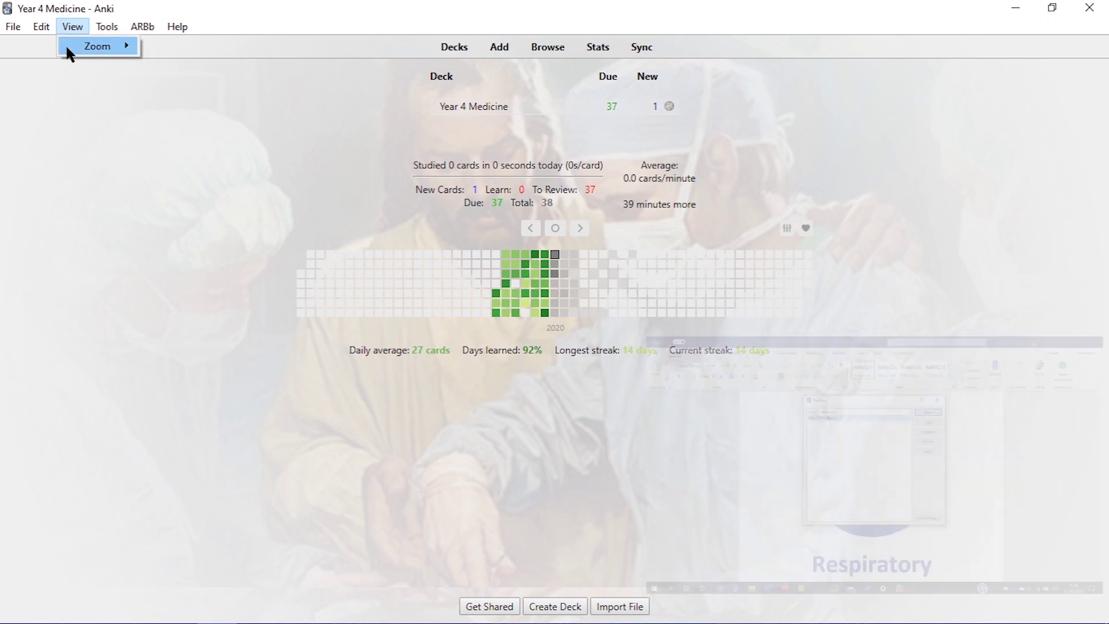
{"action": "mouse_move", "coordinate": [97, 36]}
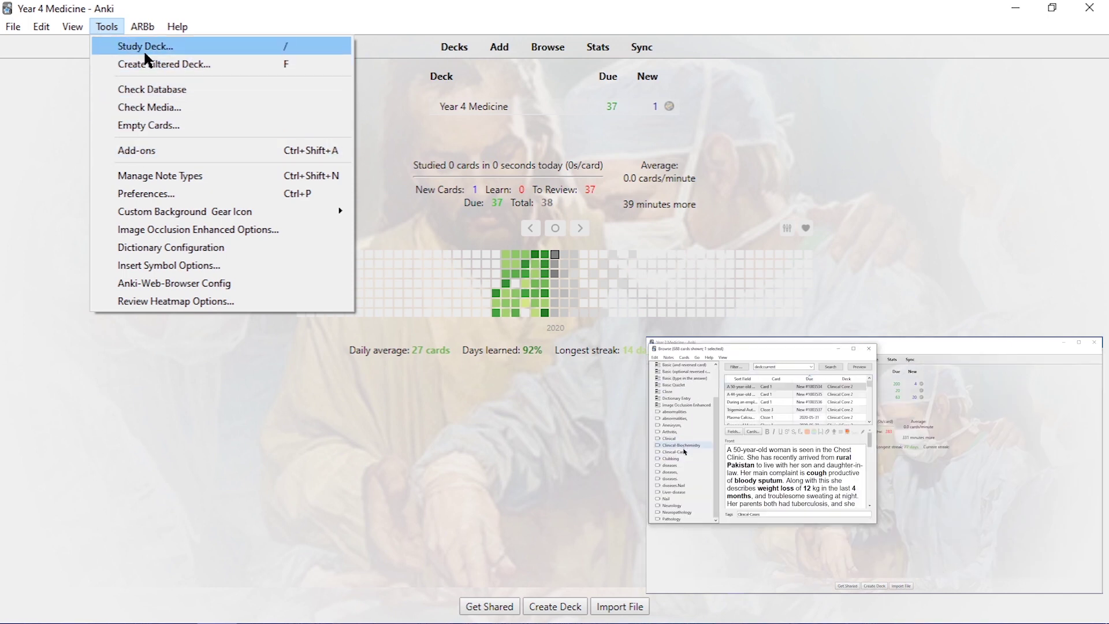
Step: Open the Add-ons manager, select Advanced Review Bottom Bar, then close it
{"action": "left_click", "coordinate": [147, 157]}
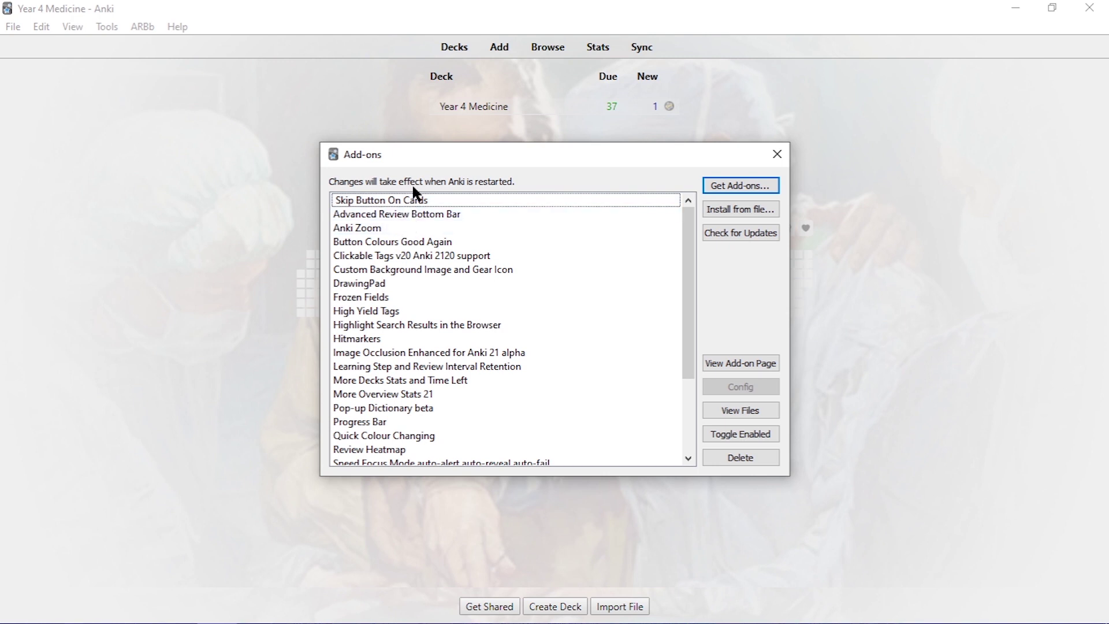
{"action": "left_click_drag", "start_coordinate": [463, 153], "coordinate": [477, 108]}
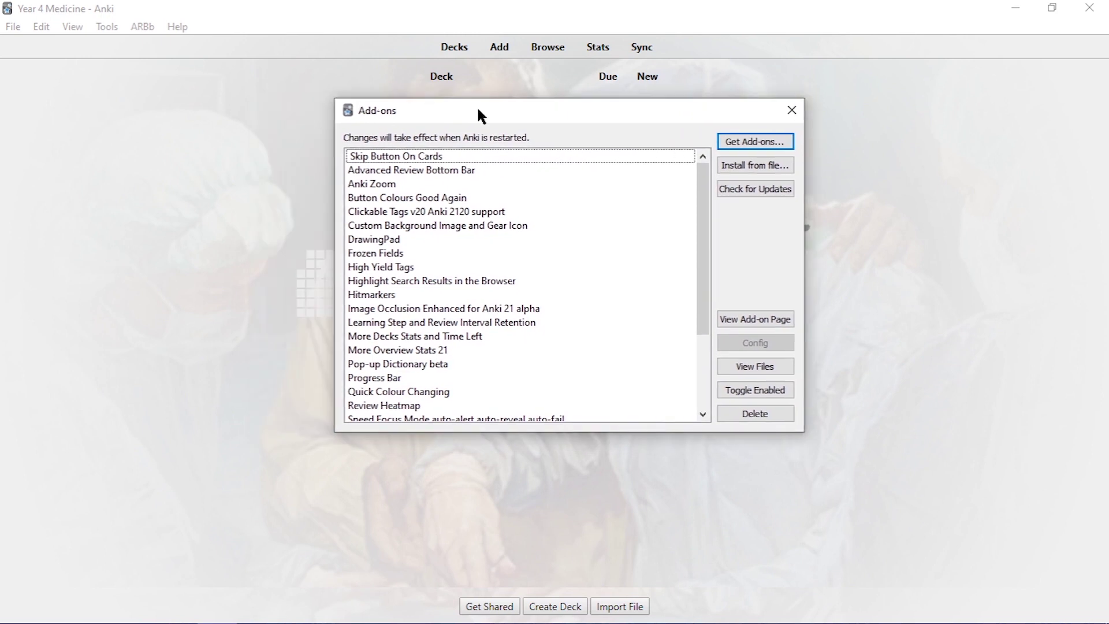
{"action": "left_click", "coordinate": [450, 168]}
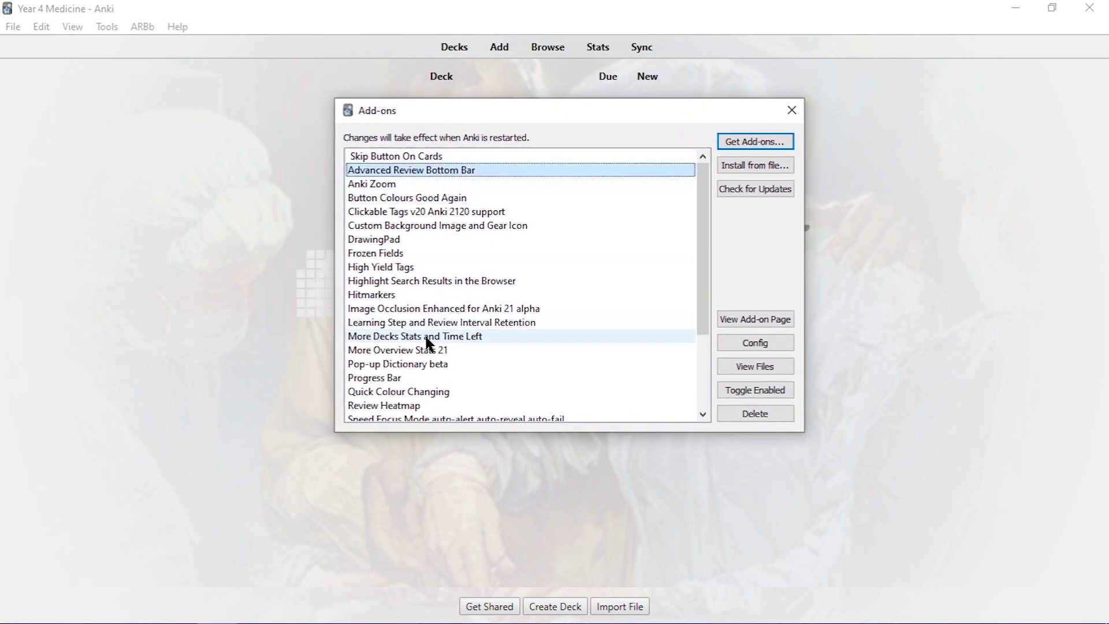
{"action": "scroll", "coordinate": [425, 279], "scroll_direction": "down", "scroll_amount": 3}
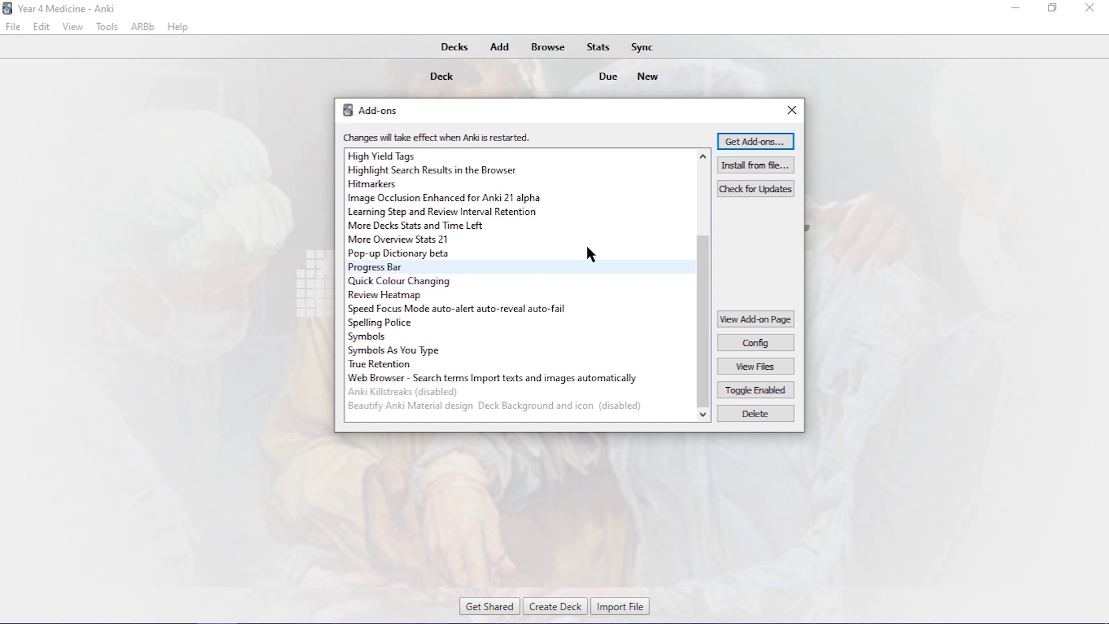
{"action": "left_click", "coordinate": [792, 111]}
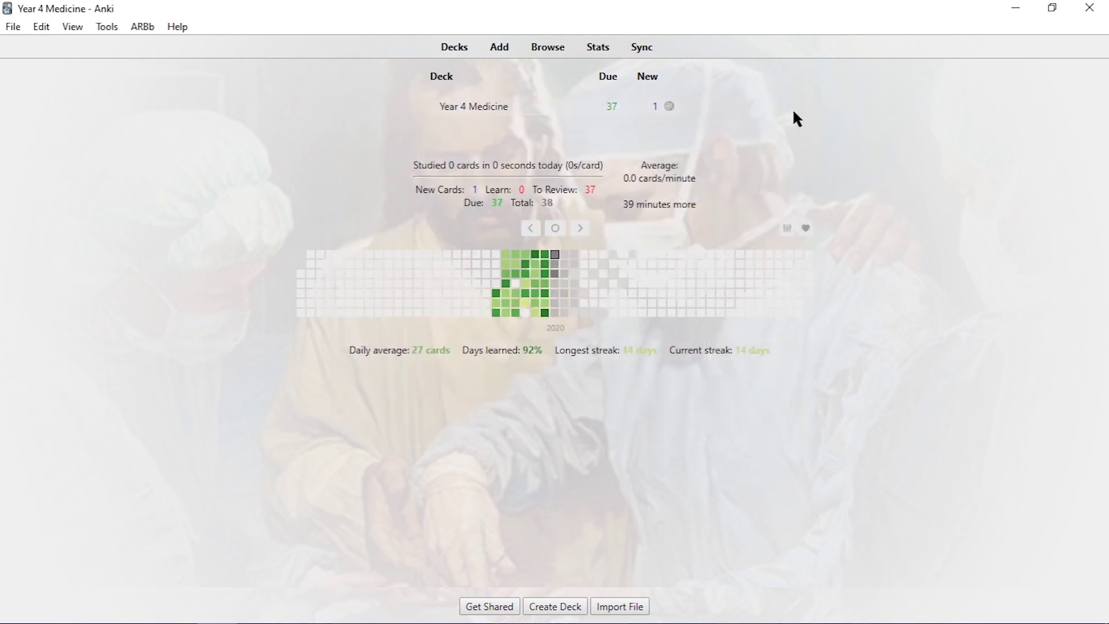
Step: Open the Year 4 Medicine overview with 224 cards and 37 for review
{"action": "scroll", "coordinate": [499, 311], "scroll_direction": "up", "scroll_amount": 1, "text": "ctrl"}
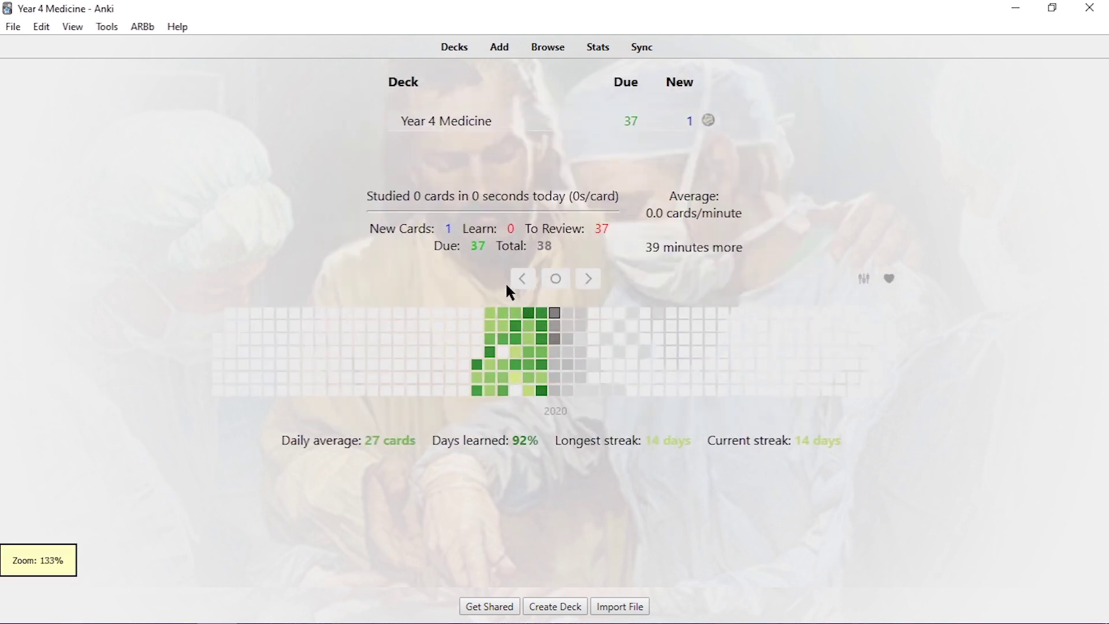
{"action": "scroll", "coordinate": [498, 289], "scroll_direction": "down", "scroll_amount": 1, "text": "ctrl"}
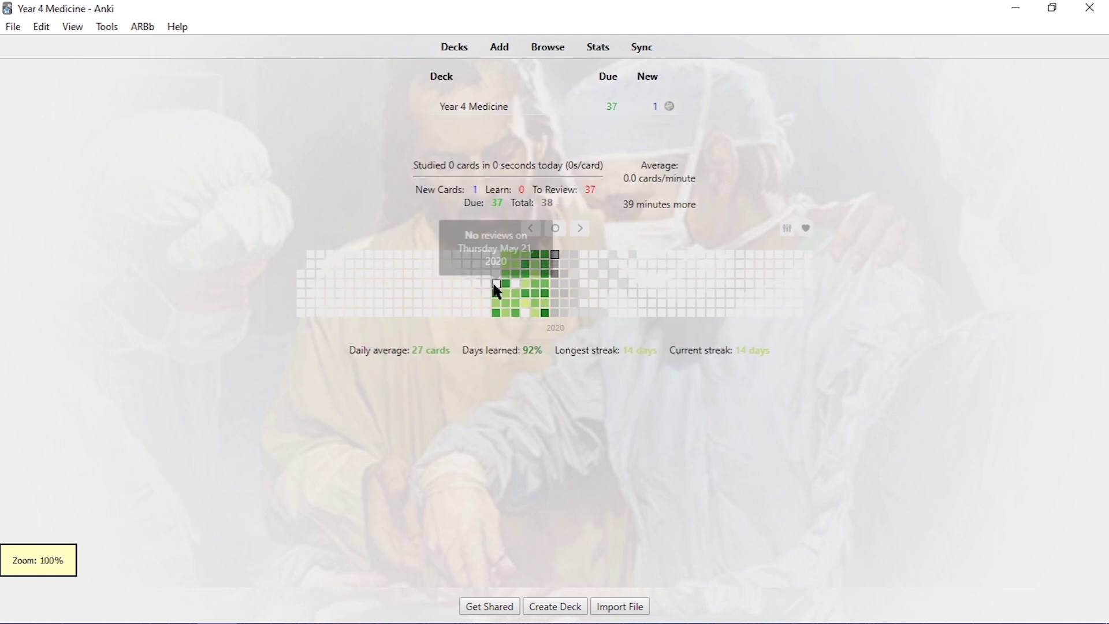
{"action": "left_click", "coordinate": [493, 113]}
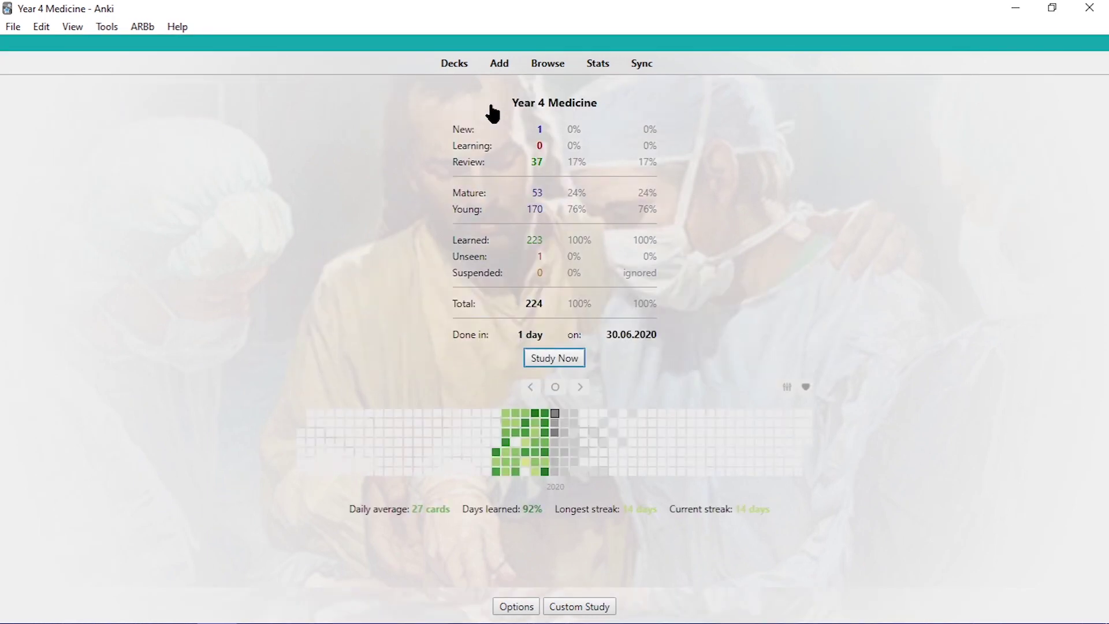
Step: Study Year 4 Medicine, reveal the COPD card's answer, and show its Card Info
{"action": "left_click", "coordinate": [566, 359]}
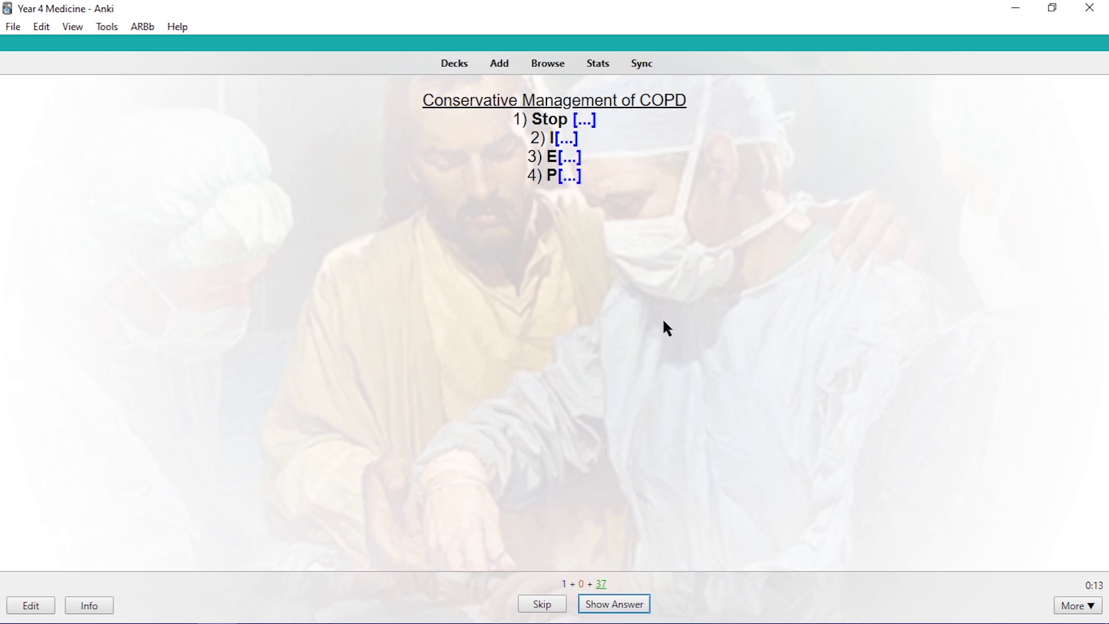
{"action": "key", "text": "space"}
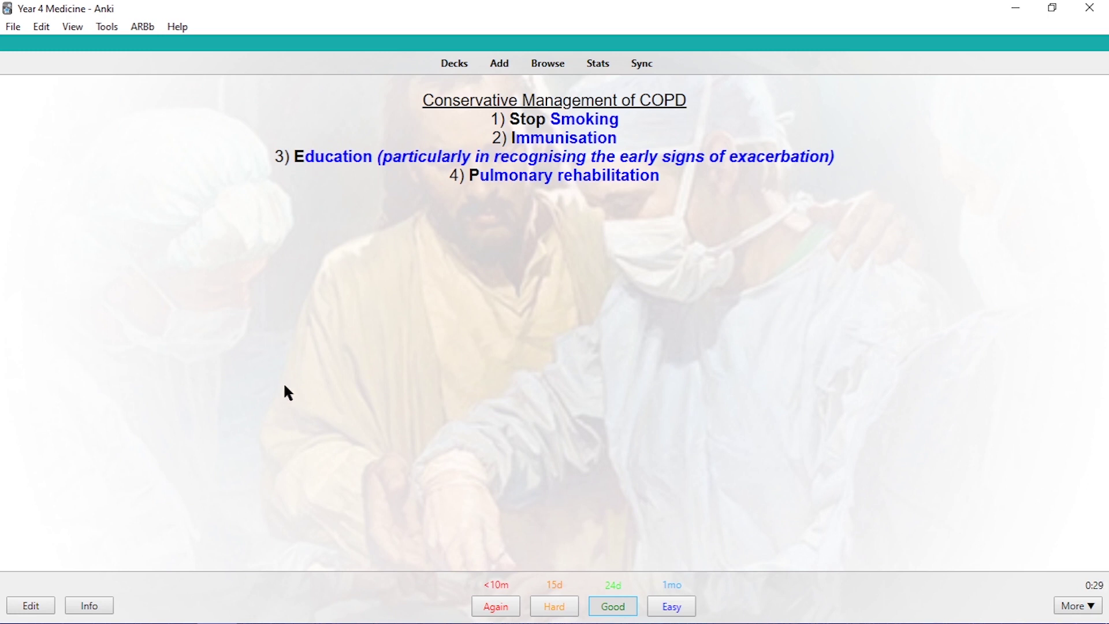
{"action": "left_click", "coordinate": [99, 604]}
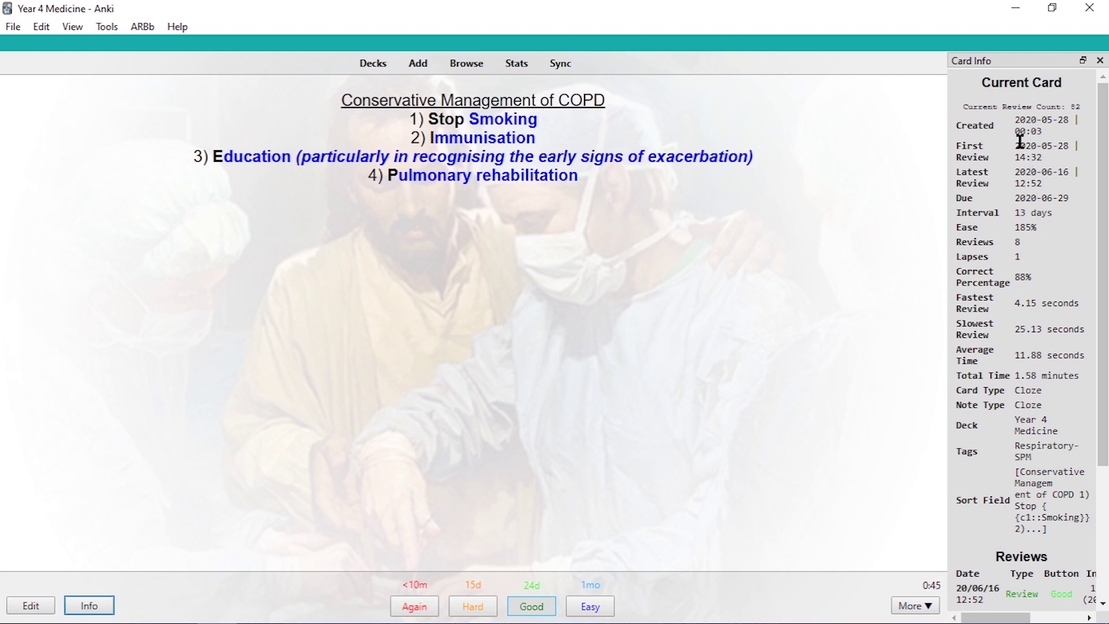
{"action": "scroll", "coordinate": [1065, 175], "scroll_direction": "down", "scroll_amount": 3}
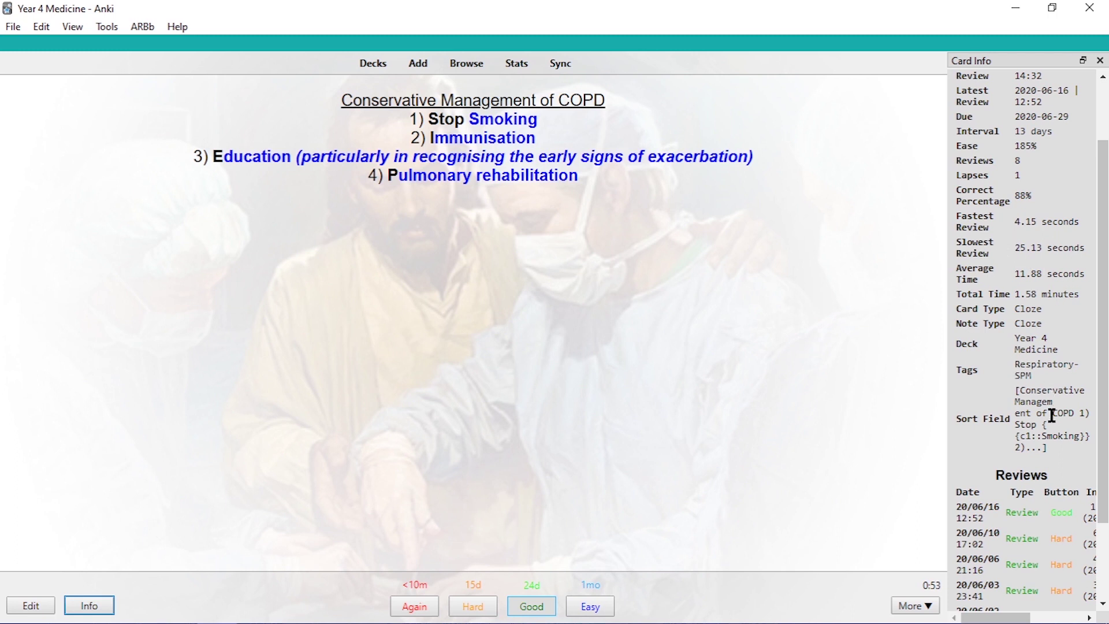
{"action": "scroll", "coordinate": [1048, 424], "scroll_direction": "down", "scroll_amount": 3}
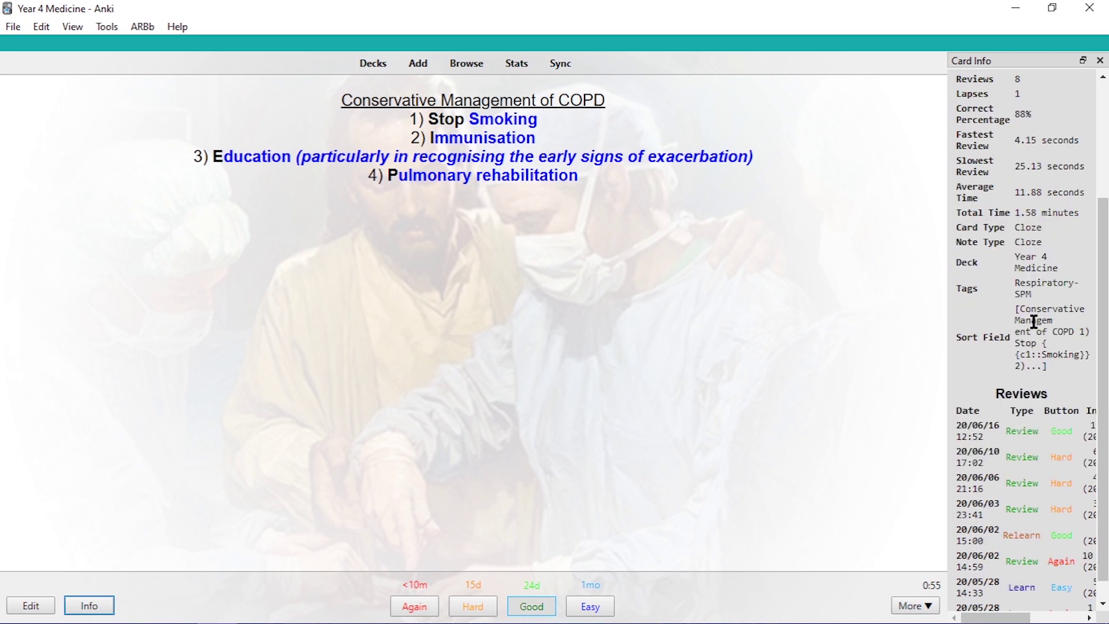
{"action": "scroll", "coordinate": [1026, 452], "scroll_direction": "down", "scroll_amount": 1}
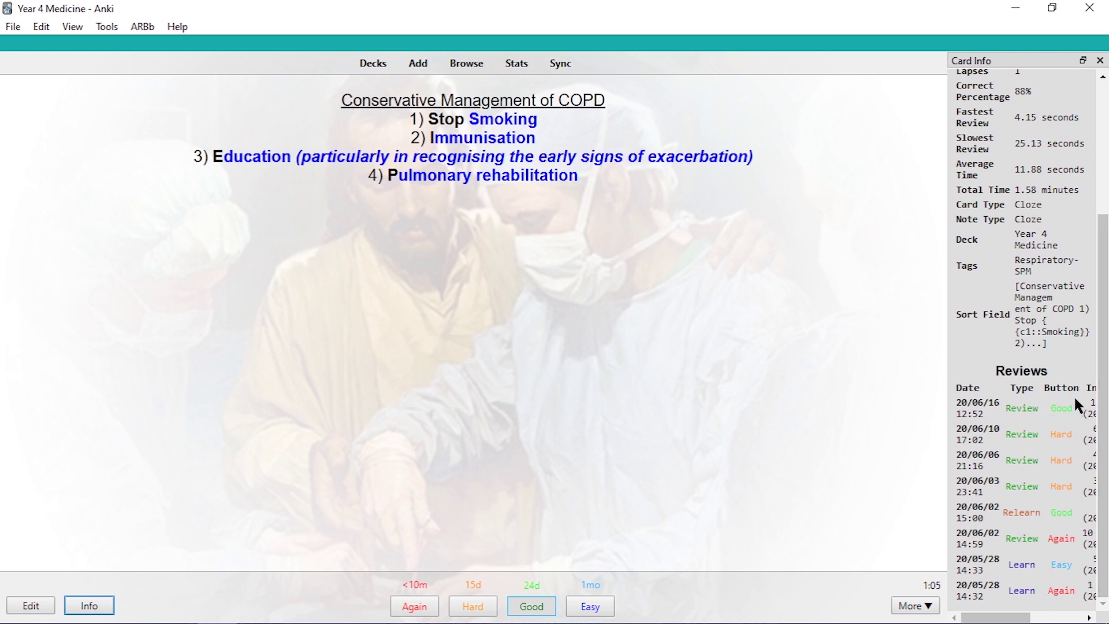
Step: Close Card Info and grade the COPD card, moving on to Types of Acne Treatment (2)
{"action": "left_click", "coordinate": [1099, 60]}
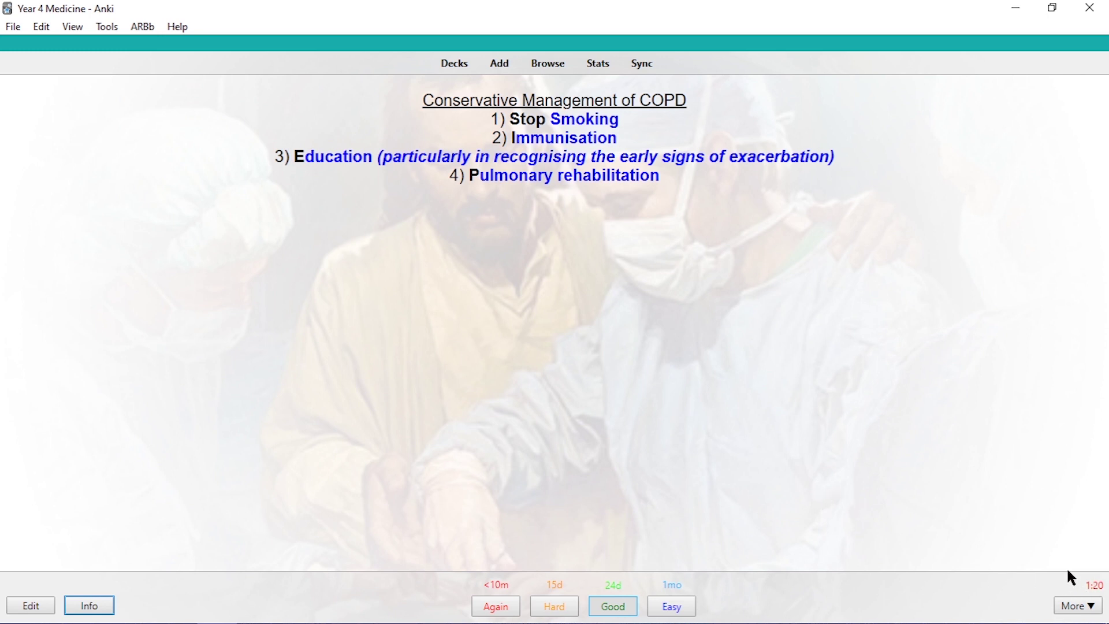
{"action": "key", "text": "space"}
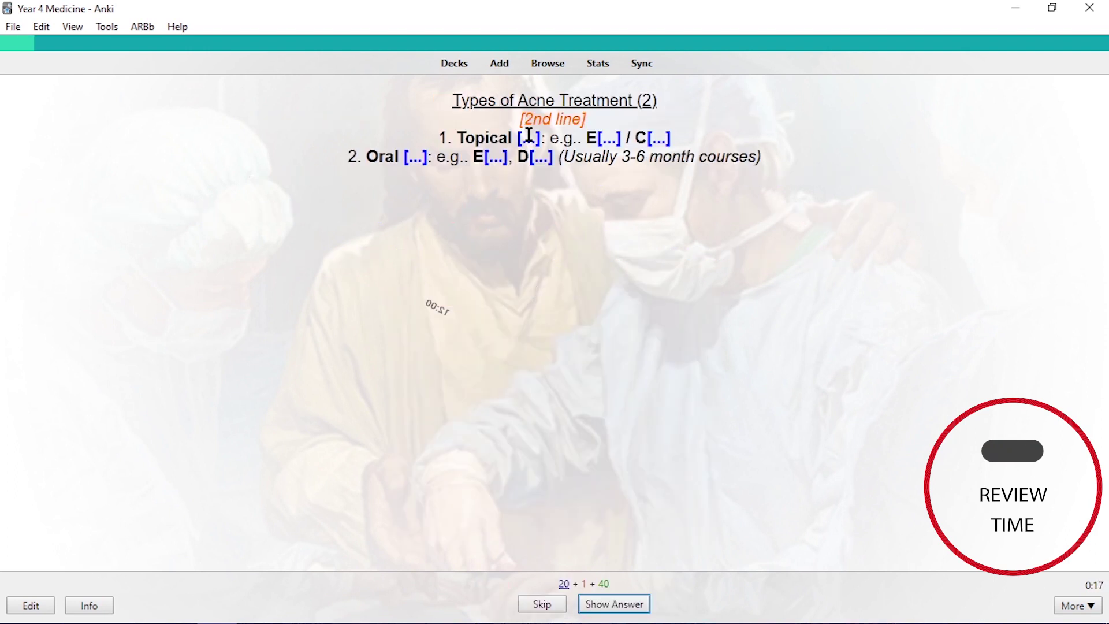
Step: Reveal and grade the Empyema card and the first Pulmonary Fibrosis review cards
{"action": "key", "text": "space"}
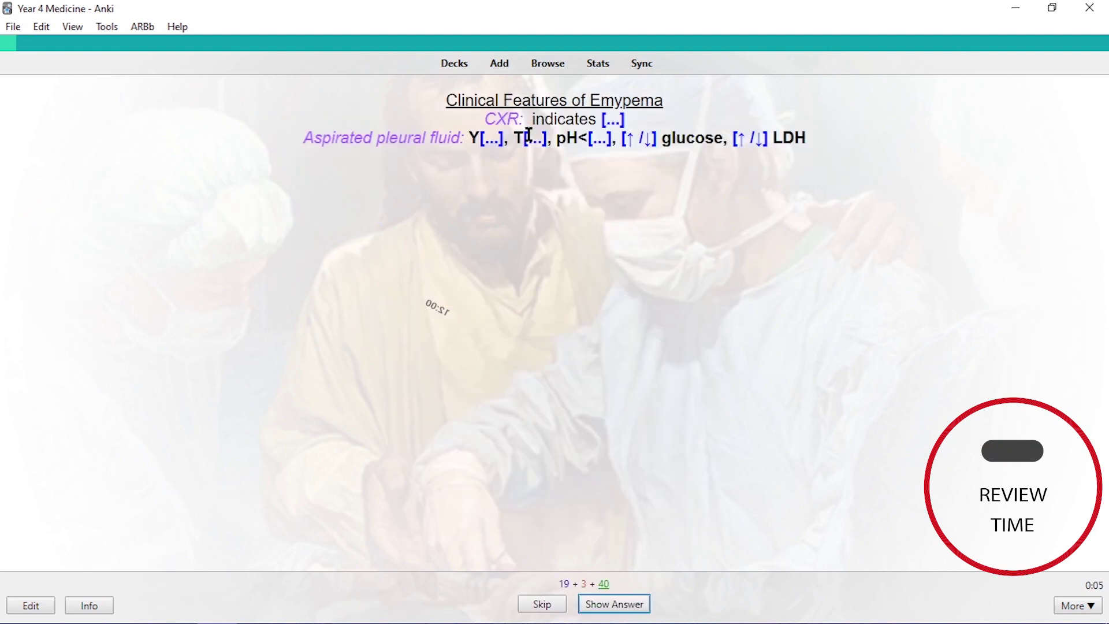
{"action": "key", "text": "space"}
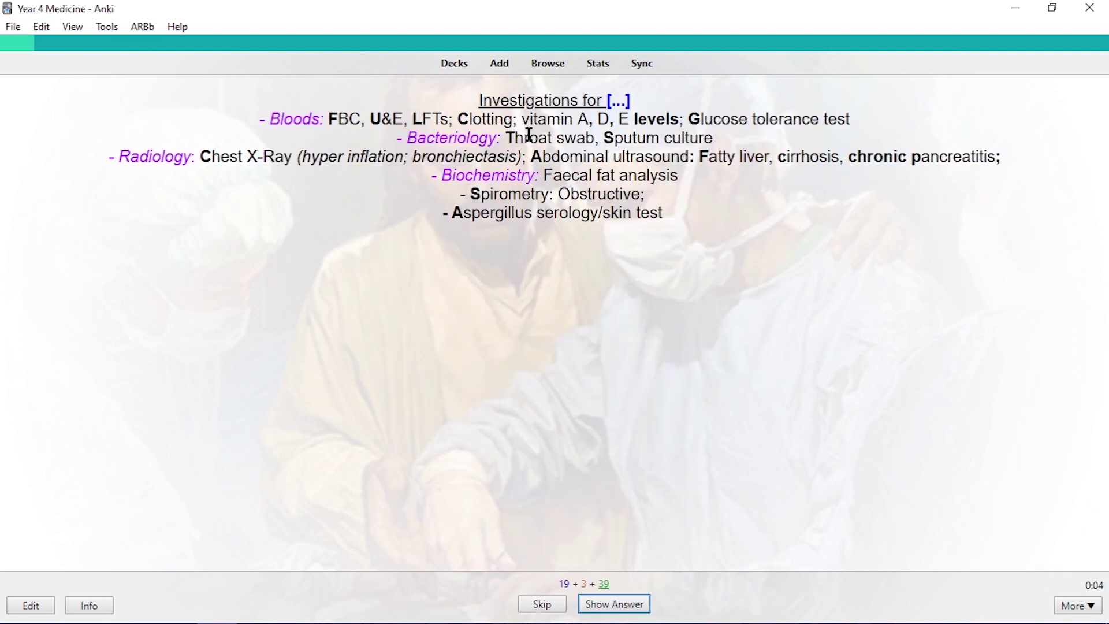
{"action": "key", "text": "space"}
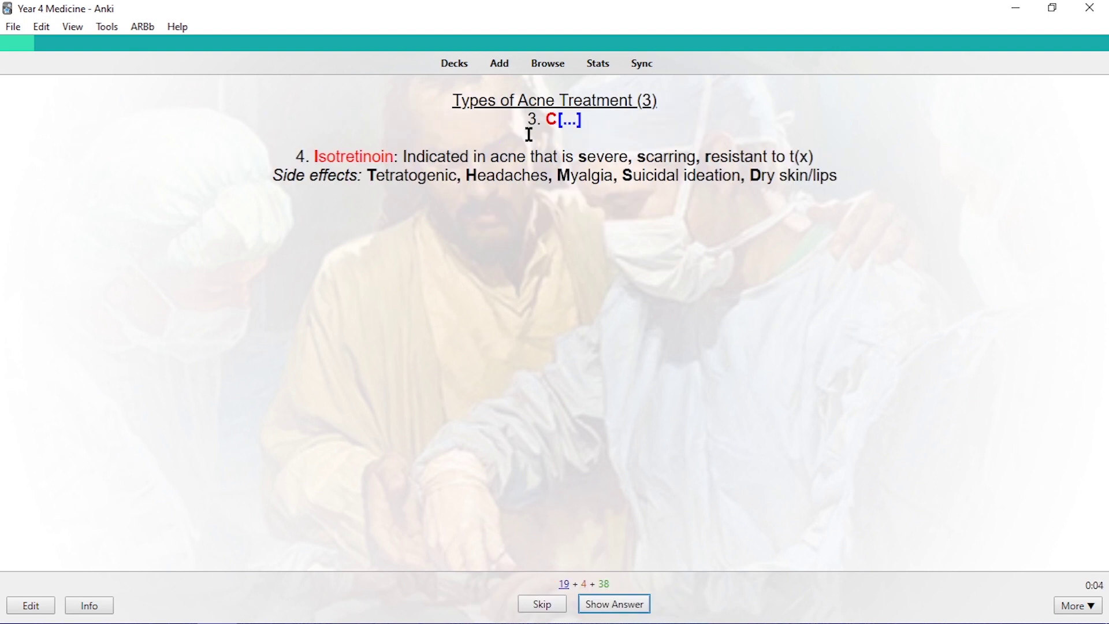
{"action": "key", "text": "space"}
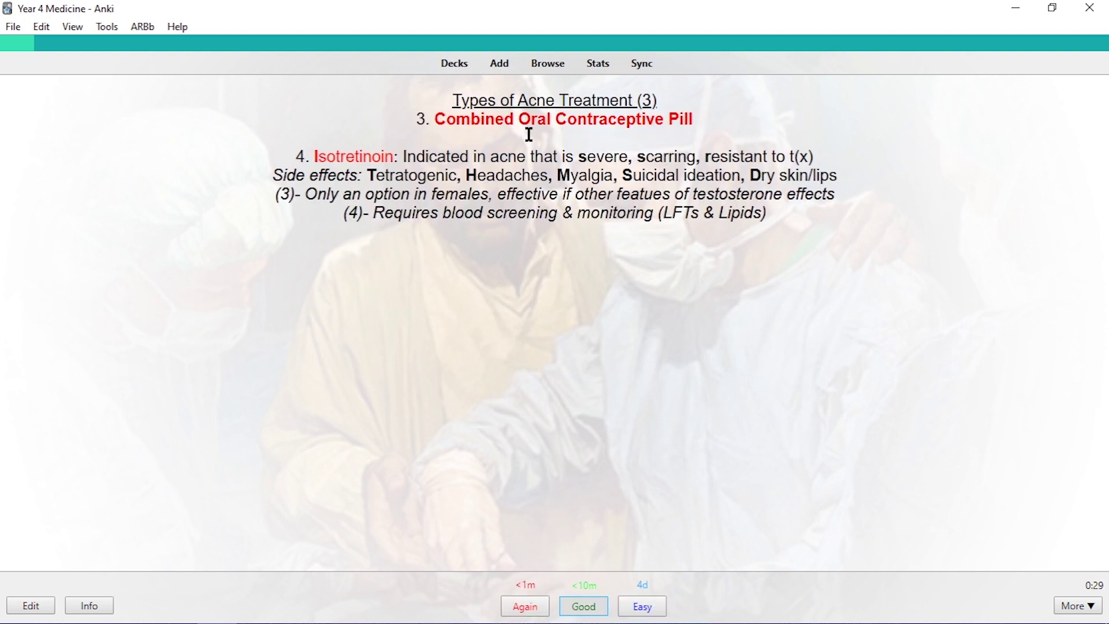
{"action": "key", "text": "space"}
{"action": "key", "text": "space"}
{"action": "key", "text": "space"}
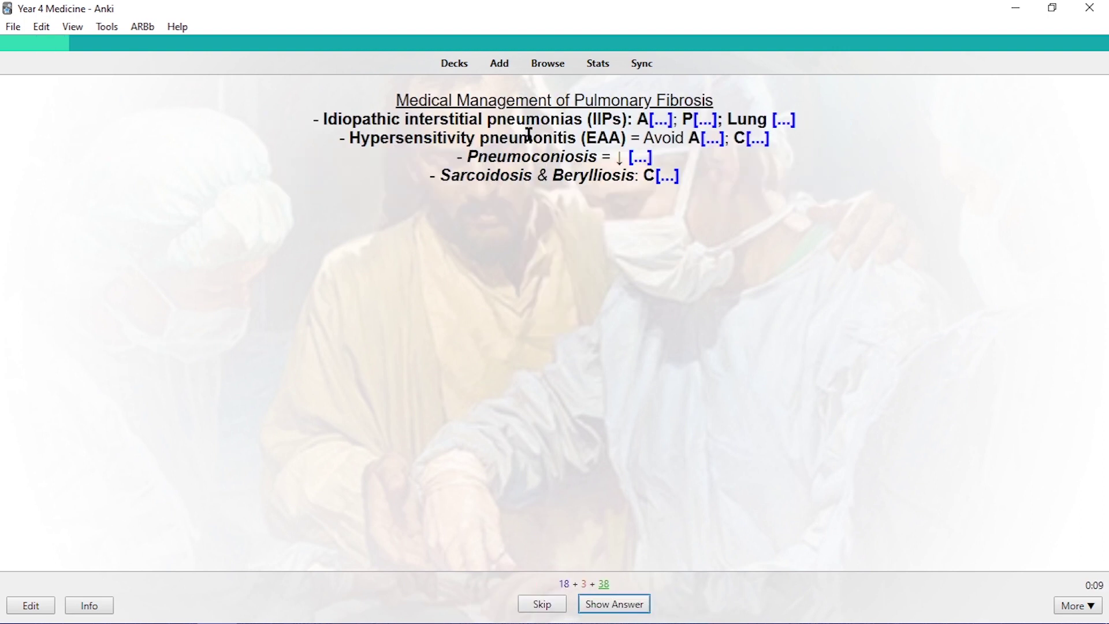
{"action": "key", "text": "space"}
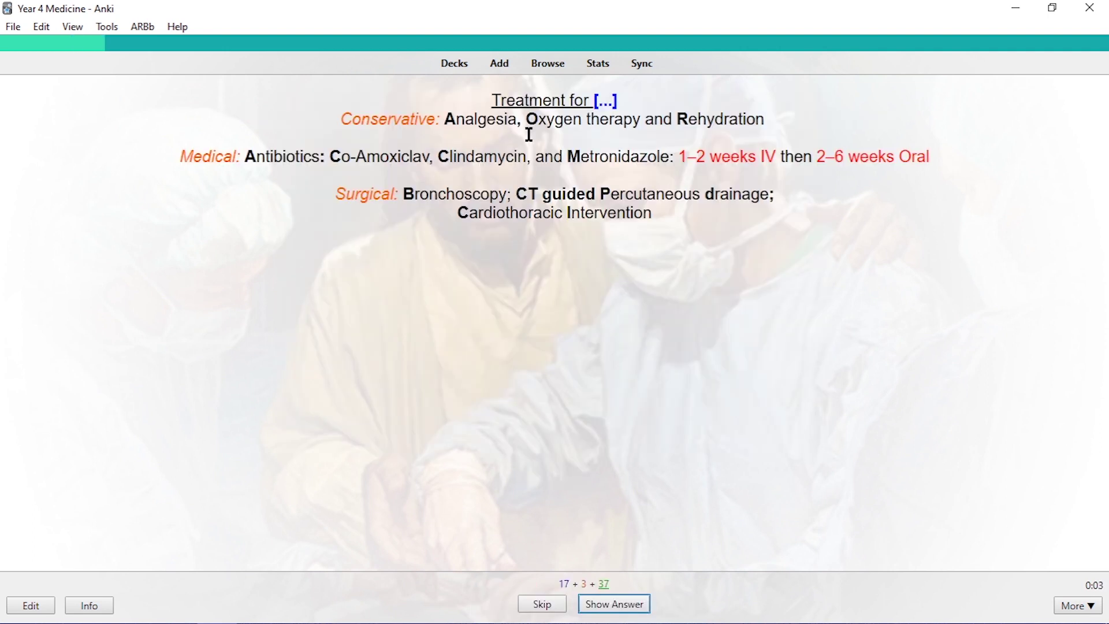
{"action": "key", "text": "space"}
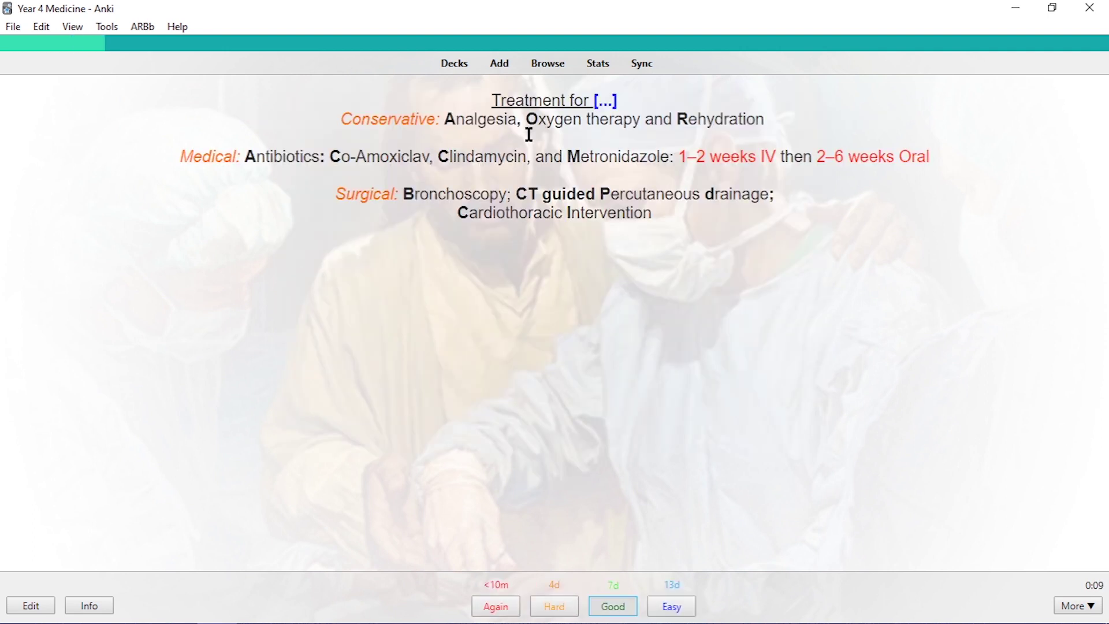
{"action": "double_click", "coordinate": [562, 100]}
{"action": "key", "text": "space"}
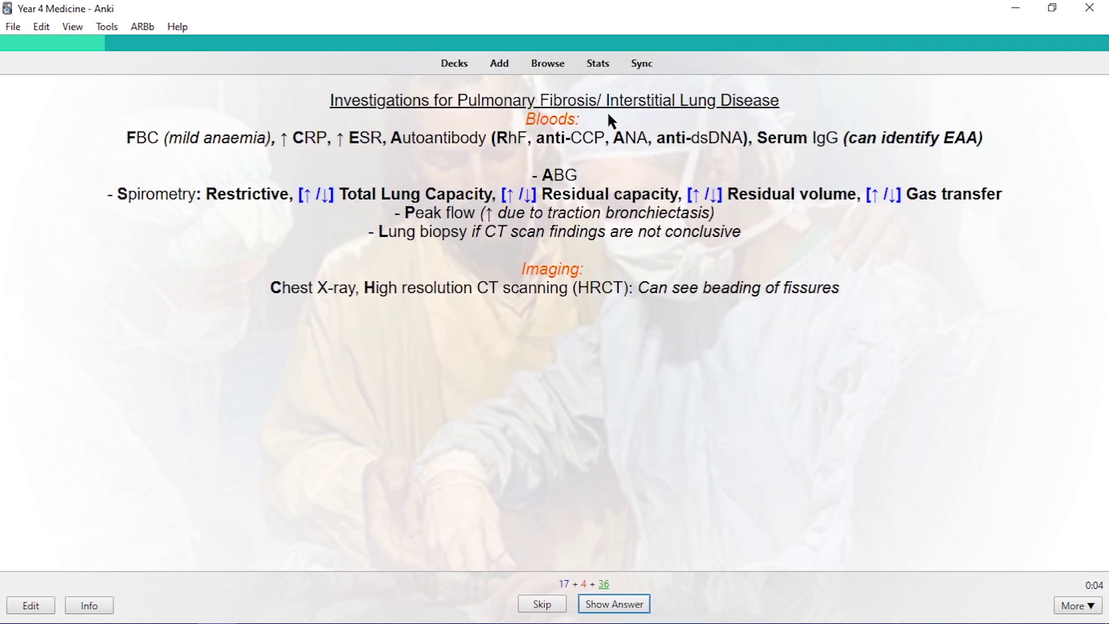
Step: Grade the remaining Pulmonary Fibrosis cards, including the IIPs table, and the Cystic Fibrosis card
{"action": "key", "text": "space"}
{"action": "key", "text": "space"}
{"action": "key", "text": "space"}
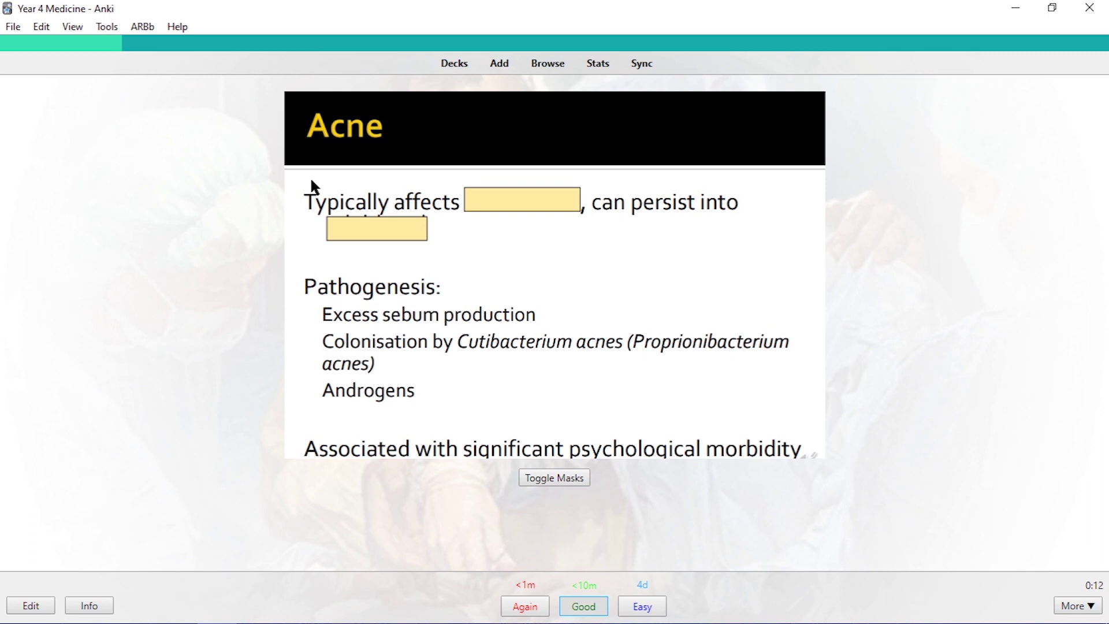
{"action": "key", "text": "space"}
{"action": "key", "text": "space"}
{"action": "scroll", "coordinate": [379, 270], "scroll_direction": "down", "scroll_amount": 5}
{"action": "key", "text": "space"}
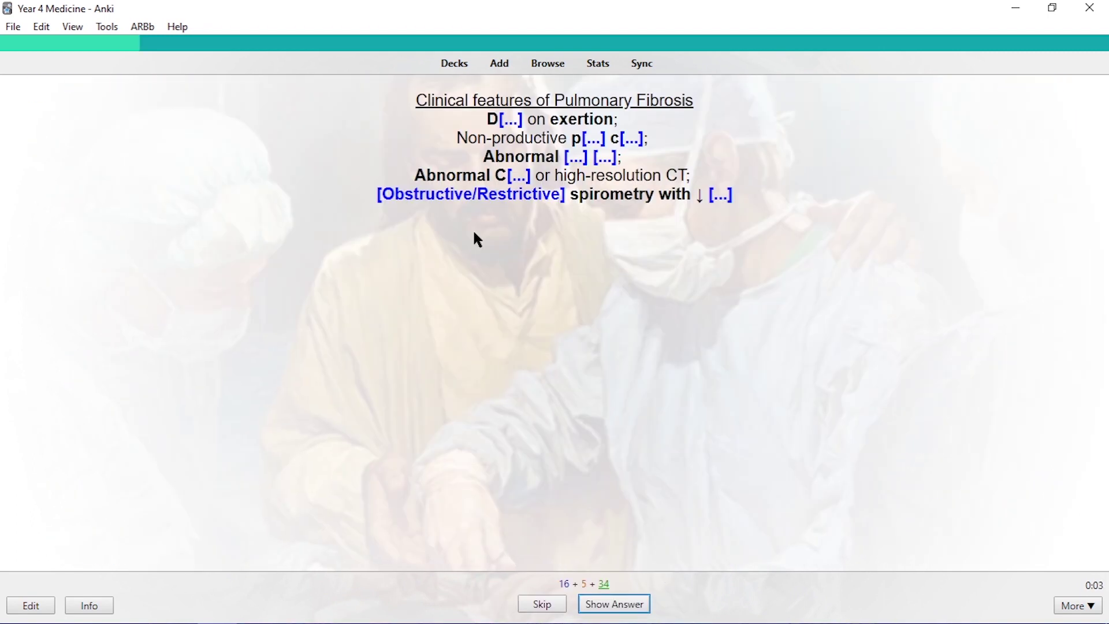
{"action": "key", "text": "space"}
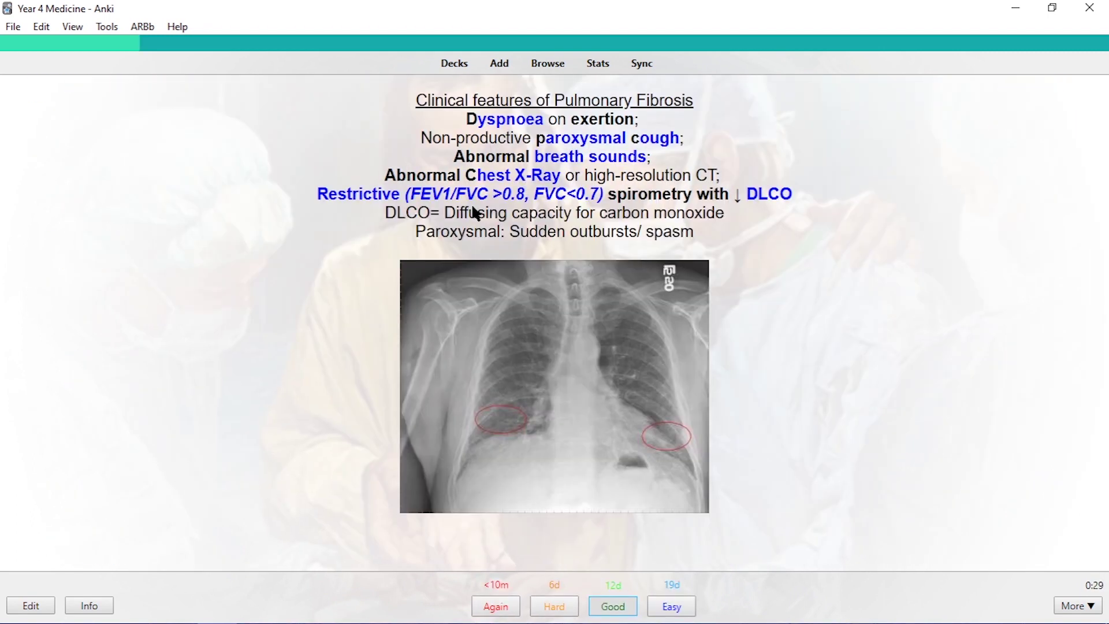
{"action": "key", "text": "space"}
{"action": "key", "text": "space"}
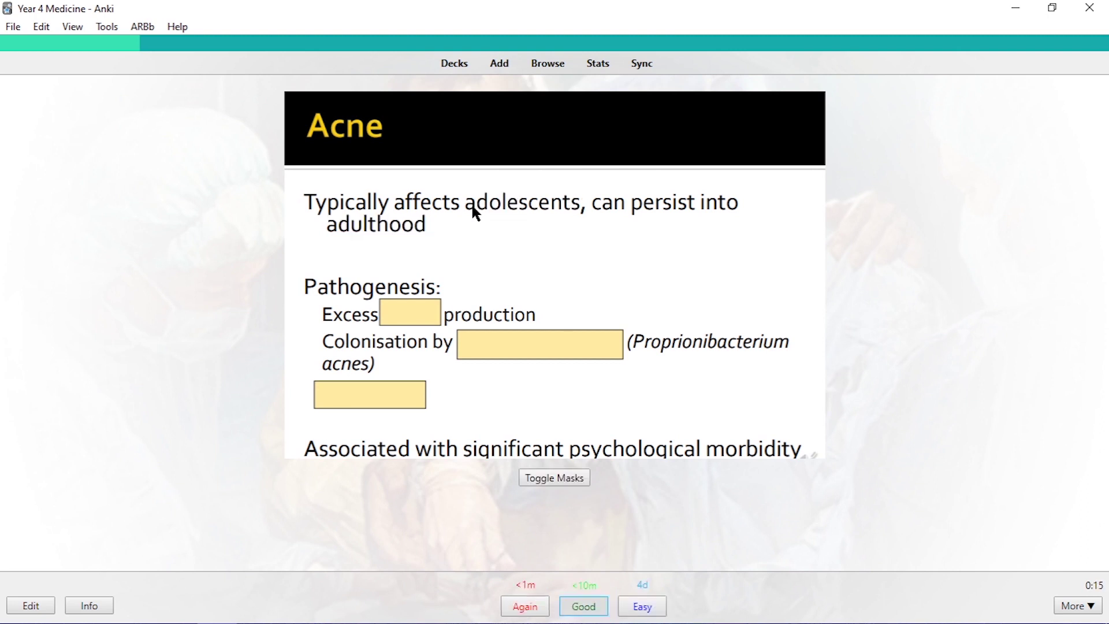
{"action": "key", "text": "space"}
{"action": "key", "text": "space"}
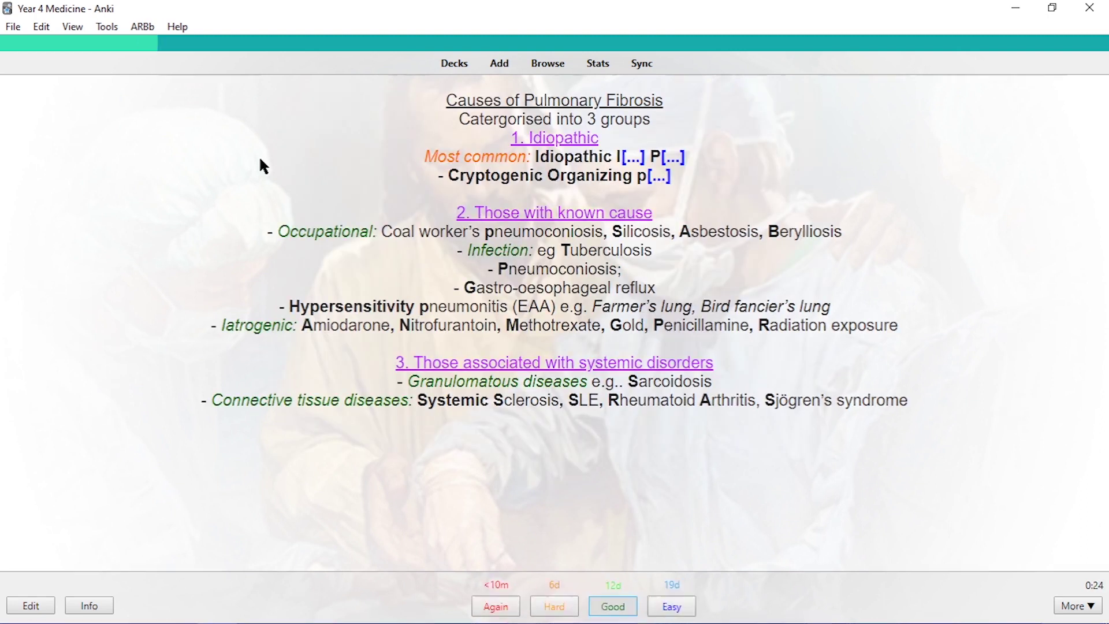
{"action": "key", "text": "space"}
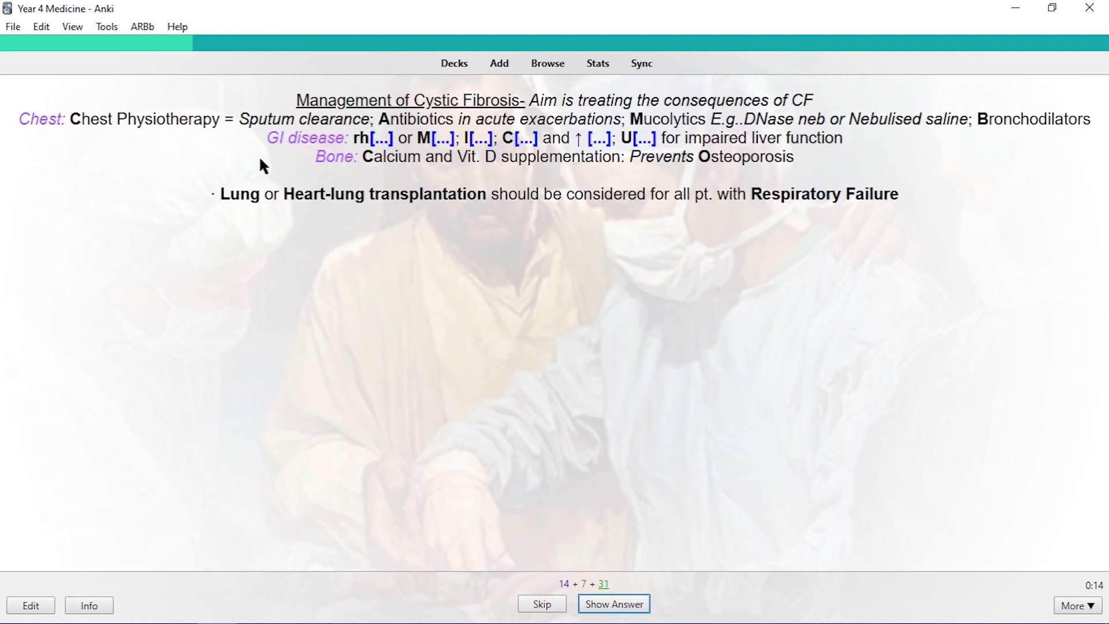
{"action": "key", "text": "space"}
{"action": "key", "text": "space"}
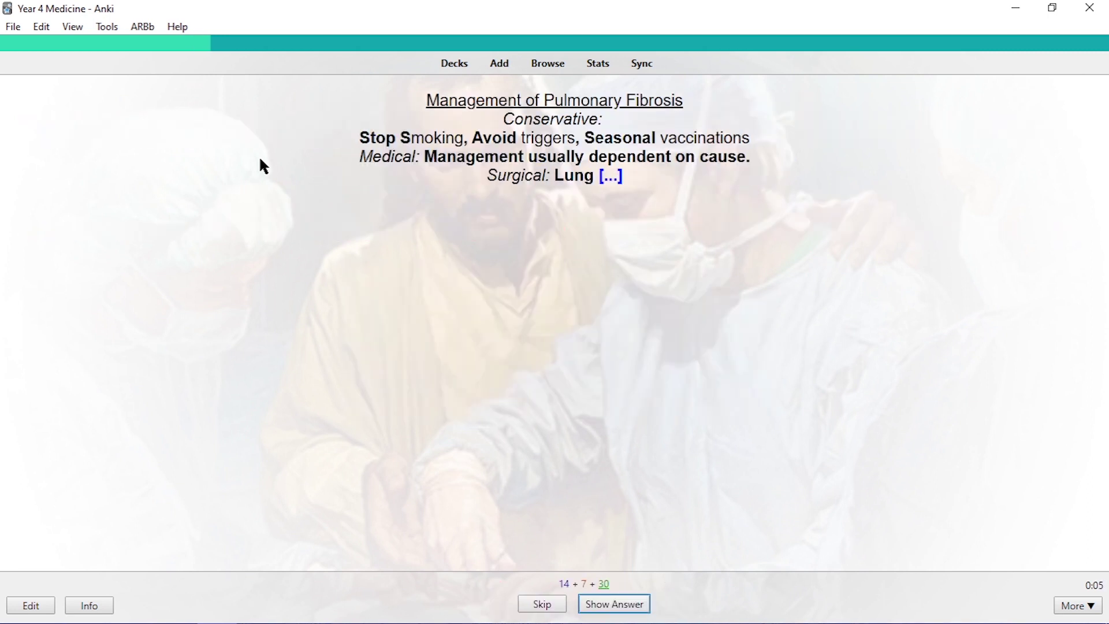
{"action": "key", "text": "space"}
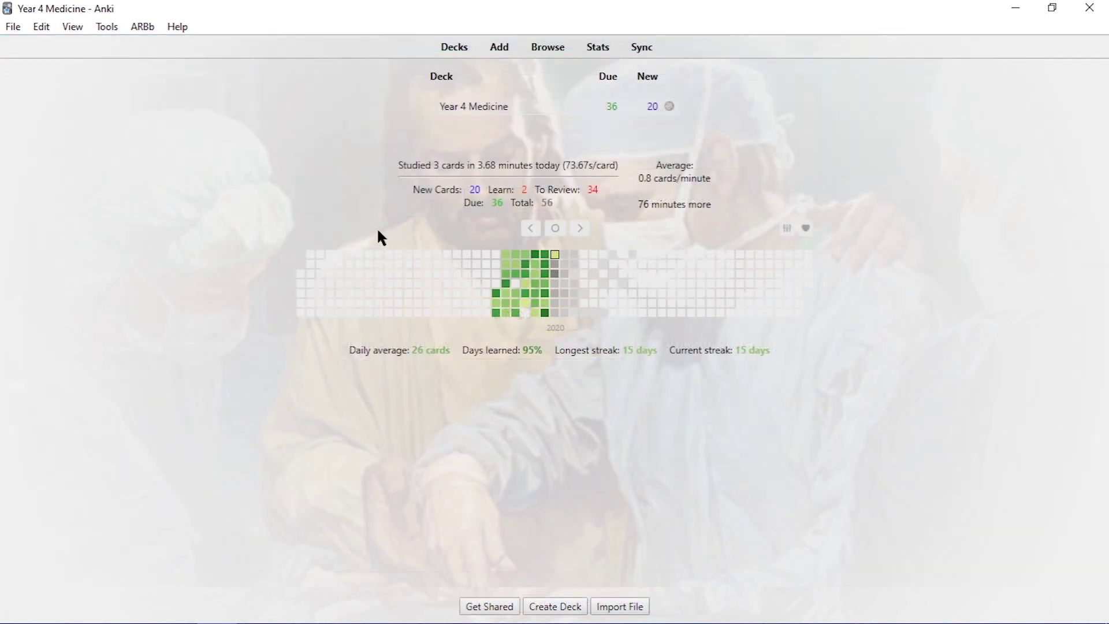
Step: Open a new note and switch its type from Basic to Image Occlusion Enhanced
{"action": "left_click", "coordinate": [499, 53]}
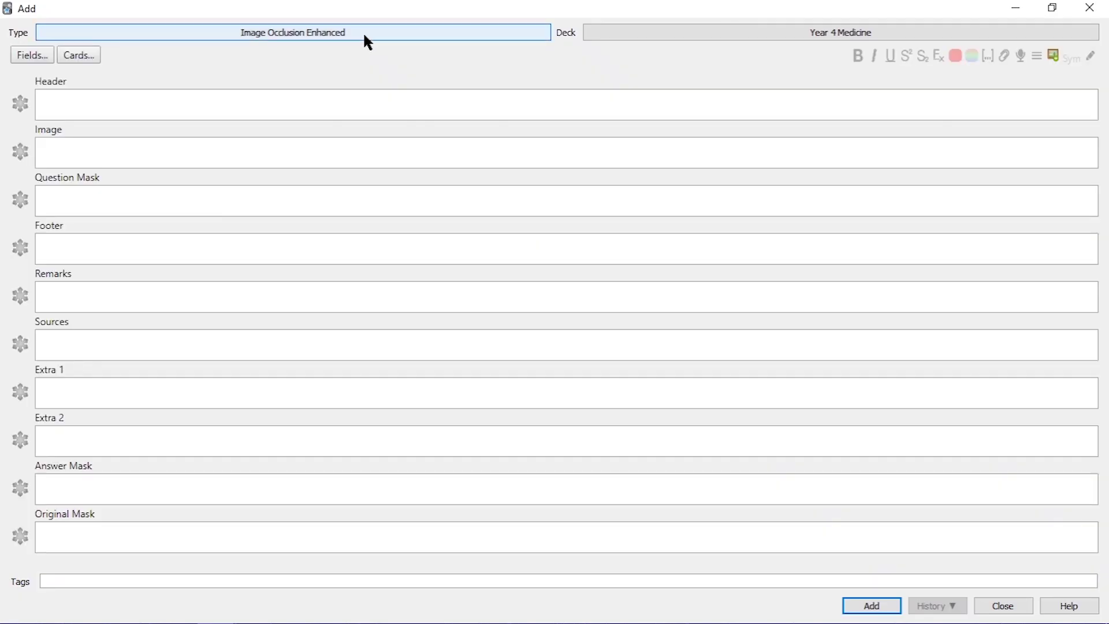
{"action": "left_click", "coordinate": [367, 35]}
{"action": "left_click", "coordinate": [241, 239]}
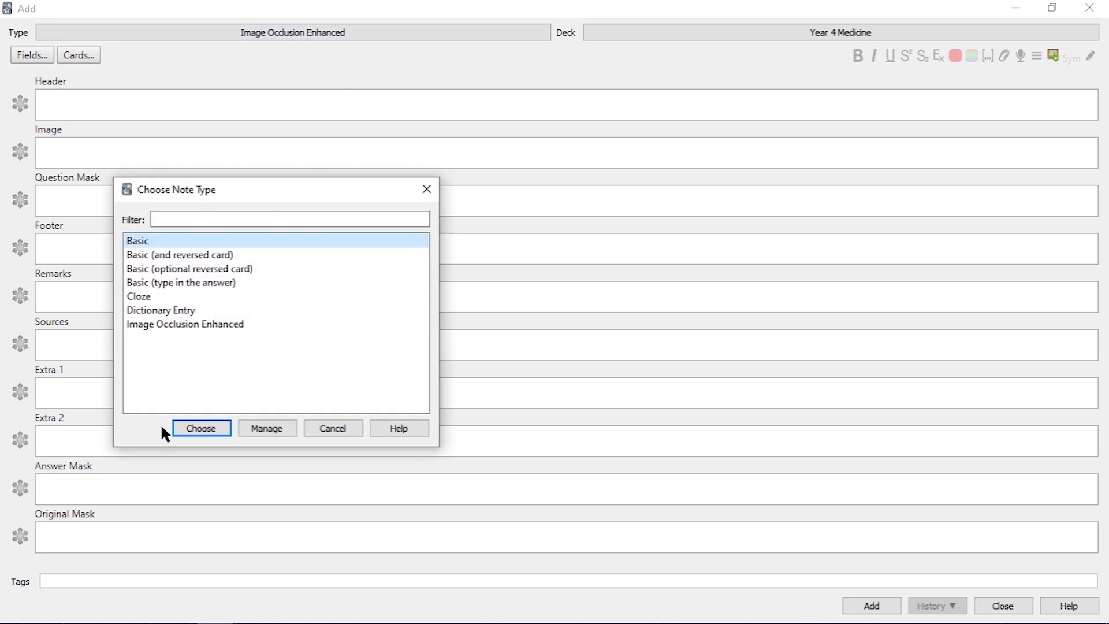
{"action": "left_click", "coordinate": [185, 429]}
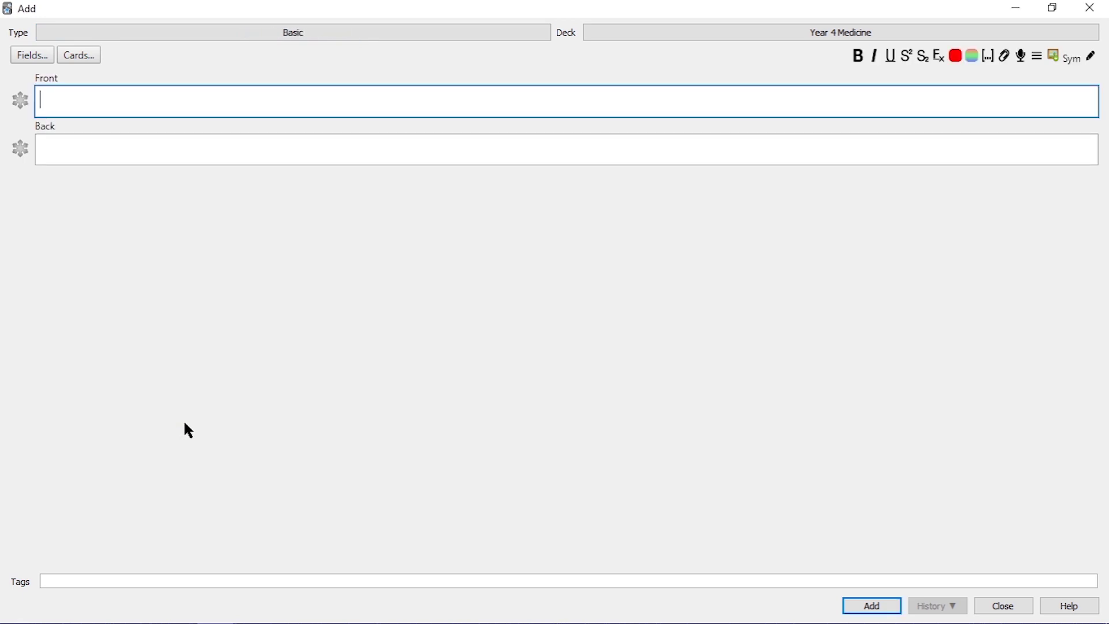
{"action": "left_click", "coordinate": [337, 33]}
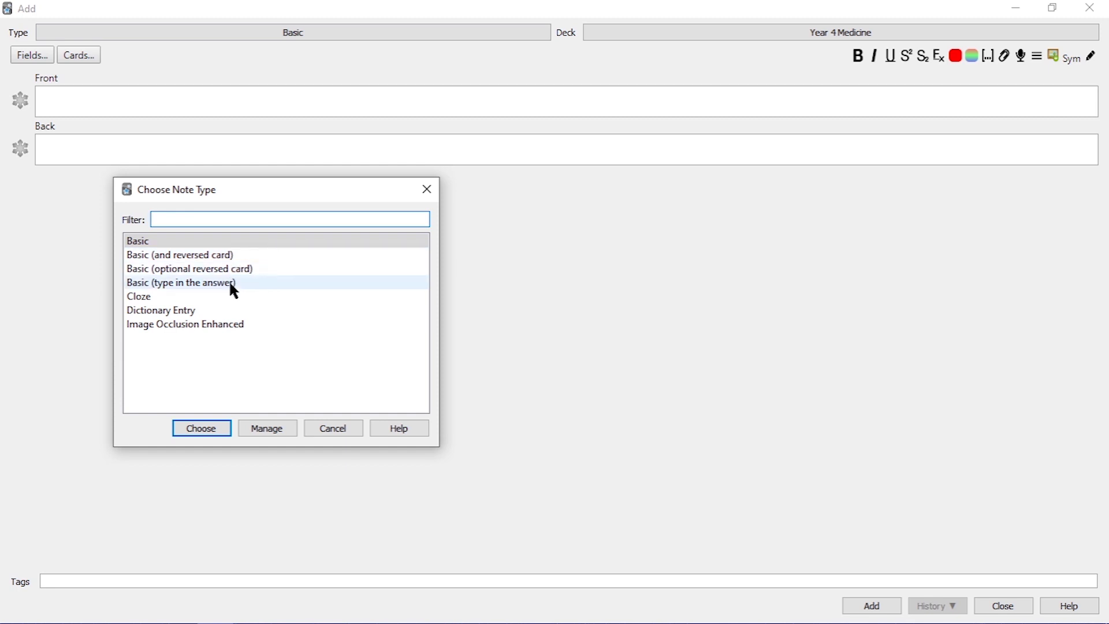
{"action": "left_click", "coordinate": [231, 325]}
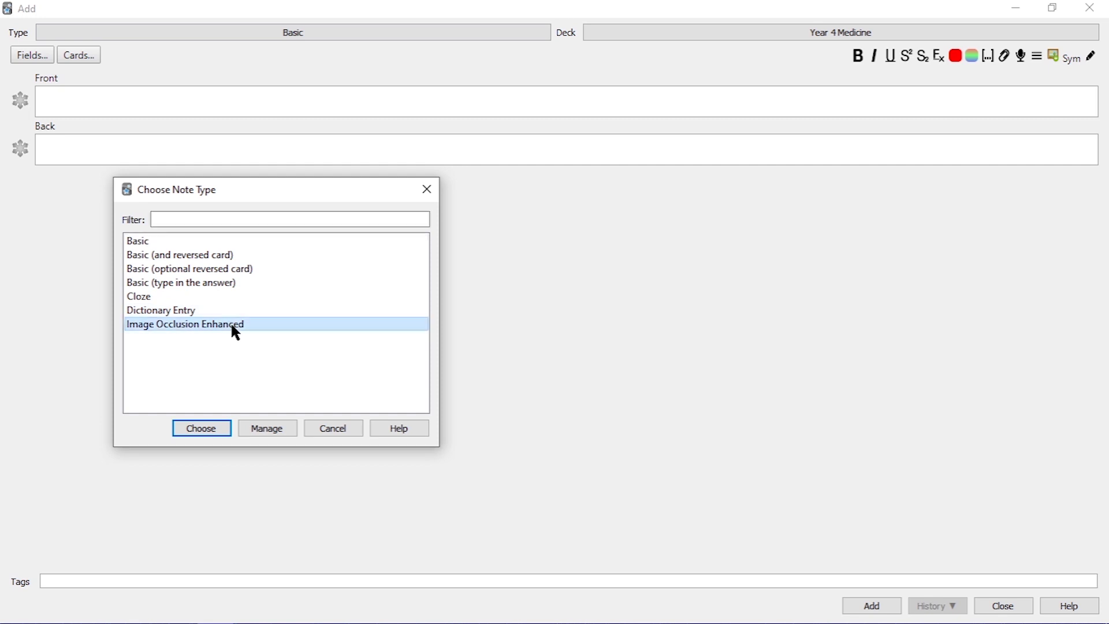
{"action": "left_click", "coordinate": [218, 430]}
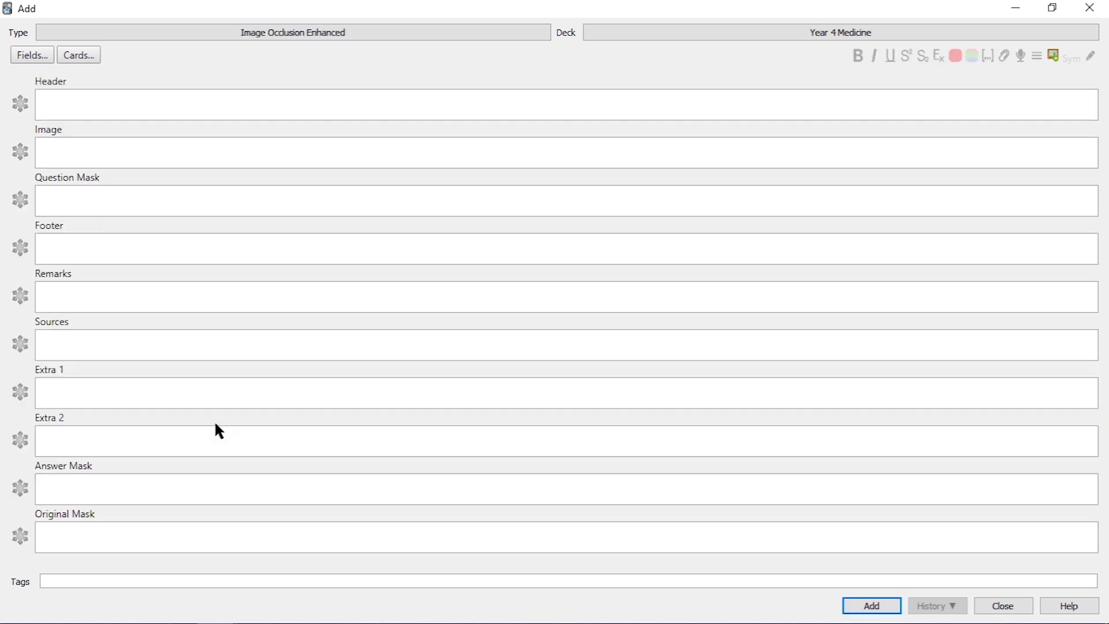
Step: Tag the note with the existing ENT-SPC tag
{"action": "left_click", "coordinate": [161, 163]}
{"action": "left_click", "coordinate": [118, 579]}
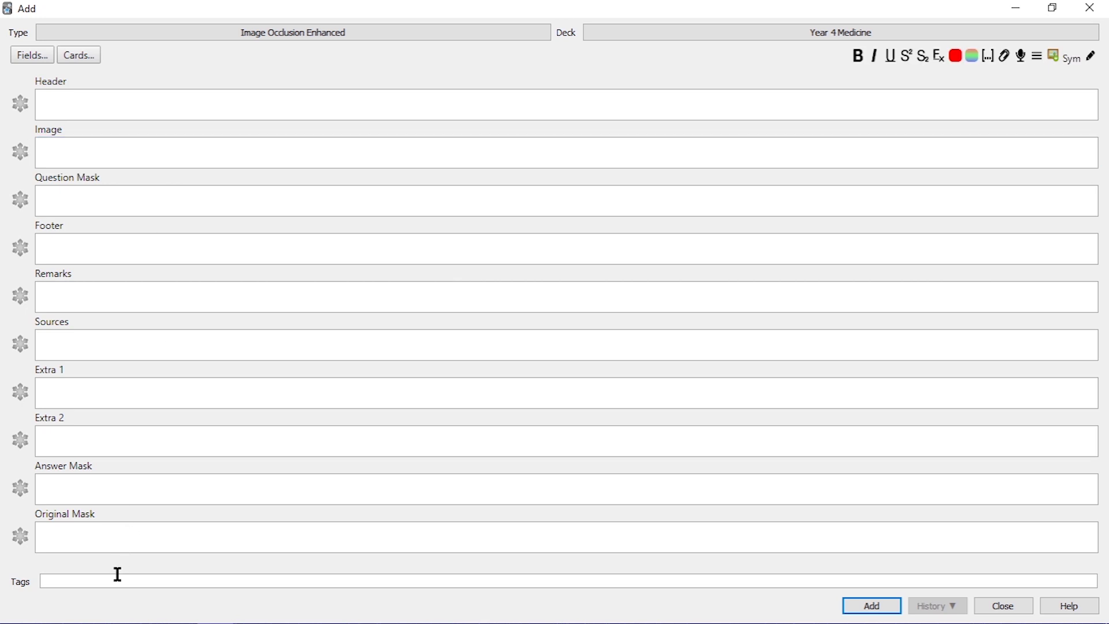
{"action": "type", "text": "ENT"}
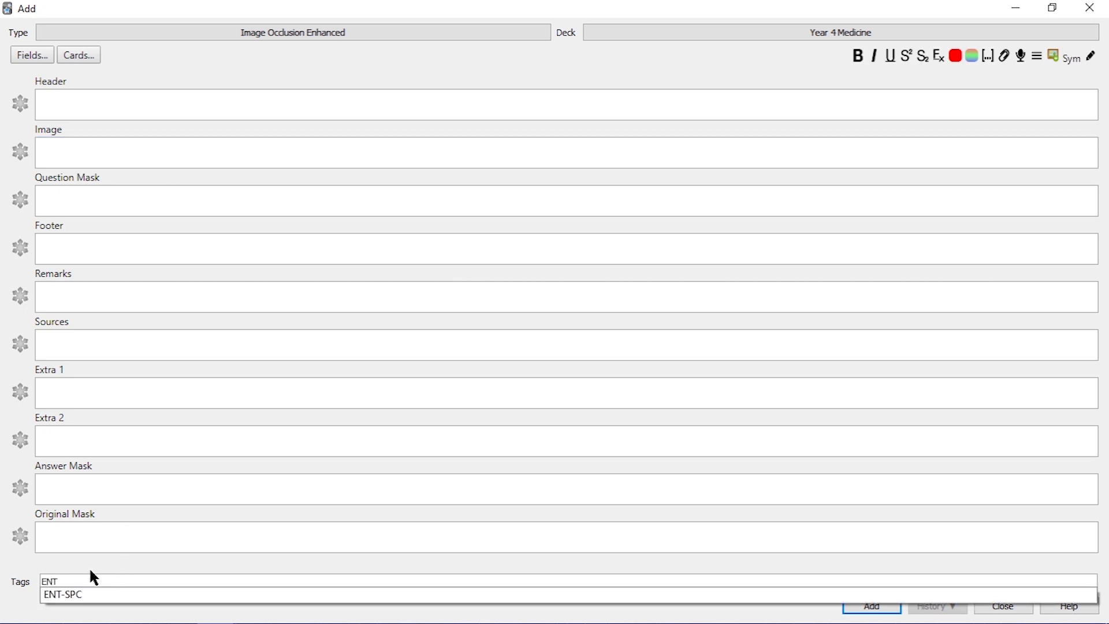
{"action": "left_click", "coordinate": [81, 596]}
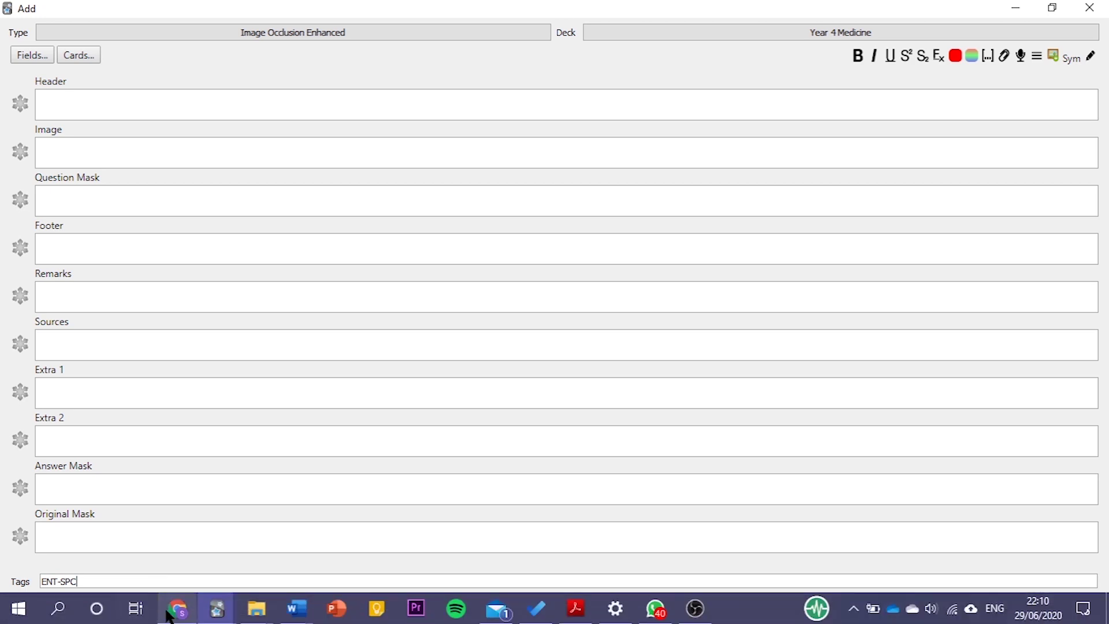
Step: Copy the labelled ear anatomy diagram from Chrome's Google Images results, then minimize Chrome
{"action": "mouse_move", "coordinate": [173, 614]}
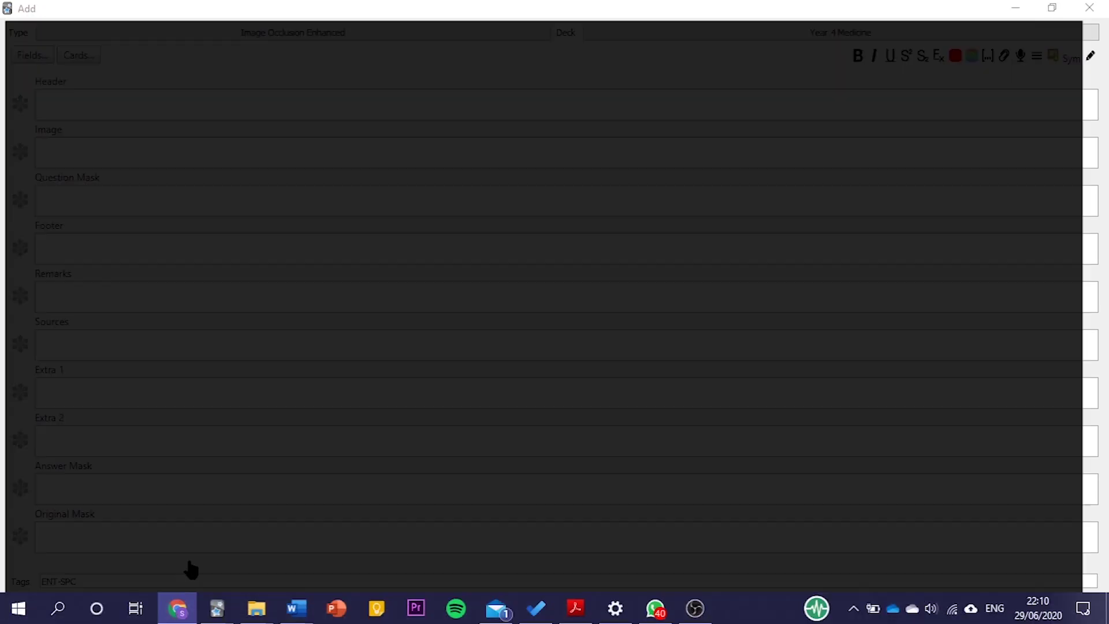
{"action": "left_click", "coordinate": [185, 566]}
{"action": "scroll", "coordinate": [784, 110], "scroll_direction": "up", "scroll_amount": 2}
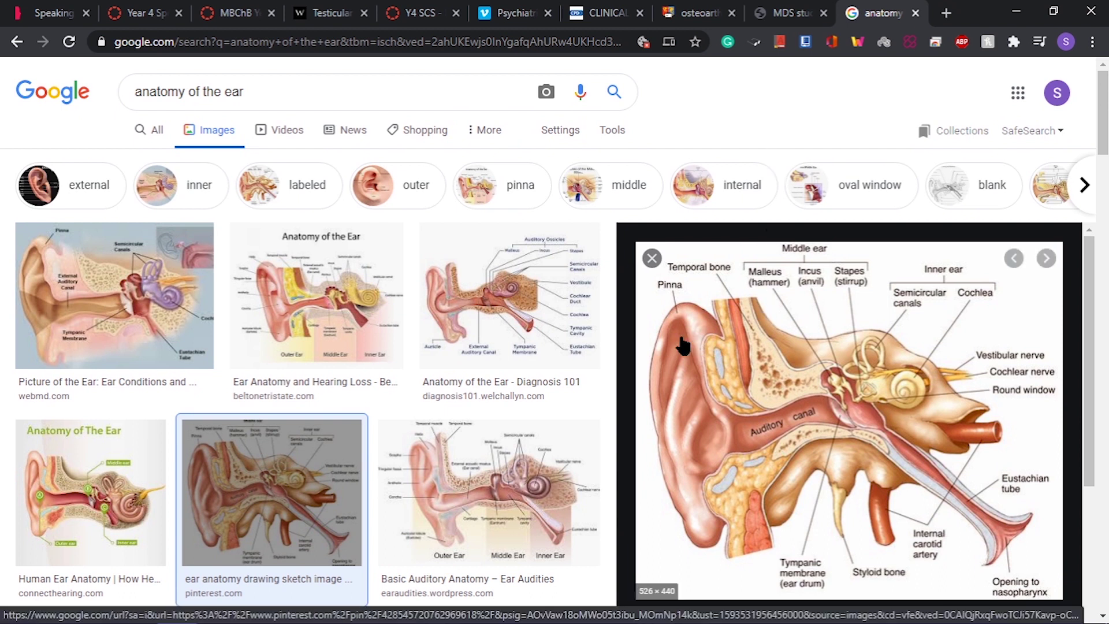
{"action": "scroll", "coordinate": [680, 341], "scroll_direction": "down", "scroll_amount": 2}
{"action": "scroll", "coordinate": [823, 361], "scroll_direction": "up", "scroll_amount": 1}
{"action": "scroll", "coordinate": [823, 361], "scroll_direction": "up", "scroll_amount": 1}
{"action": "right_click", "coordinate": [827, 371]}
{"action": "left_click", "coordinate": [927, 239]}
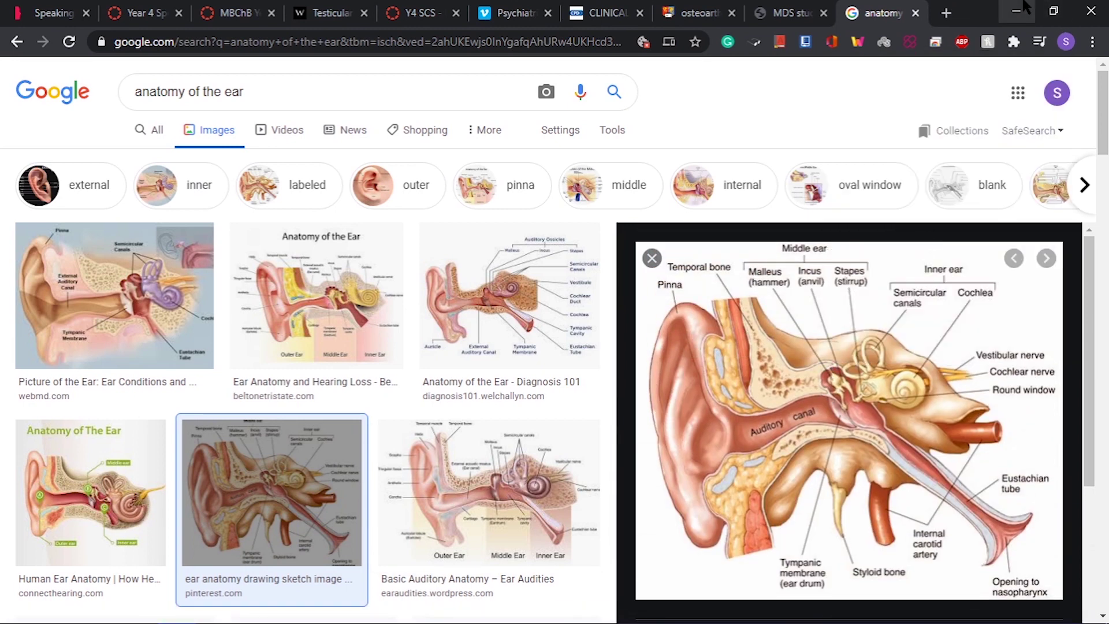
{"action": "left_click", "coordinate": [1016, 12]}
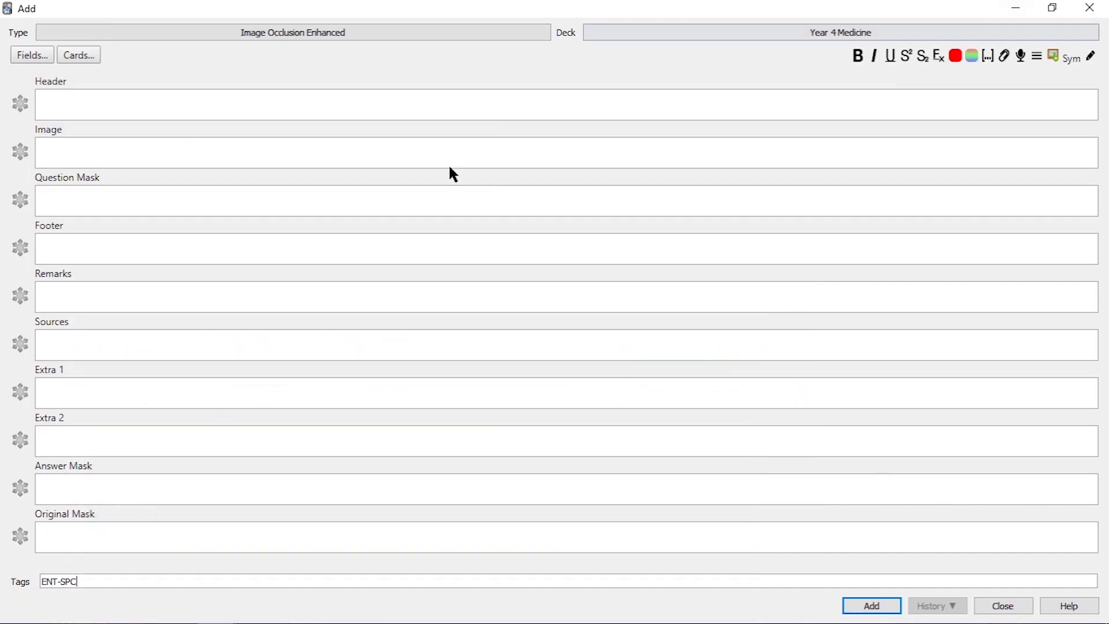
Step: Paste the ear diagram into the Image field and load it into the occlusion masks editor
{"action": "left_click", "coordinate": [181, 206]}
{"action": "left_click", "coordinate": [202, 157]}
{"action": "key", "text": "ctrl+v"}
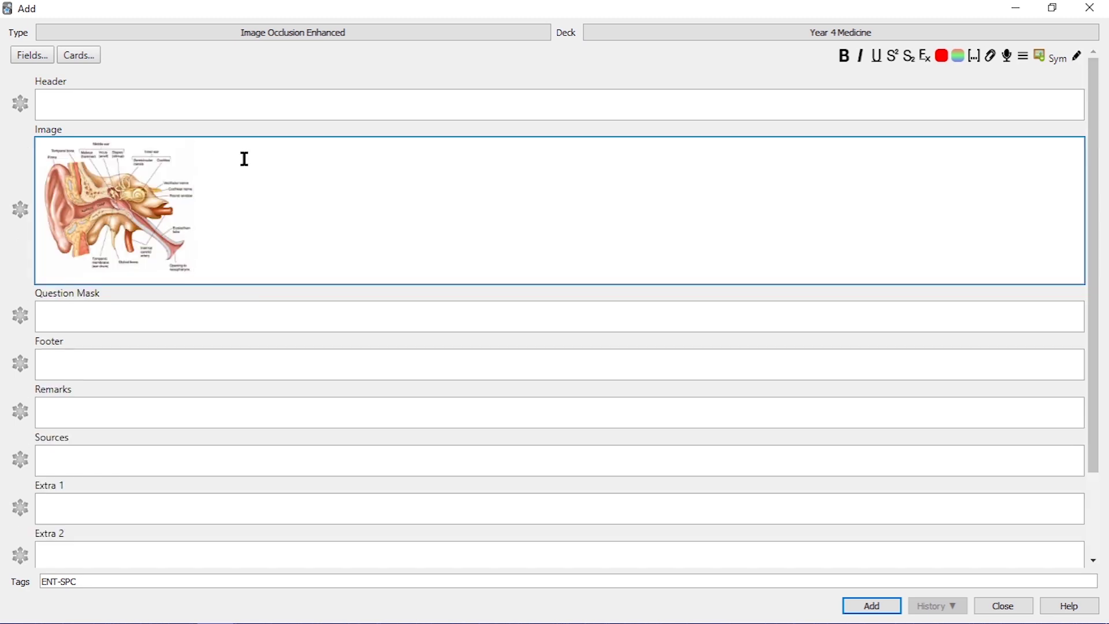
{"action": "left_click", "coordinate": [1038, 55]}
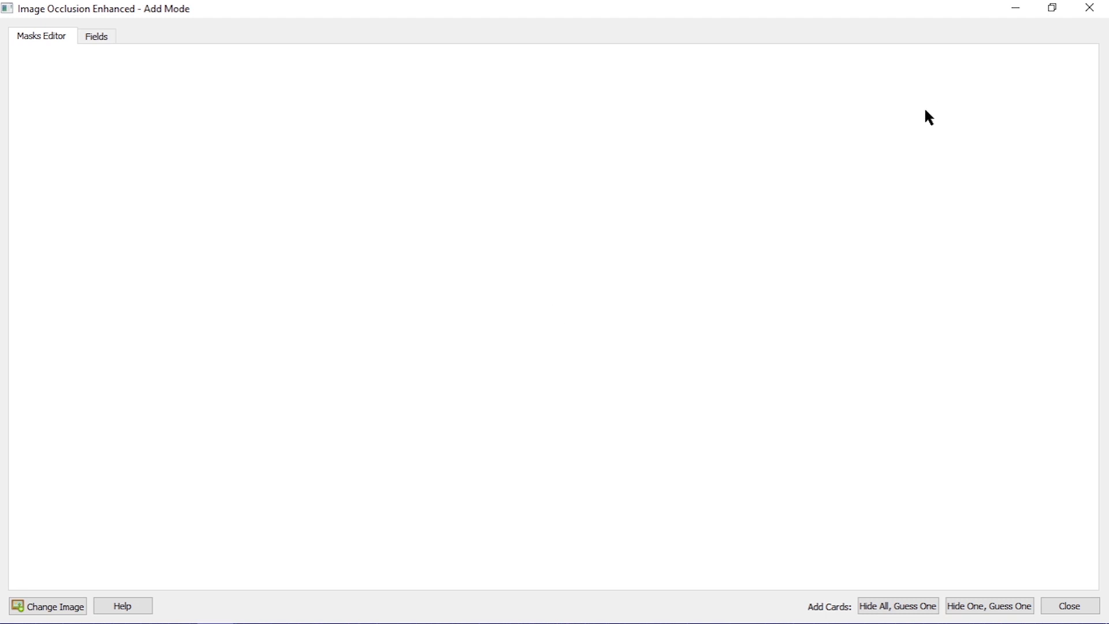
{"action": "scroll", "coordinate": [677, 352], "scroll_direction": "down", "scroll_amount": 5}
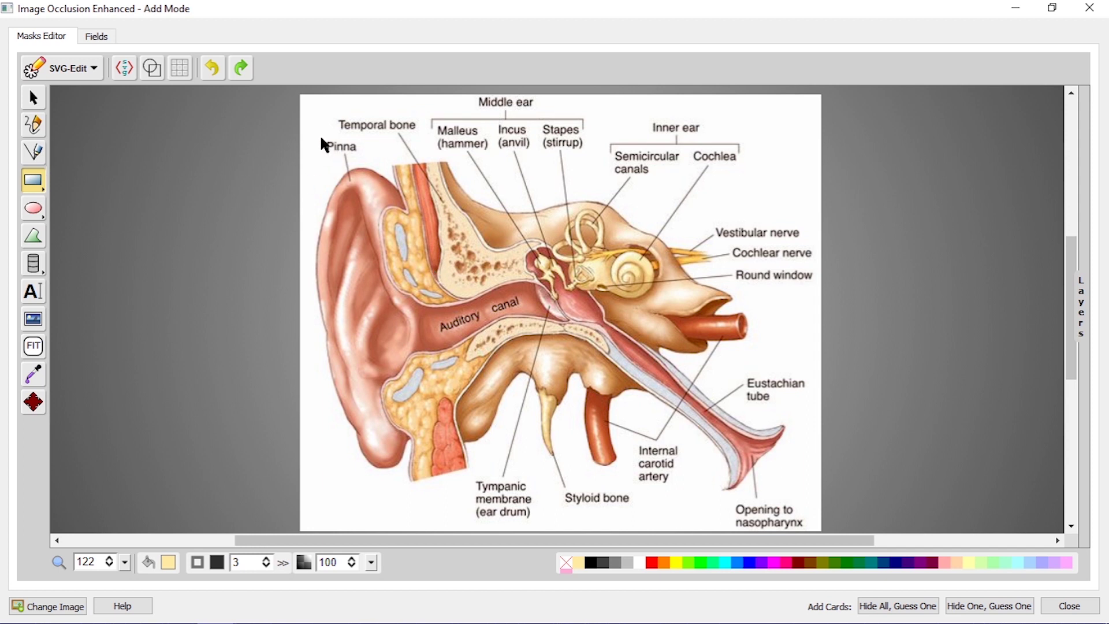
Step: Mask the Pinna, Temporal bone, Middle ear, Malleus, Inner ear, Semicircular canals and Vestibular nerve labels
{"action": "left_click_drag", "start_coordinate": [320, 137], "coordinate": [361, 154]}
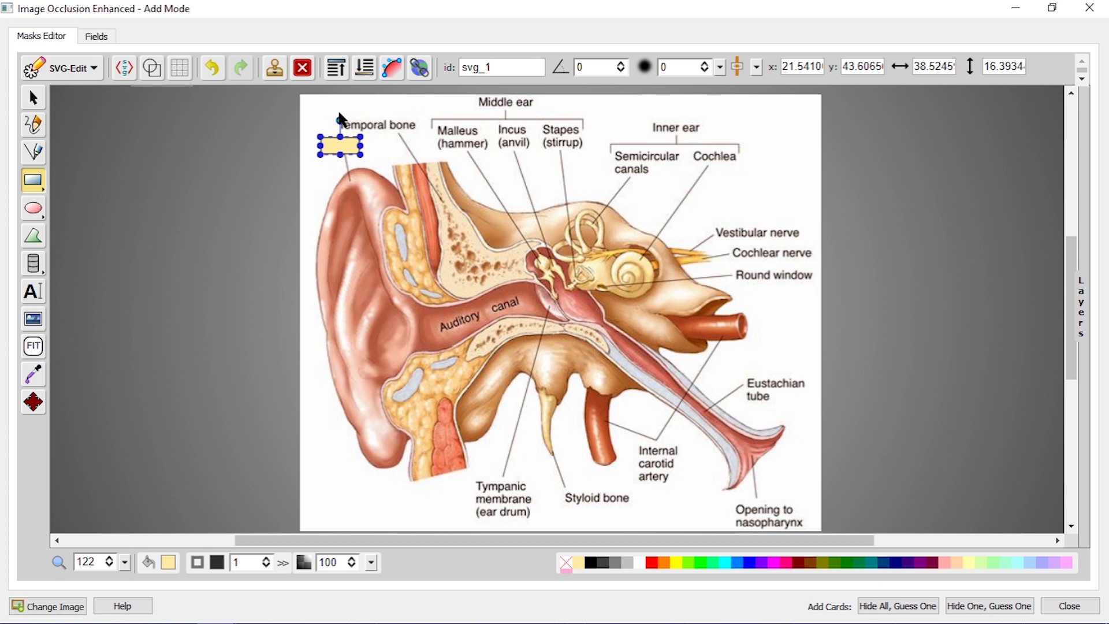
{"action": "left_click_drag", "start_coordinate": [336, 114], "coordinate": [420, 132]}
{"action": "left_click_drag", "start_coordinate": [472, 92], "coordinate": [548, 116]}
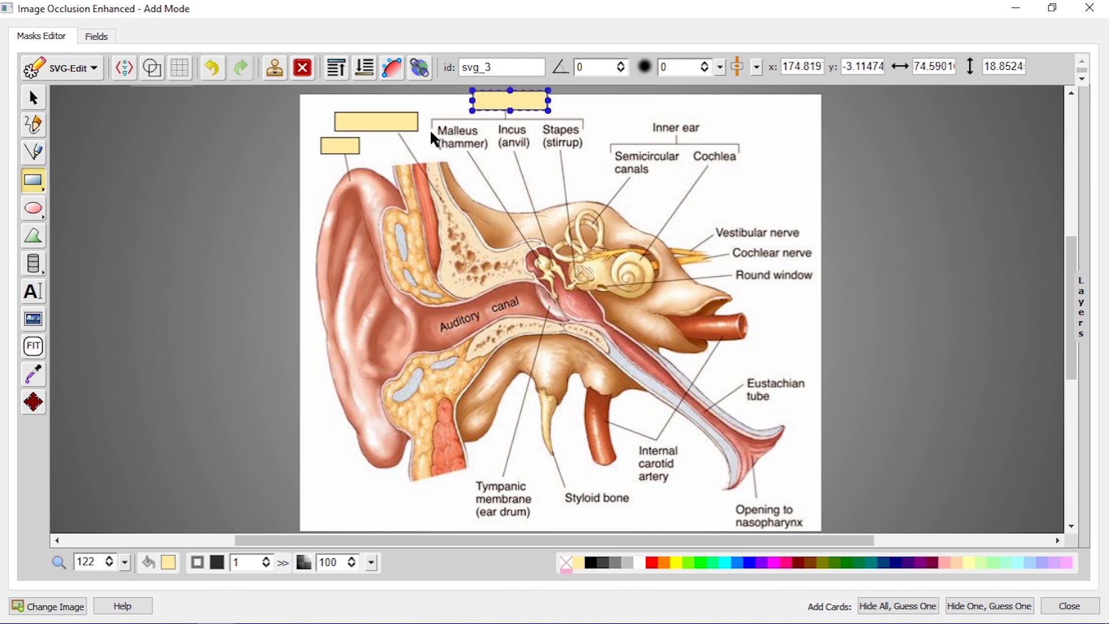
{"action": "left_click_drag", "start_coordinate": [435, 123], "coordinate": [587, 154]}
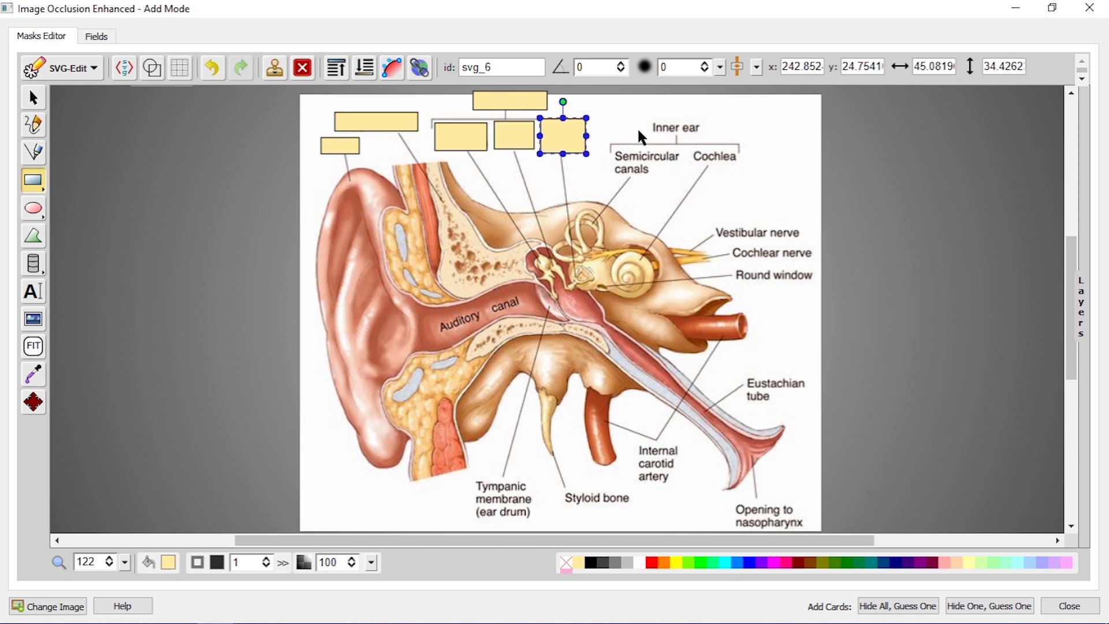
{"action": "left_click_drag", "start_coordinate": [648, 117], "coordinate": [714, 134]}
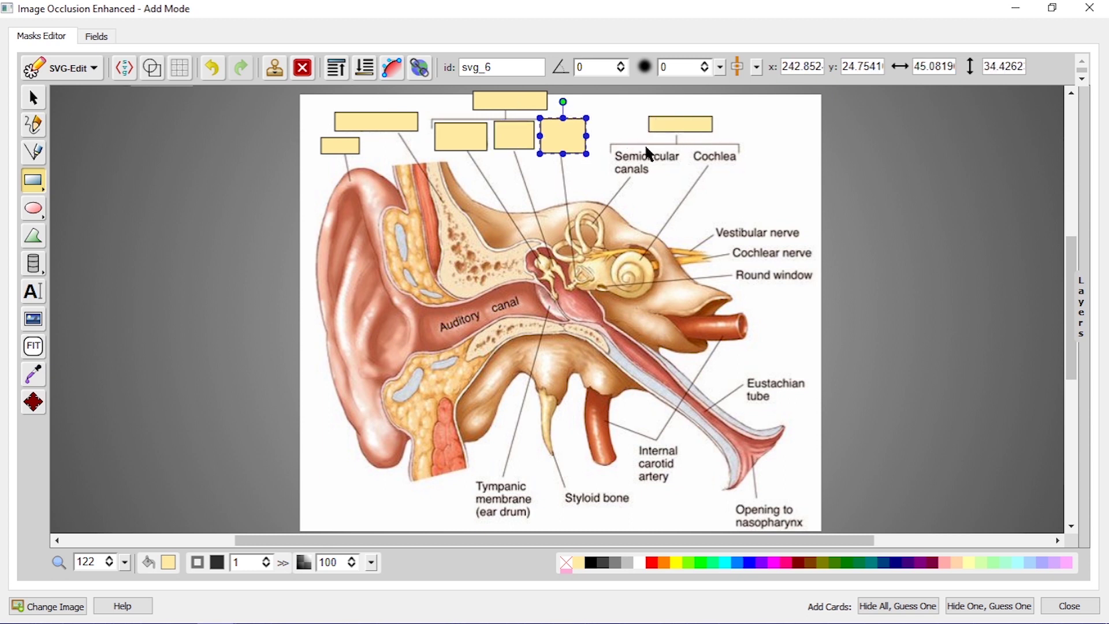
{"action": "left_click_drag", "start_coordinate": [614, 147], "coordinate": [739, 164]}
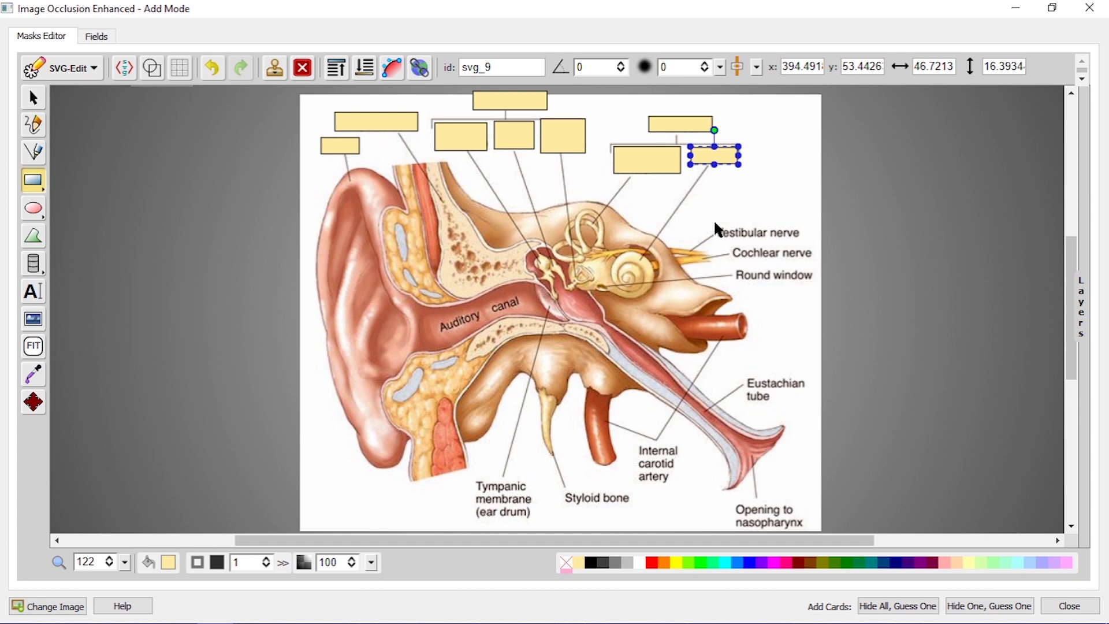
{"action": "left_click_drag", "start_coordinate": [715, 223], "coordinate": [807, 241]}
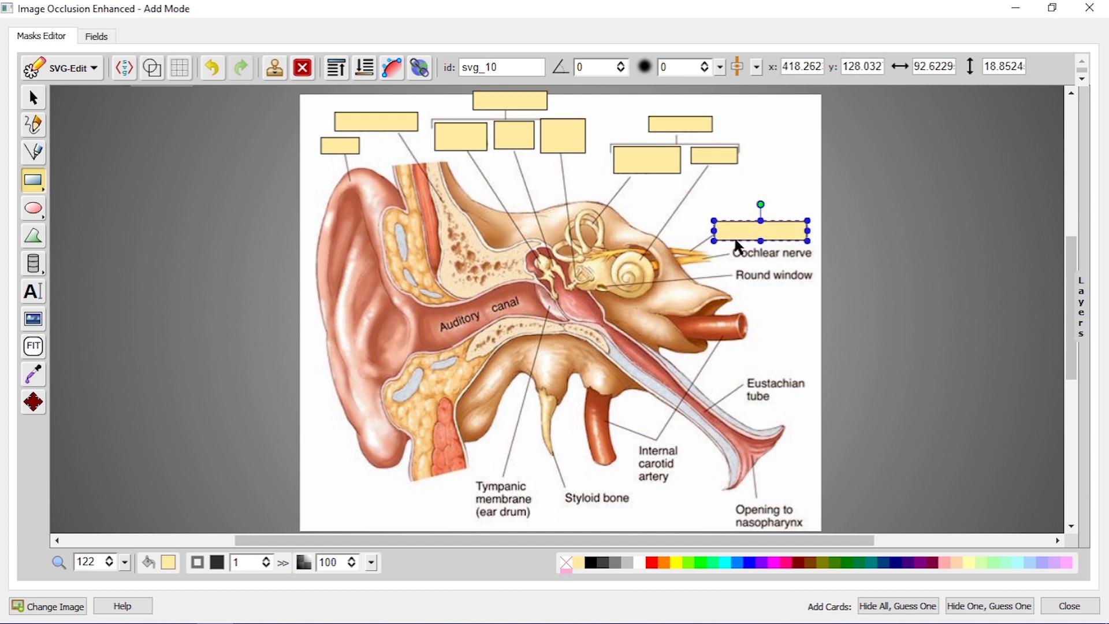
Step: Mask the Cochlear nerve, Round window, Eustachian tube, nasopharynx opening, internal carotid, styloid and tympanic membrane labels
{"action": "left_click_drag", "start_coordinate": [731, 243], "coordinate": [817, 259]}
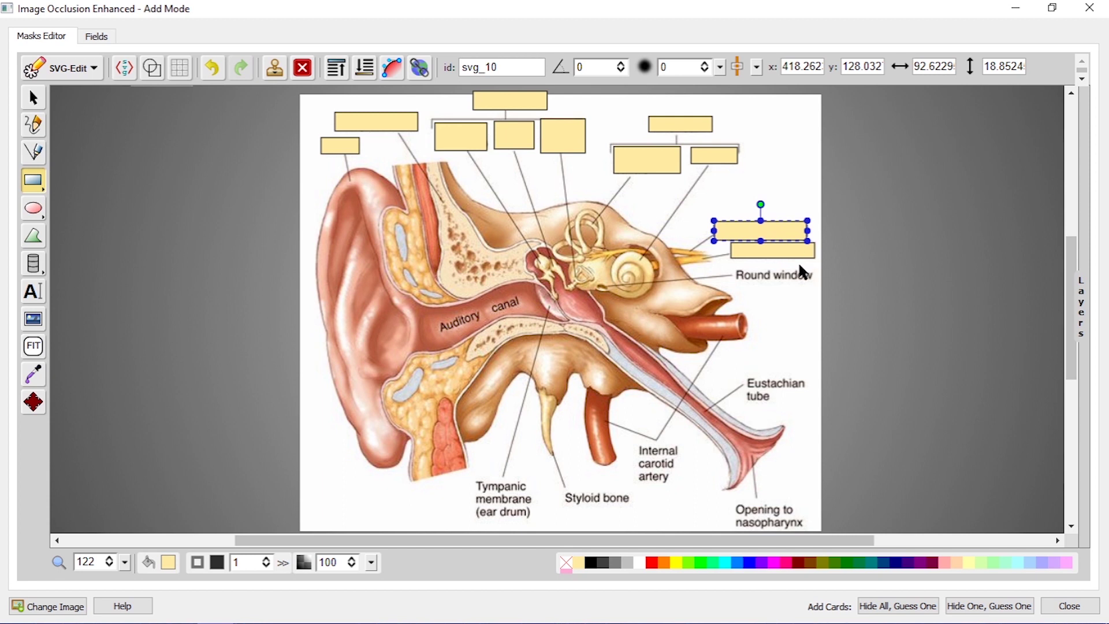
{"action": "left_click_drag", "start_coordinate": [732, 264], "coordinate": [817, 288]}
{"action": "left_click_drag", "start_coordinate": [744, 372], "coordinate": [811, 403]}
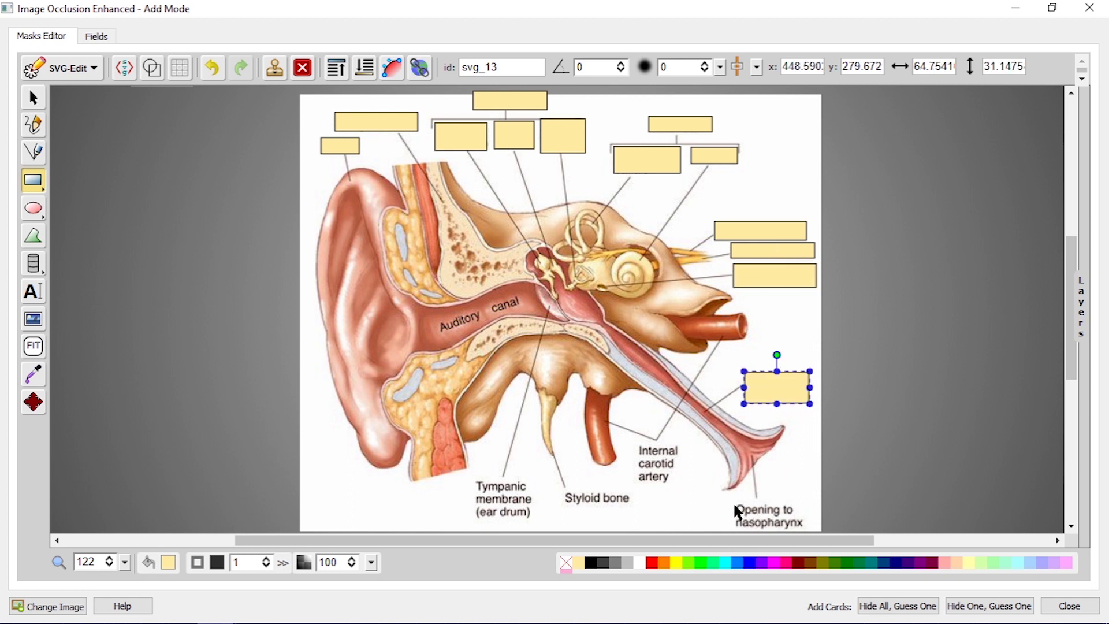
{"action": "left_click_drag", "start_coordinate": [735, 502], "coordinate": [805, 528]}
{"action": "left_click_drag", "start_coordinate": [635, 440], "coordinate": [681, 489]}
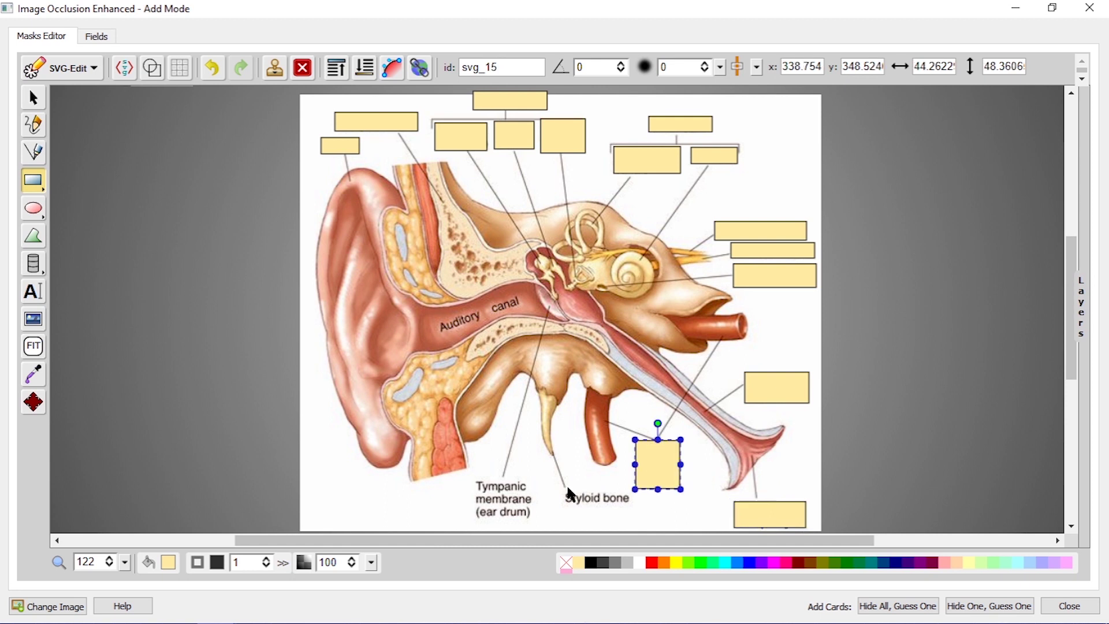
{"action": "left_click_drag", "start_coordinate": [560, 489], "coordinate": [631, 511]}
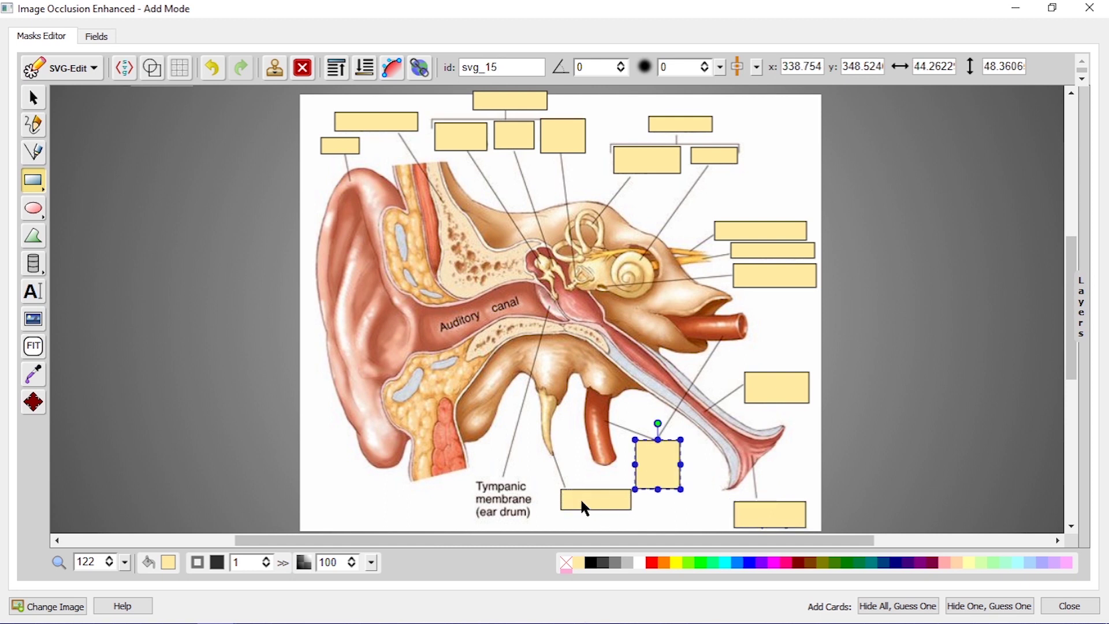
{"action": "left_click_drag", "start_coordinate": [473, 477], "coordinate": [535, 518]}
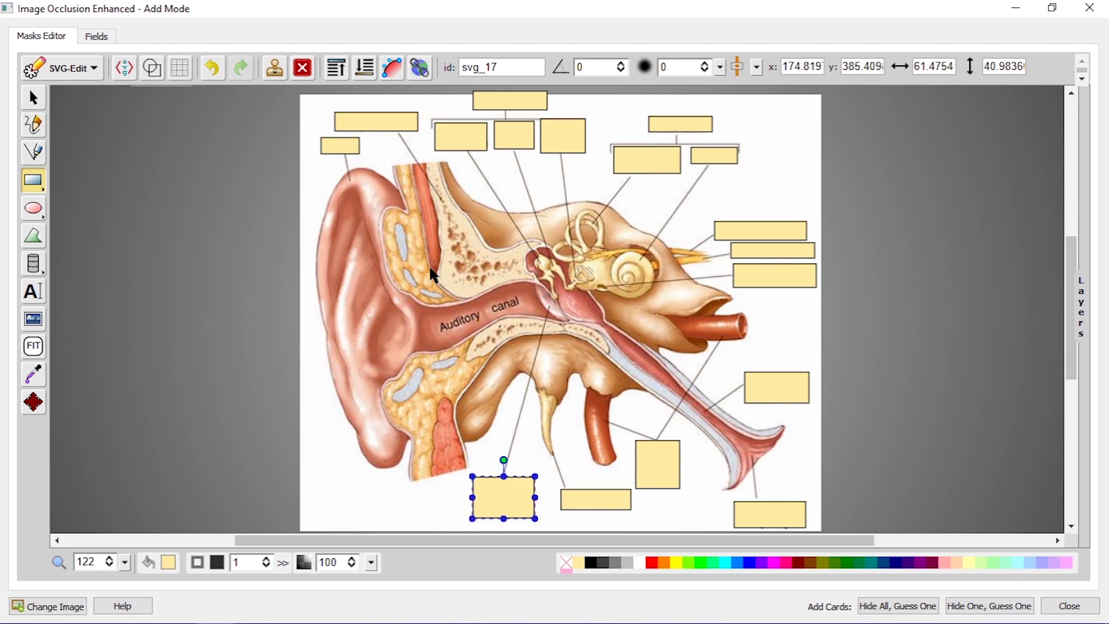
Step: Group the three ossicle masks together and the two inner-ear masks together
{"action": "key", "text": "v"}
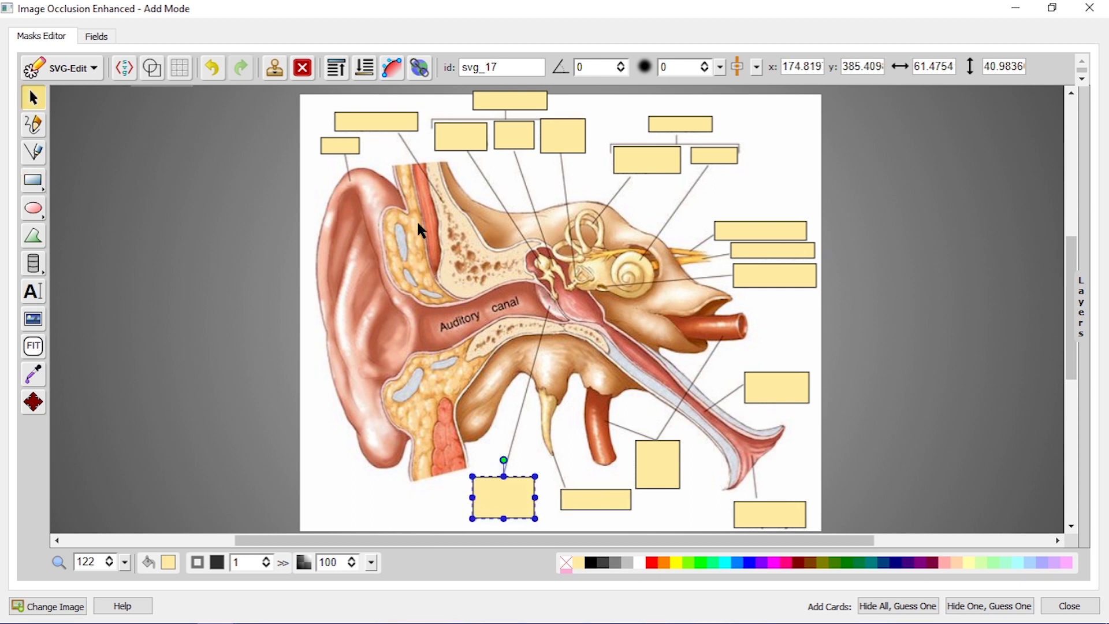
{"action": "left_click", "coordinate": [463, 135]}
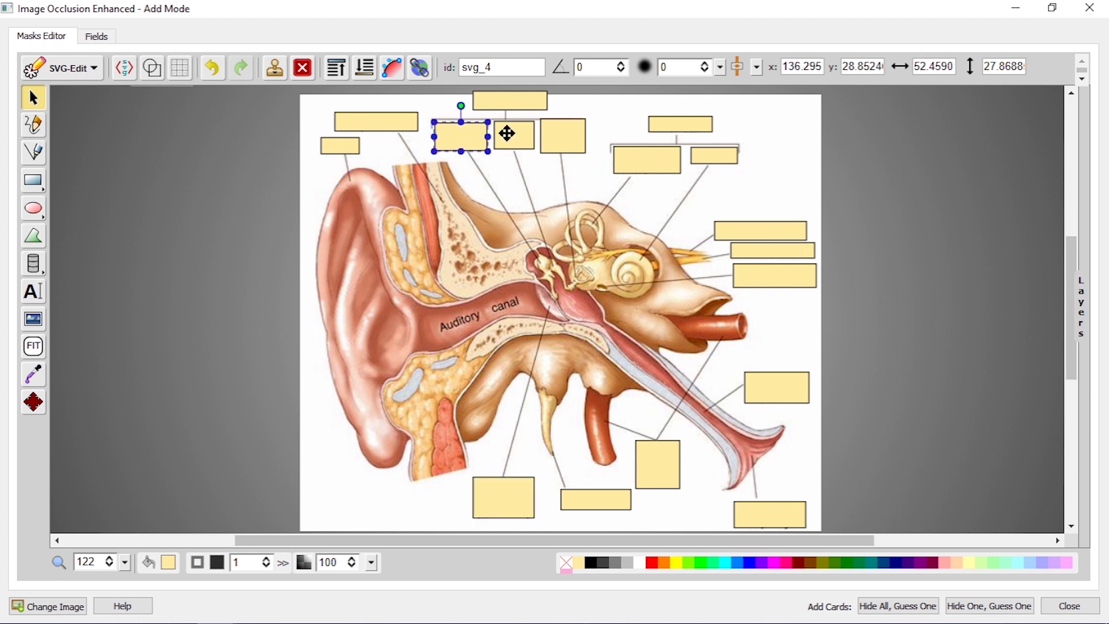
{"action": "left_click", "coordinate": [506, 134], "text": "shift"}
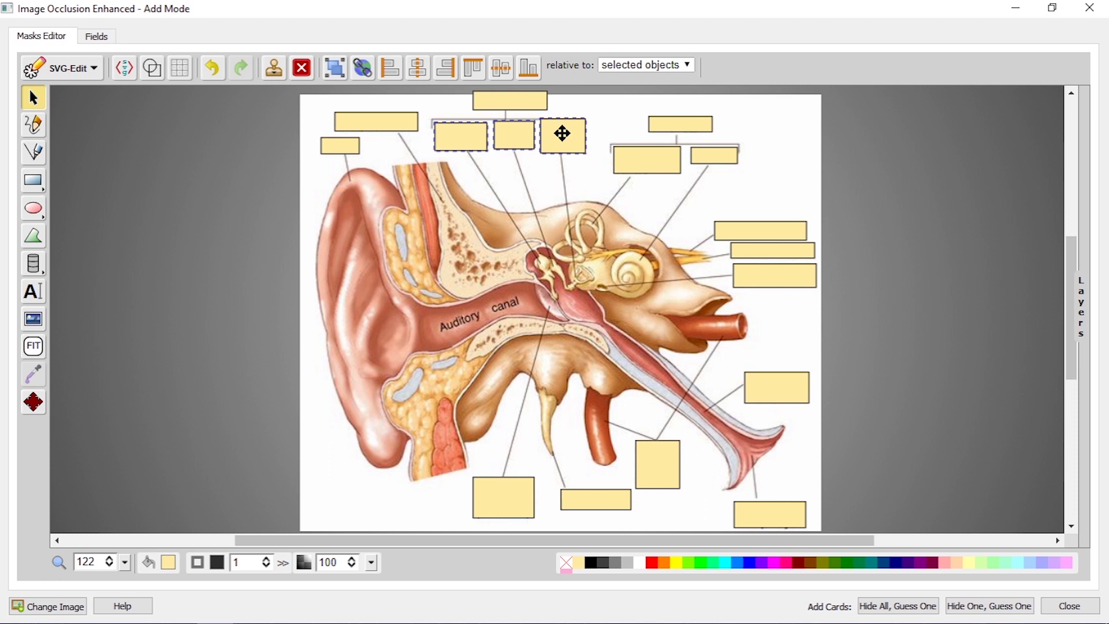
{"action": "key", "text": "g"}
{"action": "left_click", "coordinate": [650, 157]}
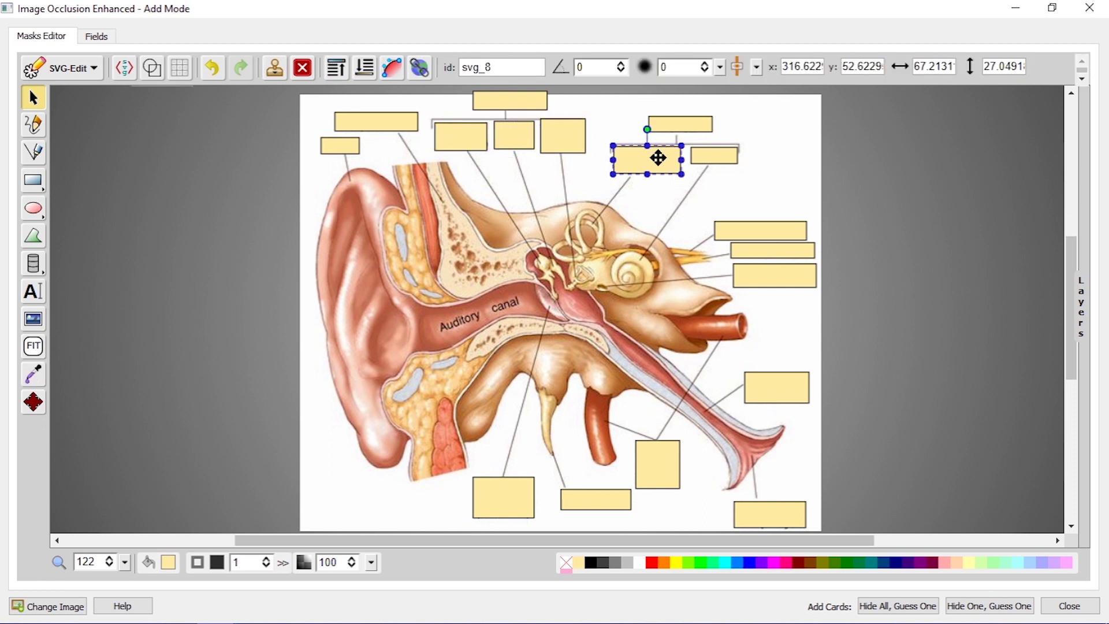
{"action": "left_click", "coordinate": [714, 158], "text": "shift"}
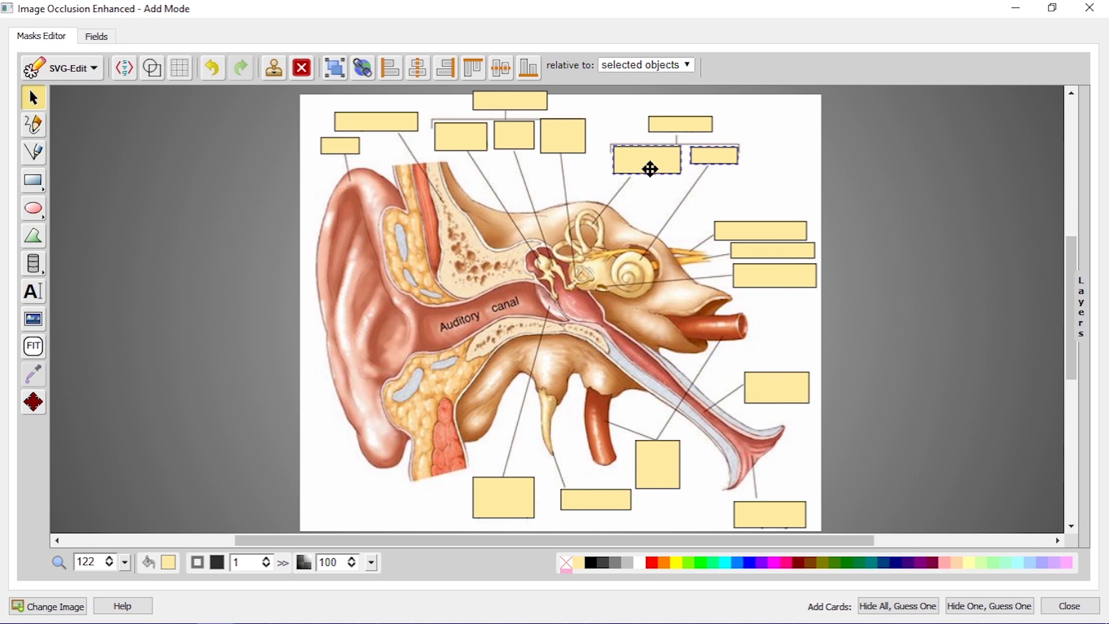
{"action": "key", "text": "ctrl+g"}
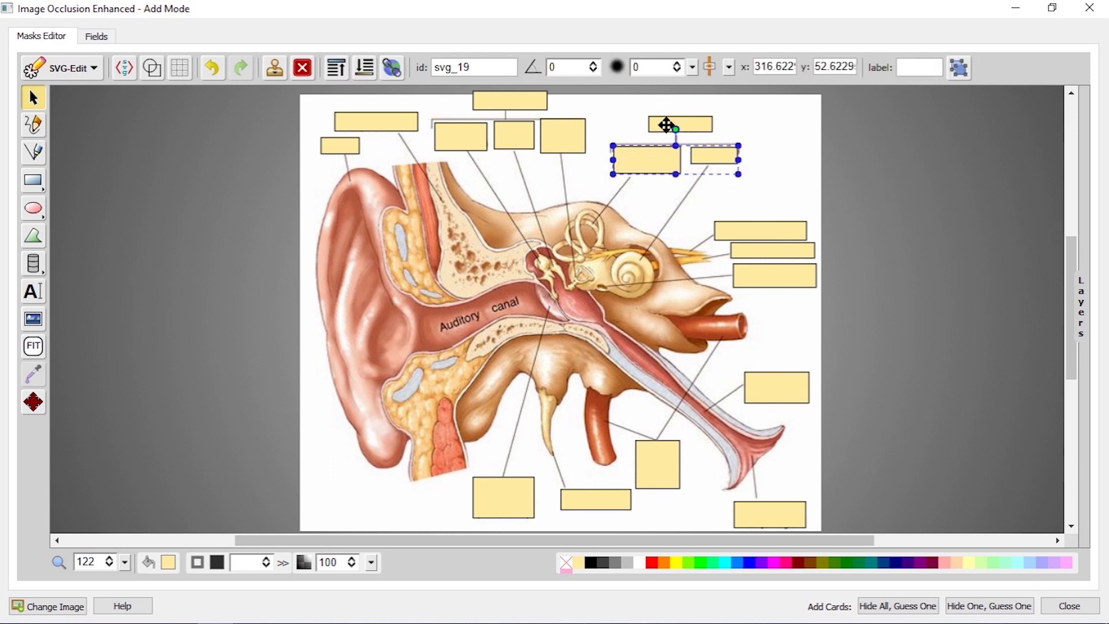
Step: Shift the inner-ear and ossicle mask groups to sit over their labels
{"action": "mouse_move", "coordinate": [667, 120]}
{"action": "left_mouse_down"}
{"action": "mouse_move", "coordinate": [664, 101]}
{"action": "mouse_move", "coordinate": [668, 121]}
{"action": "left_mouse_up"}
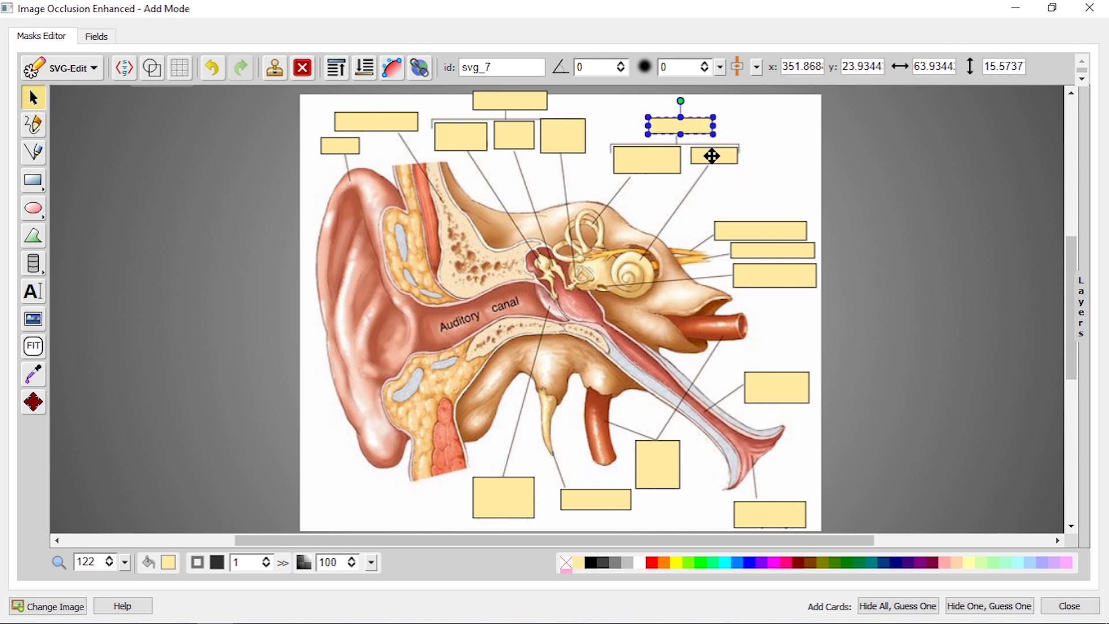
{"action": "mouse_move", "coordinate": [712, 174]}
{"action": "left_mouse_down"}
{"action": "mouse_move", "coordinate": [710, 190]}
{"action": "mouse_move", "coordinate": [715, 158]}
{"action": "left_mouse_up"}
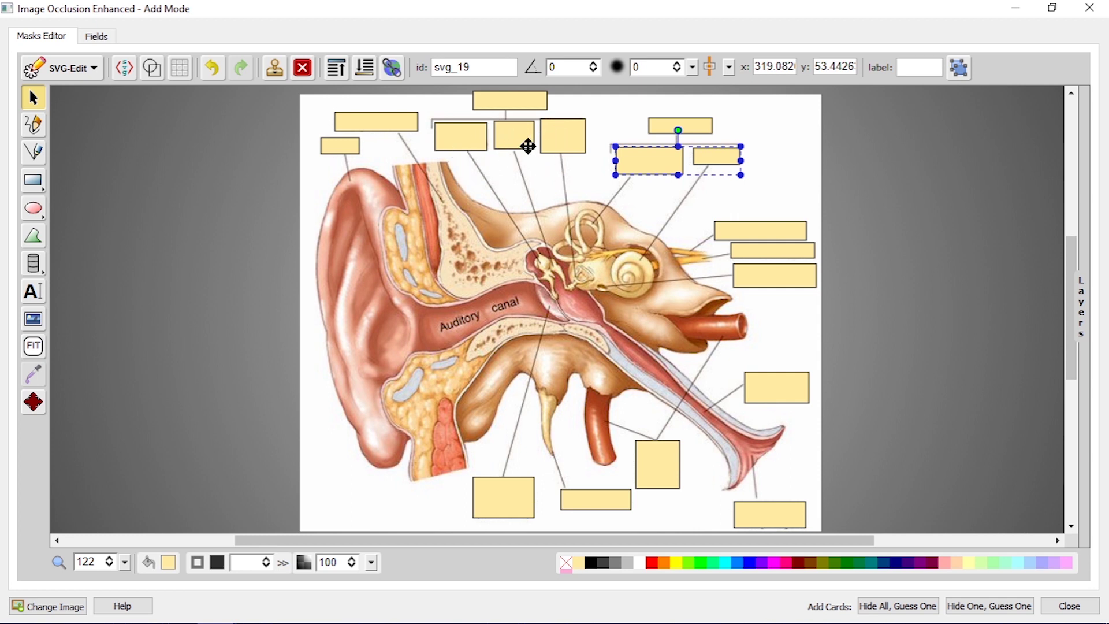
{"action": "mouse_move", "coordinate": [523, 138]}
{"action": "left_mouse_down"}
{"action": "mouse_move", "coordinate": [521, 183]}
{"action": "mouse_move", "coordinate": [520, 142]}
{"action": "left_mouse_up"}
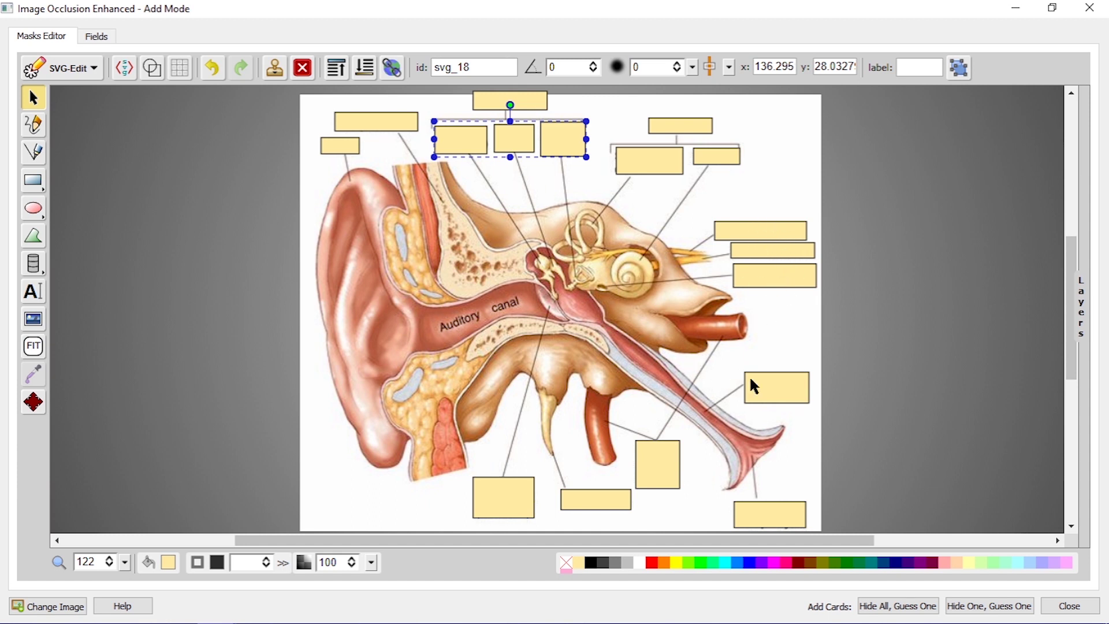
Step: Enter 'Anatomy of the Ear' as the note's Header and go back to the Masks Editor
{"action": "left_click", "coordinate": [97, 36]}
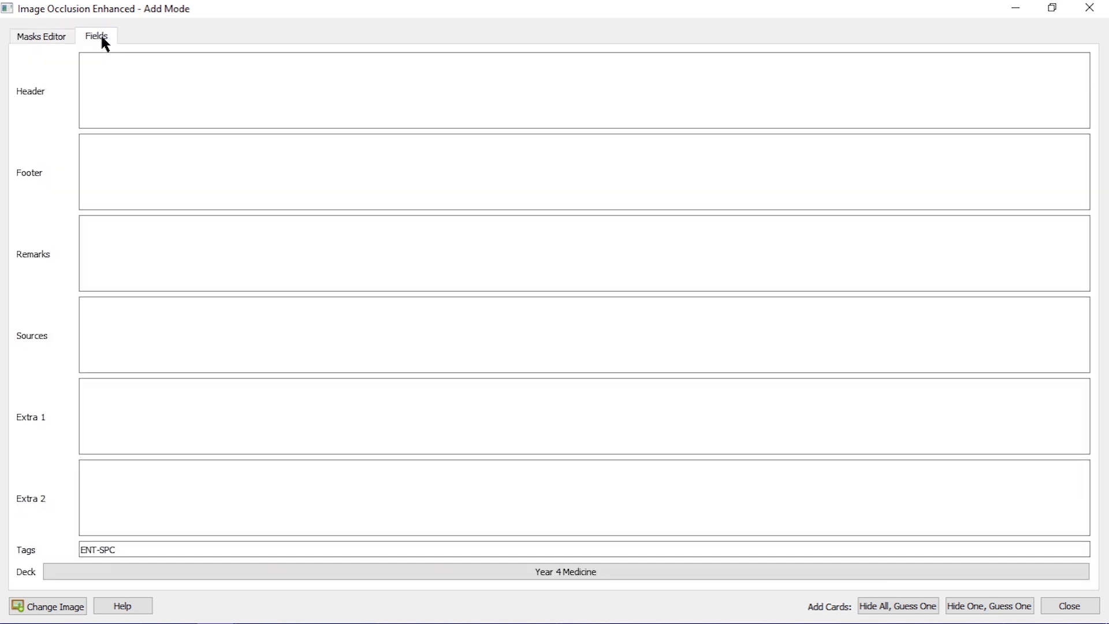
{"action": "left_click", "coordinate": [132, 88]}
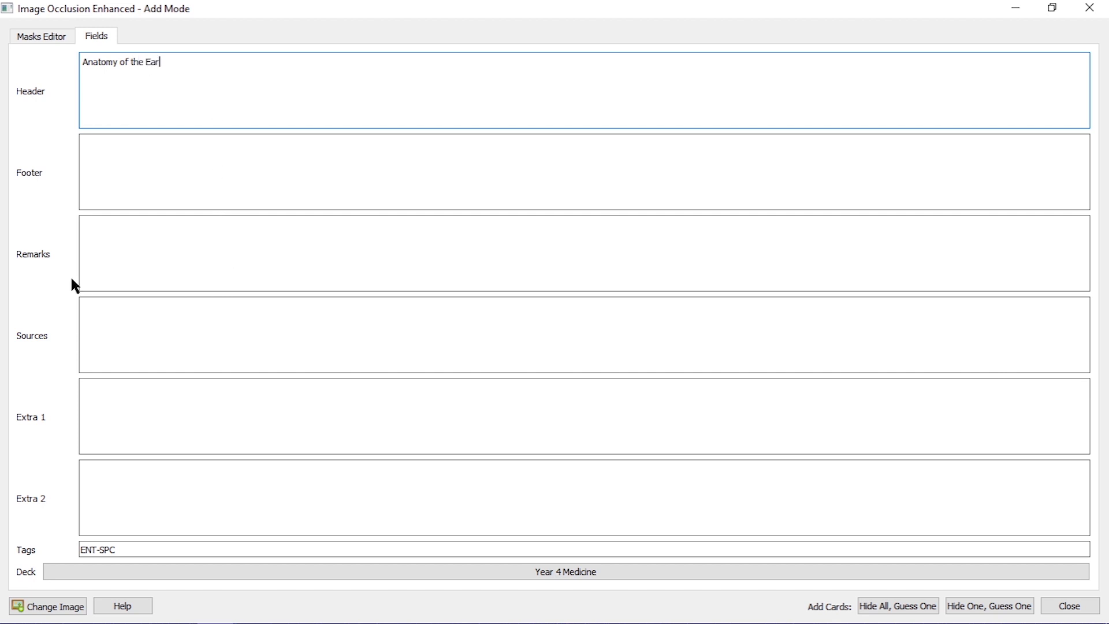
{"action": "left_click", "coordinate": [38, 33]}
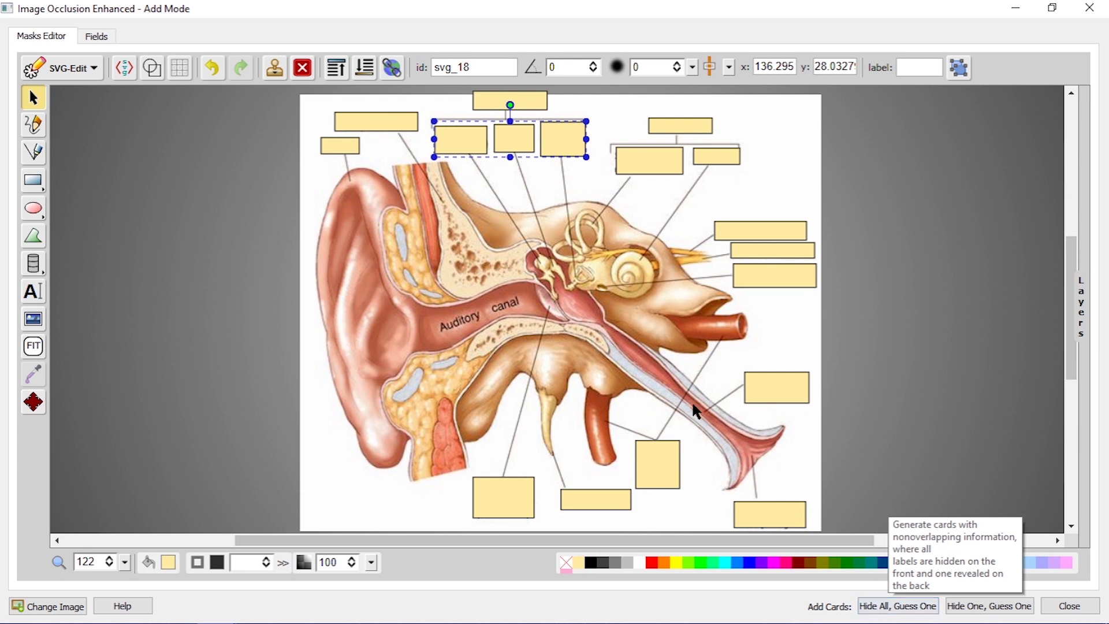
Step: Deselect the masks and add 14 ear cards in Hide All, Guess One mode
{"action": "left_click", "coordinate": [355, 207]}
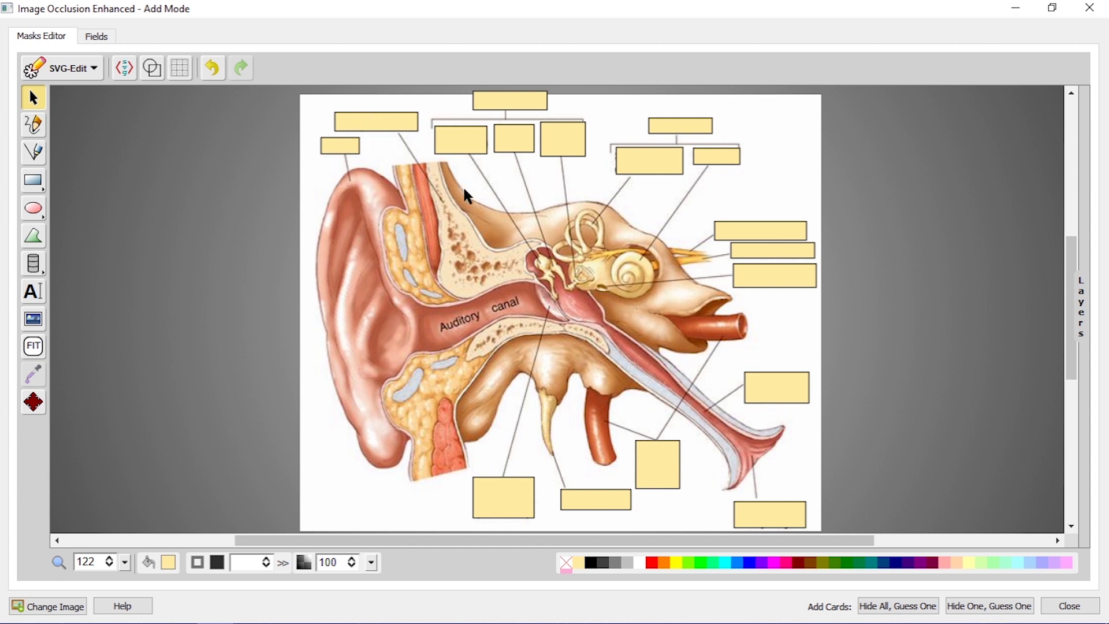
{"action": "left_click", "coordinate": [910, 606]}
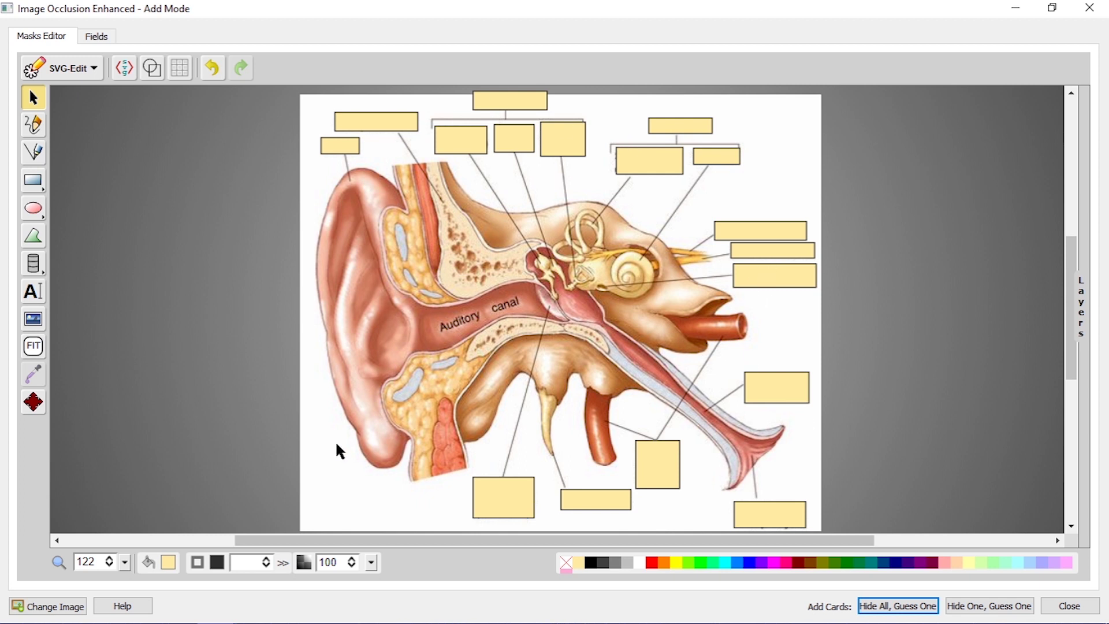
Step: Close the occlusion editor and Add window, then open a new Cloze note for Year 4 Medicine
{"action": "left_click", "coordinate": [1089, 8]}
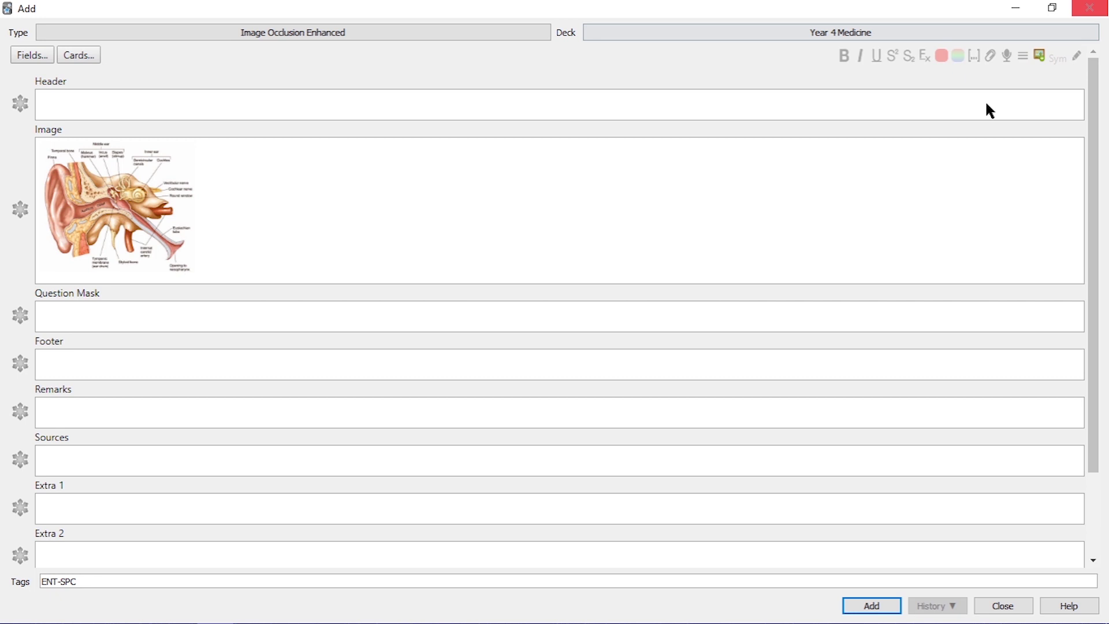
{"action": "left_click", "coordinate": [1003, 605]}
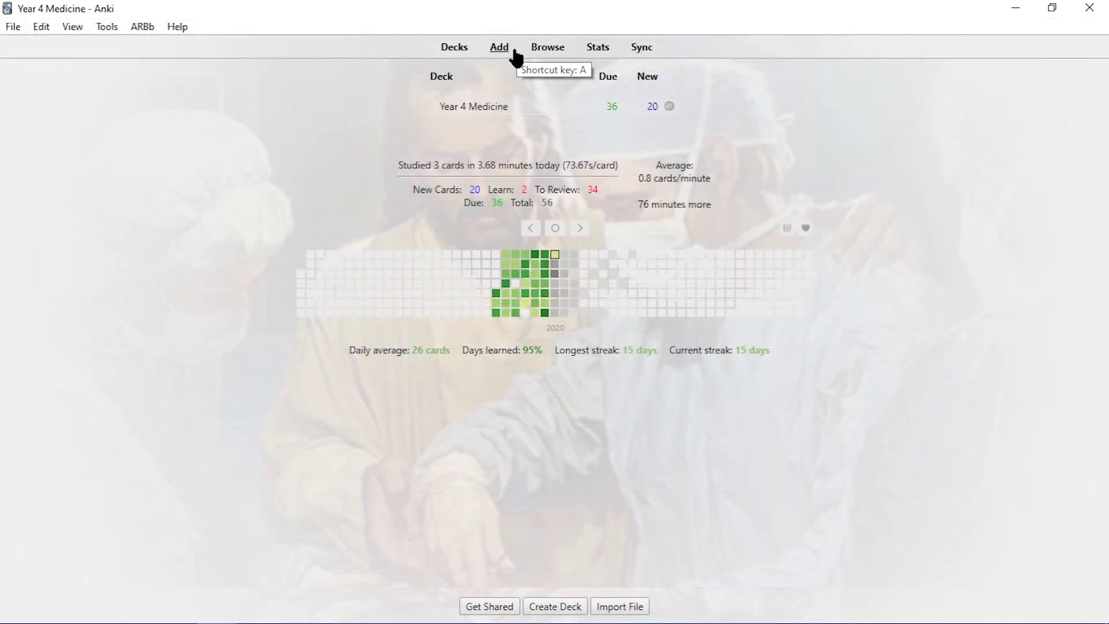
{"action": "left_click", "coordinate": [511, 50]}
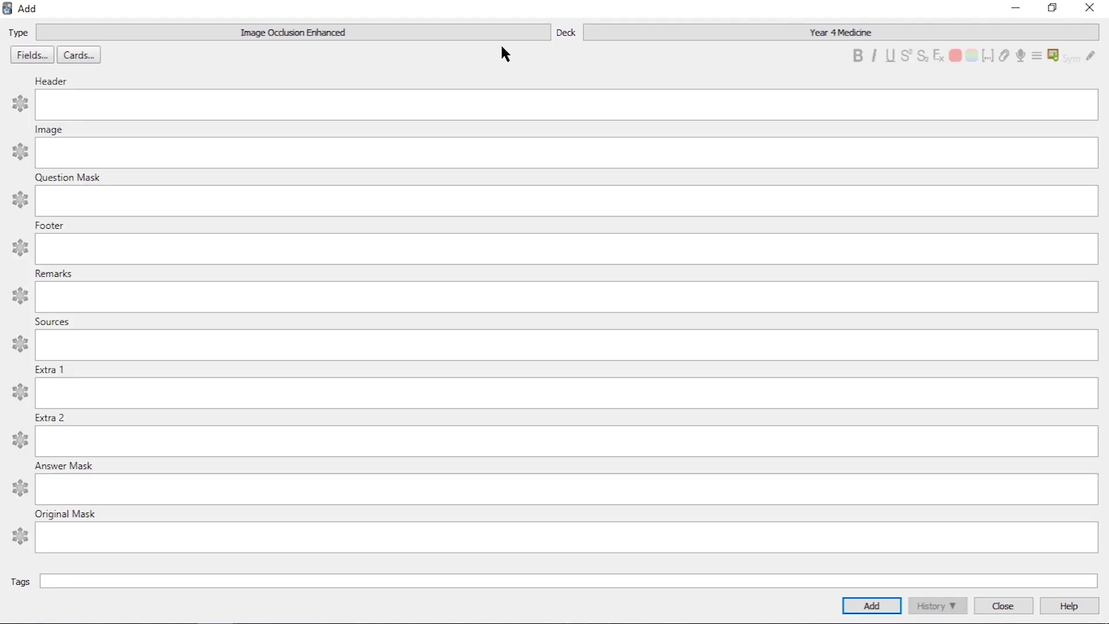
{"action": "left_click", "coordinate": [486, 36]}
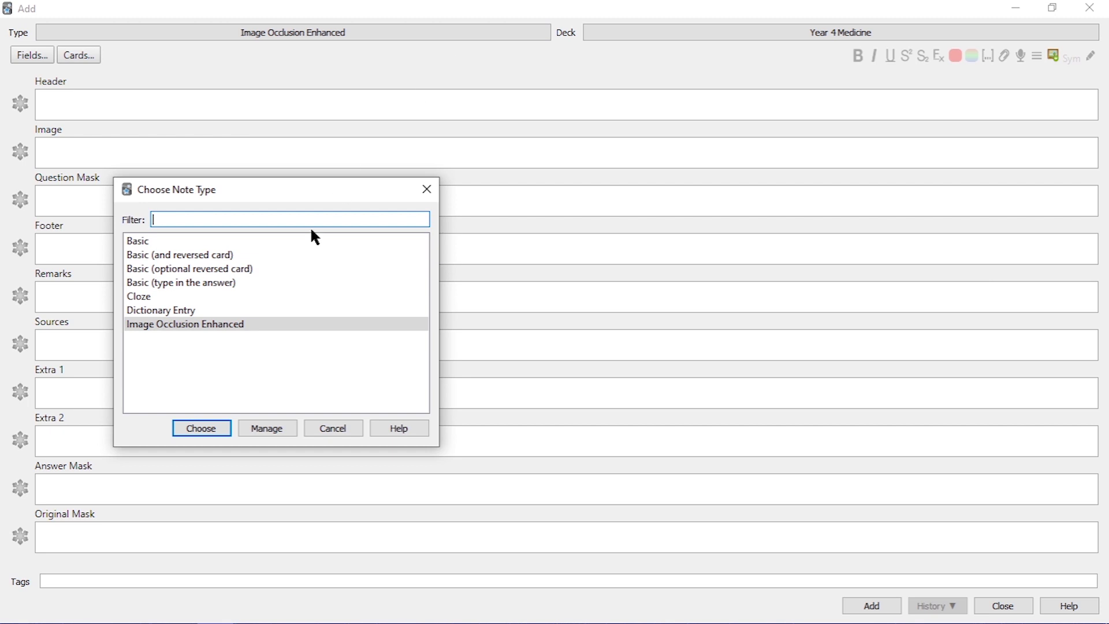
{"action": "left_click", "coordinate": [187, 426]}
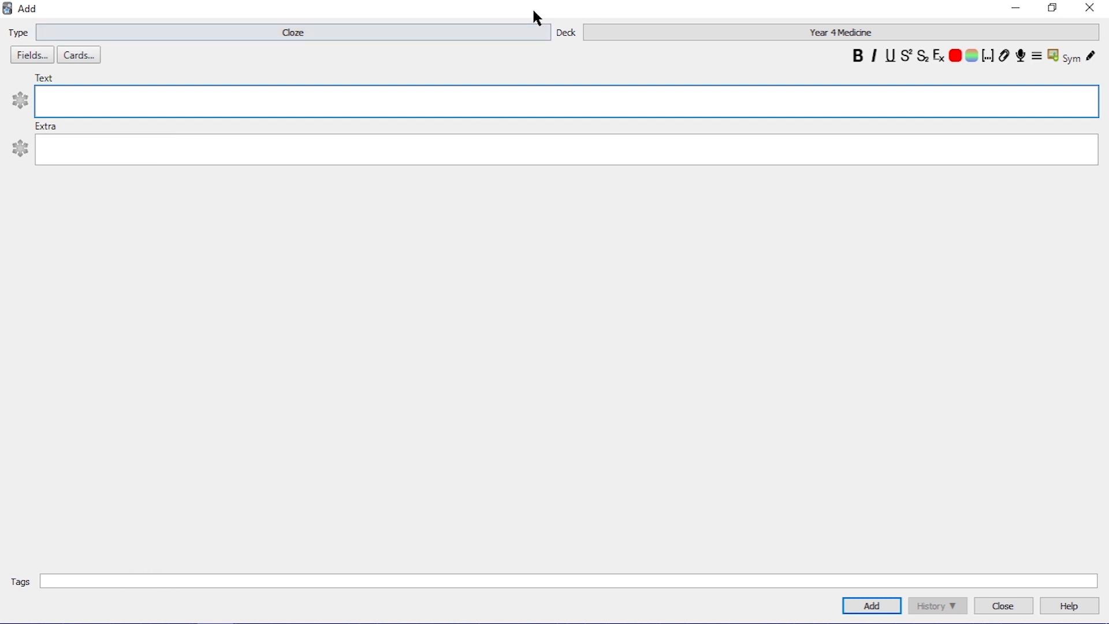
Step: Tile Anki's Add window left, the Oxford Handbook PDF top-right and the Word notes bottom-right
{"action": "left_click_drag", "start_coordinate": [537, 18], "coordinate": [1, 136]}
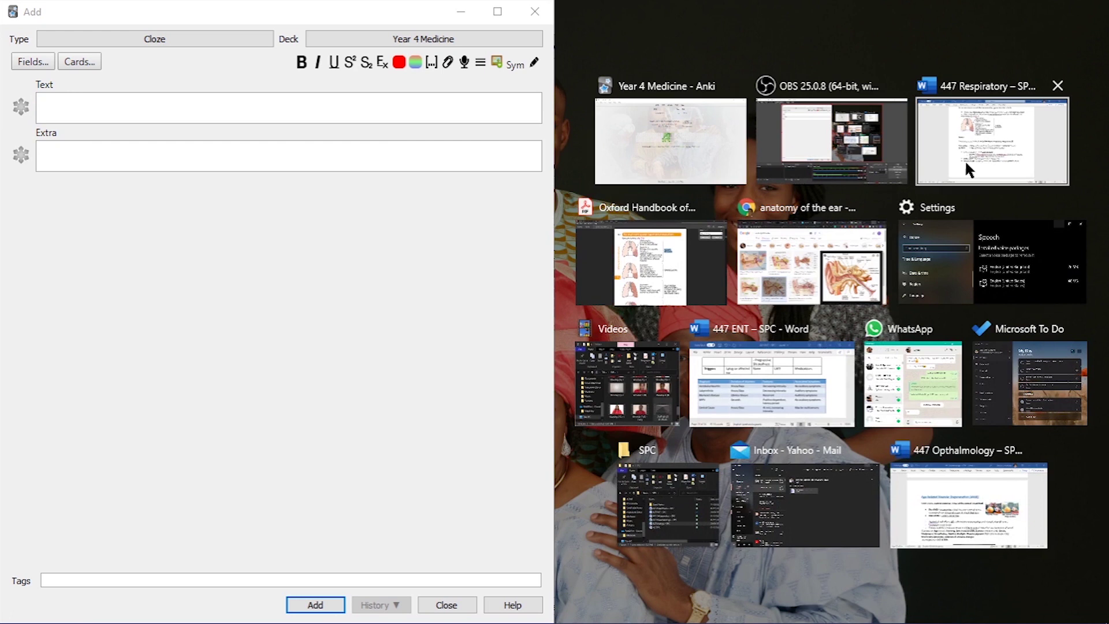
{"action": "left_click", "coordinate": [1034, 153]}
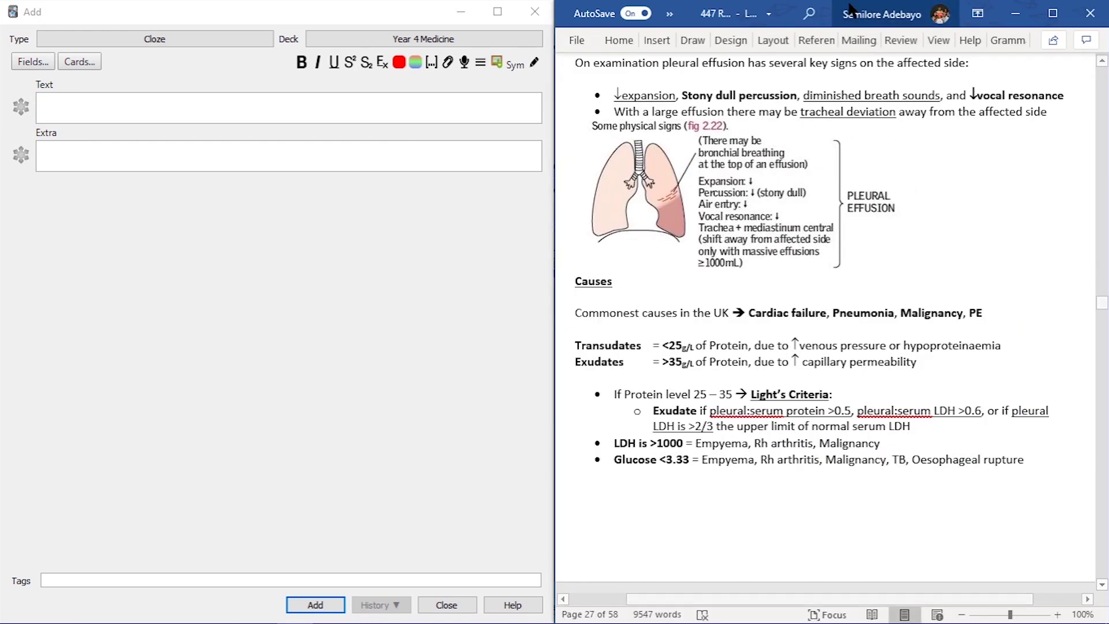
{"action": "left_click_drag", "start_coordinate": [788, 18], "coordinate": [1107, 622]}
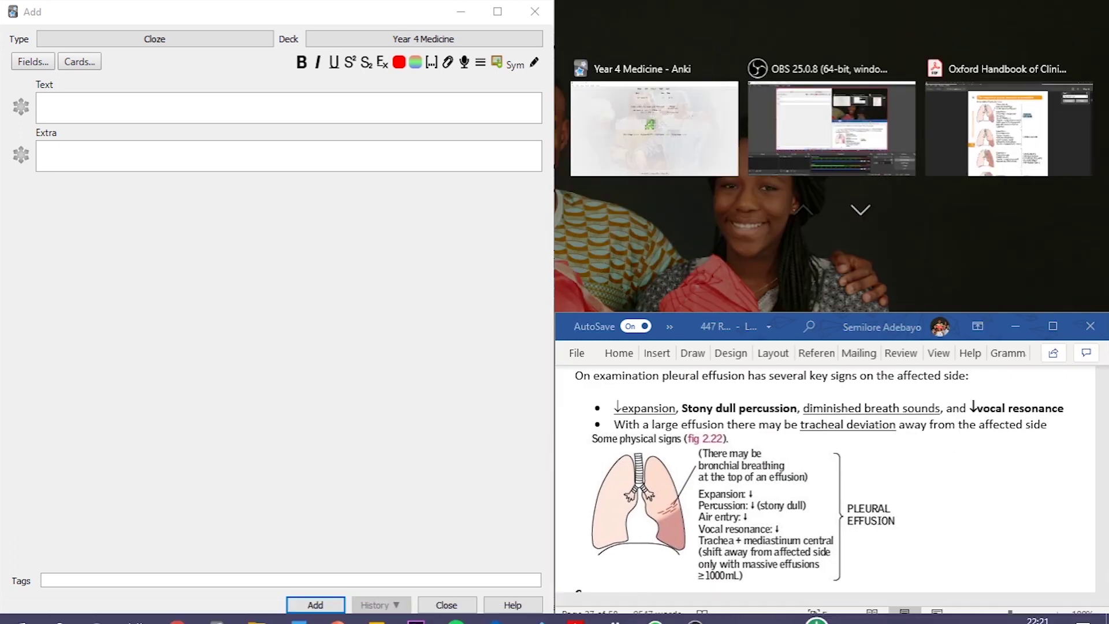
{"action": "left_click", "coordinate": [1022, 131]}
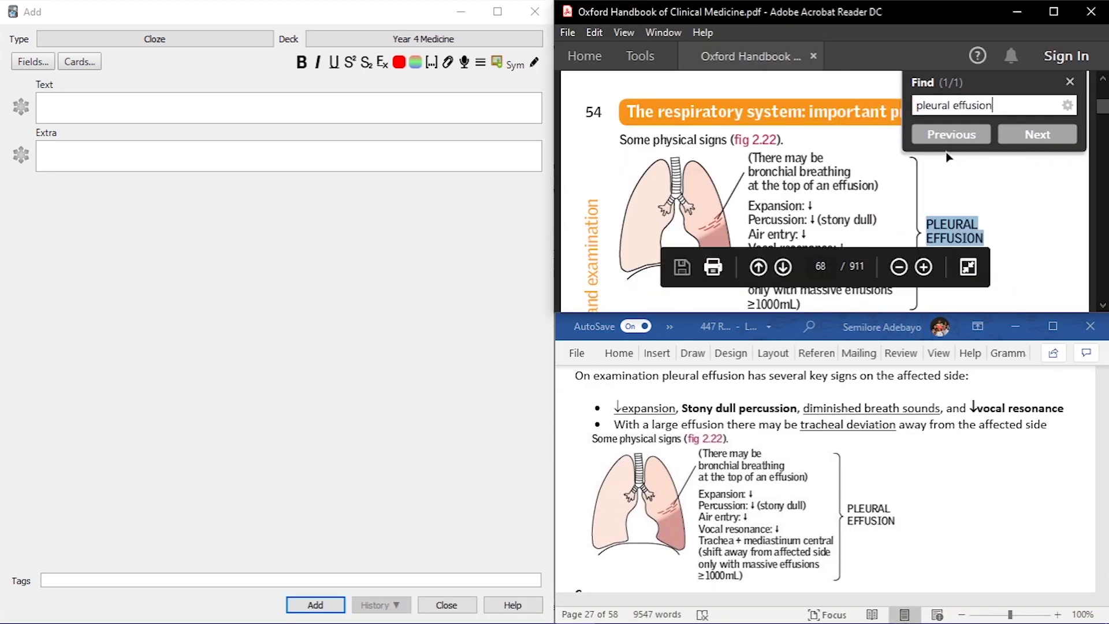
Step: Close the PDF search panel and scroll the Word notes to the fig 2.22 physical signs diagram
{"action": "left_click", "coordinate": [1069, 81]}
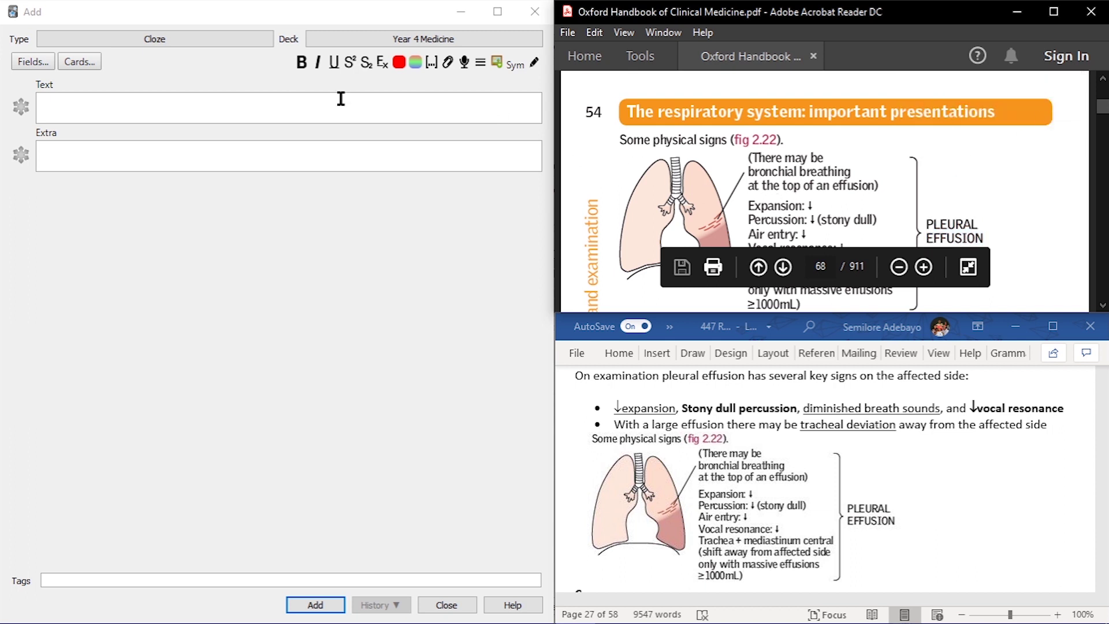
{"action": "scroll", "coordinate": [808, 202], "scroll_direction": "down", "scroll_amount": 1}
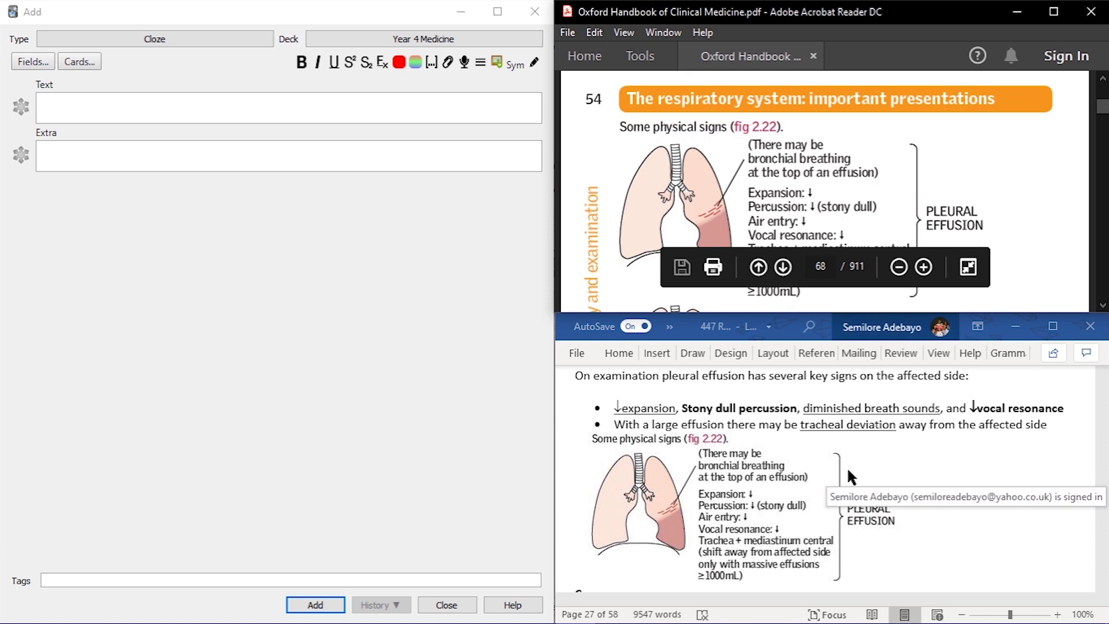
{"action": "left_click", "coordinate": [891, 449]}
{"action": "scroll", "coordinate": [808, 459], "scroll_direction": "up", "scroll_amount": 1}
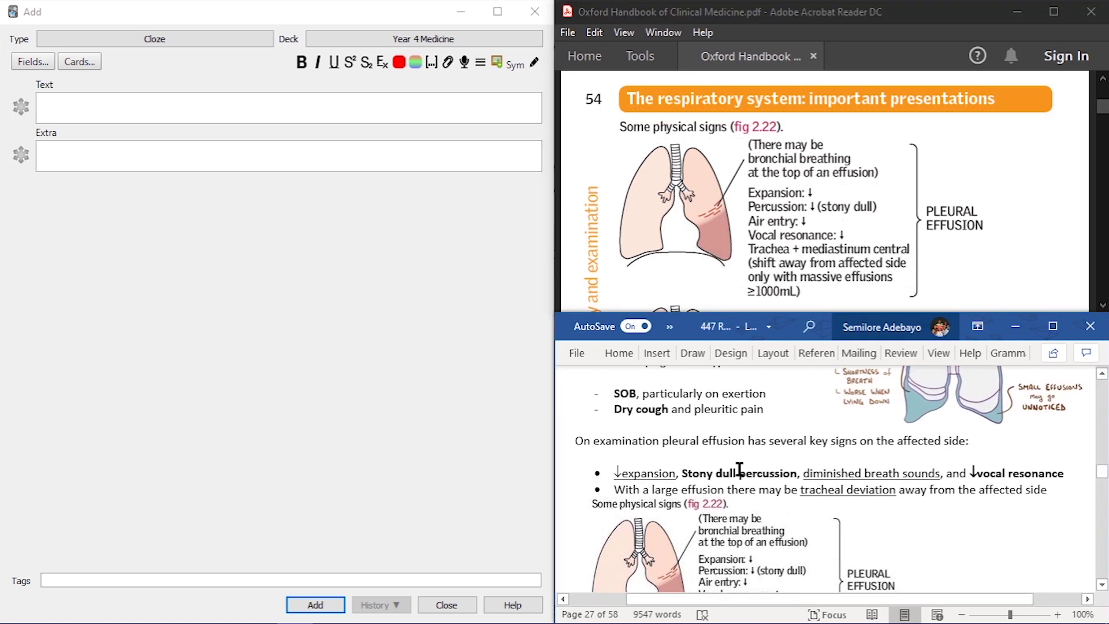
{"action": "scroll", "coordinate": [722, 462], "scroll_direction": "down", "scroll_amount": 1}
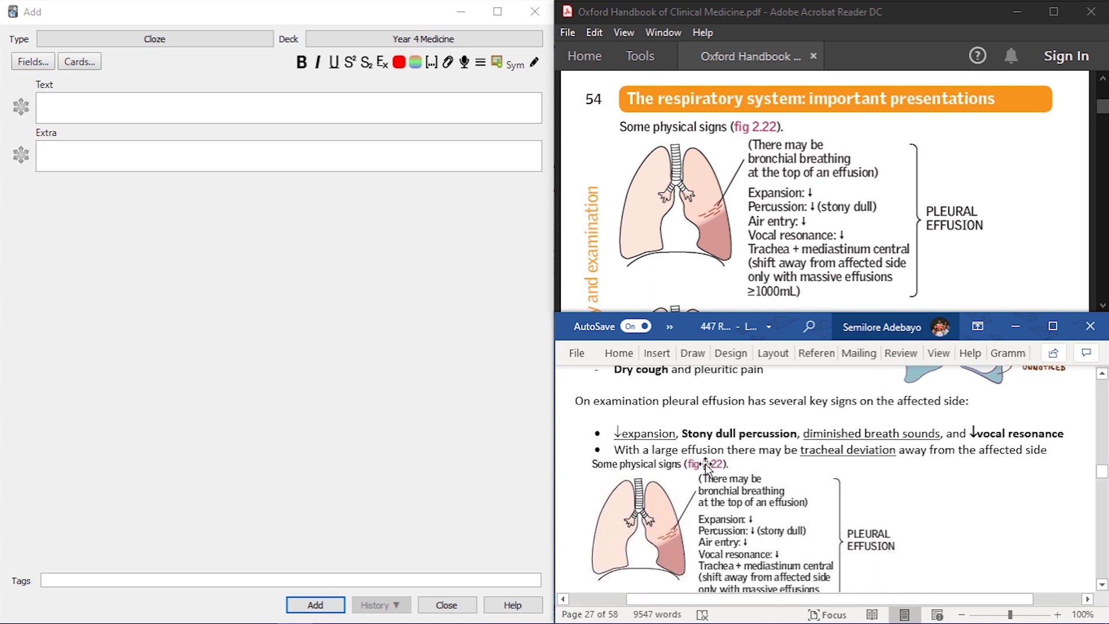
Step: Tag the new Cloze card Respiratory-SPM using the 'Re' autocomplete suggestion
{"action": "left_click", "coordinate": [156, 579]}
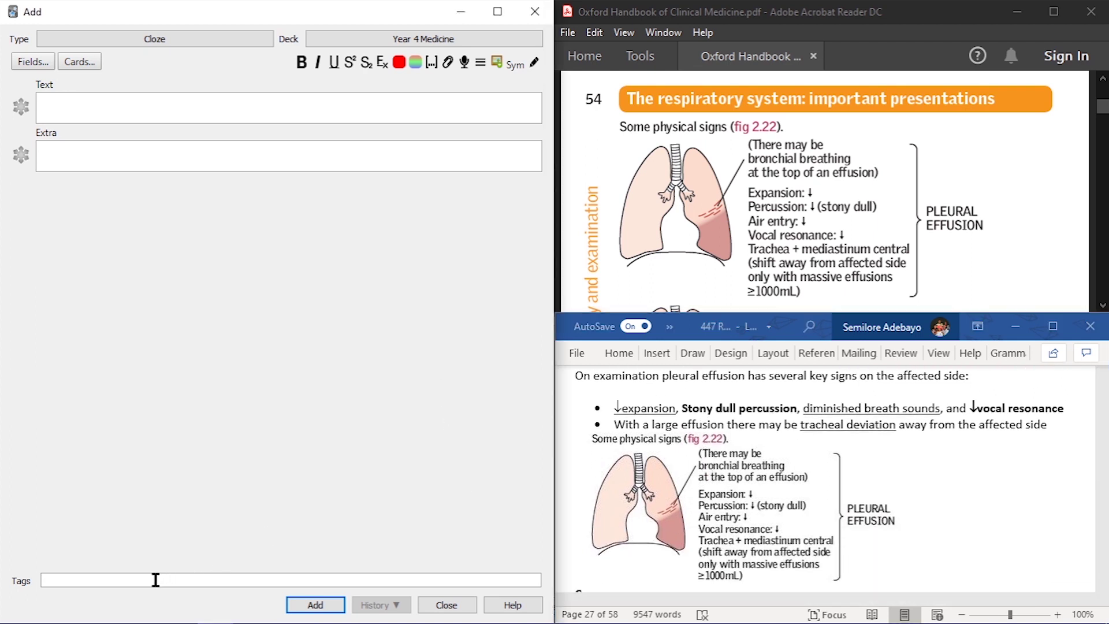
{"action": "type", "text": "Re"}
{"action": "key", "text": "Down"}
{"action": "key", "text": "Return"}
Step: Scroll the Word notes up to the Pleural Effusion heading and definition
{"action": "scroll", "coordinate": [707, 433], "scroll_direction": "up", "scroll_amount": 2}
{"action": "scroll", "coordinate": [710, 440], "scroll_direction": "down", "scroll_amount": 10}
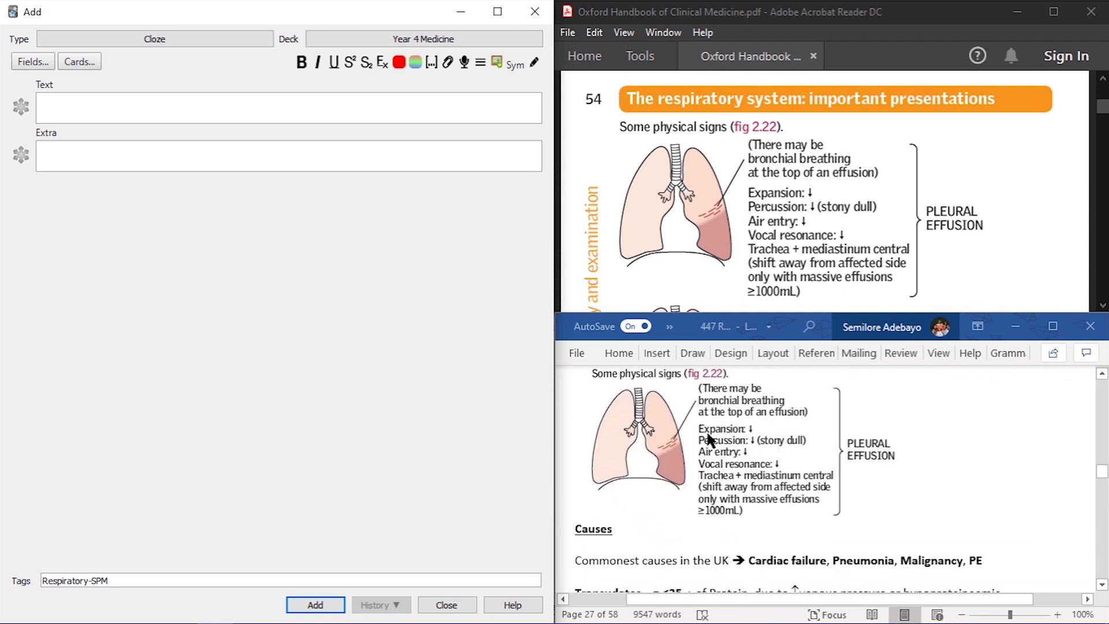
{"action": "scroll", "coordinate": [705, 430], "scroll_direction": "up", "scroll_amount": 11}
{"action": "scroll", "coordinate": [705, 429], "scroll_direction": "up", "scroll_amount": 4}
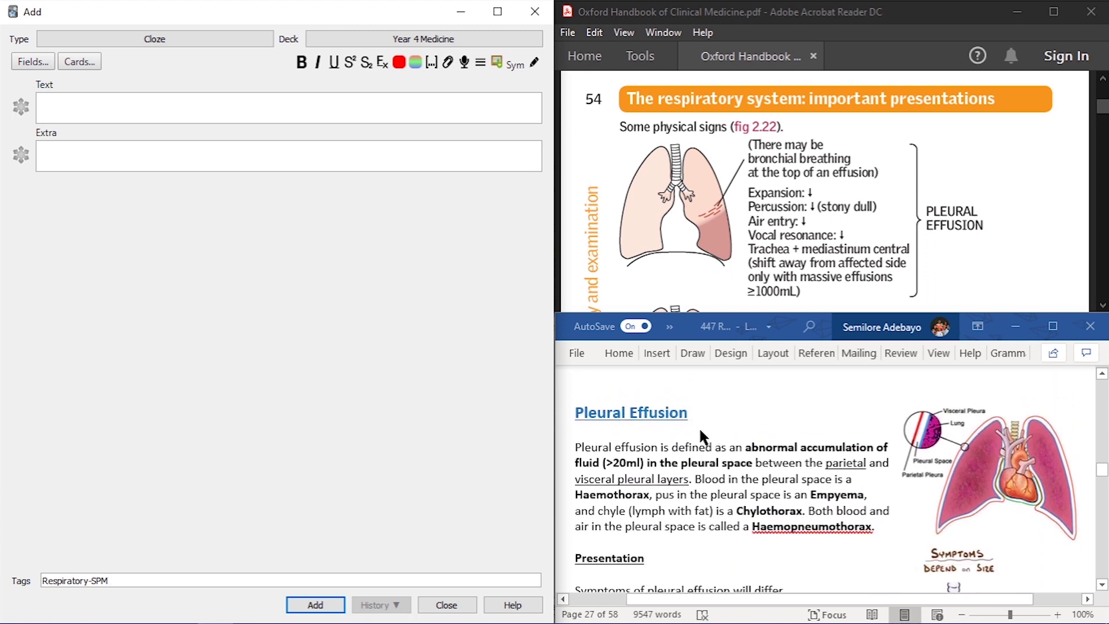
{"action": "key", "text": "alt+Tab"}
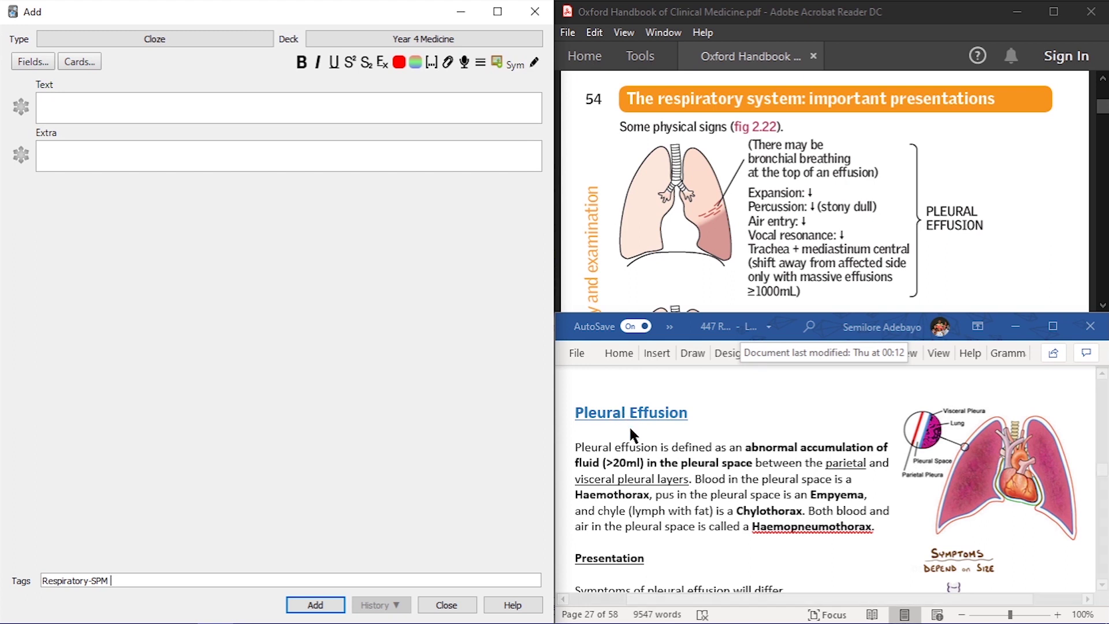
Step: Copy the Pleural Effusion heading from Word and paste it into the Text field
{"action": "left_click", "coordinate": [252, 119]}
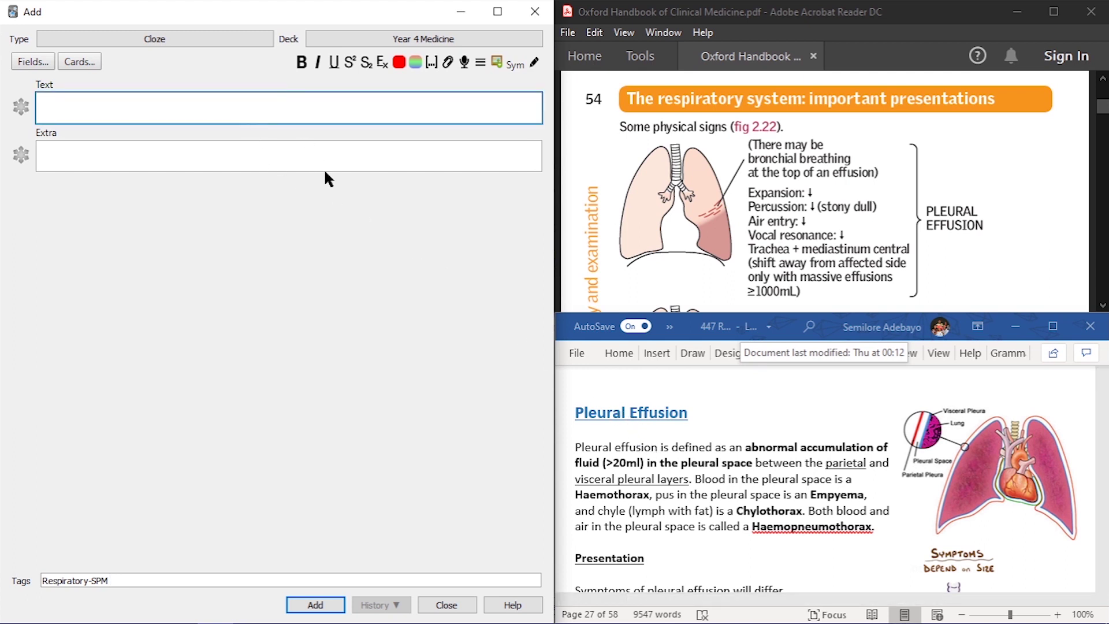
{"action": "left_click_drag", "start_coordinate": [687, 409], "coordinate": [579, 409]}
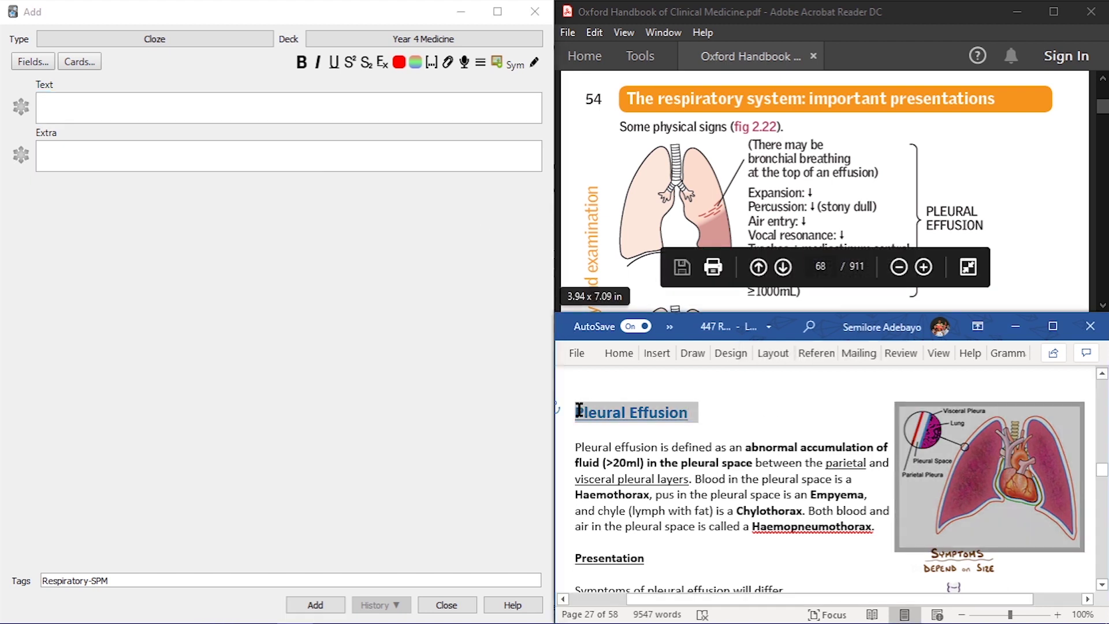
{"action": "left_click", "coordinate": [164, 110]}
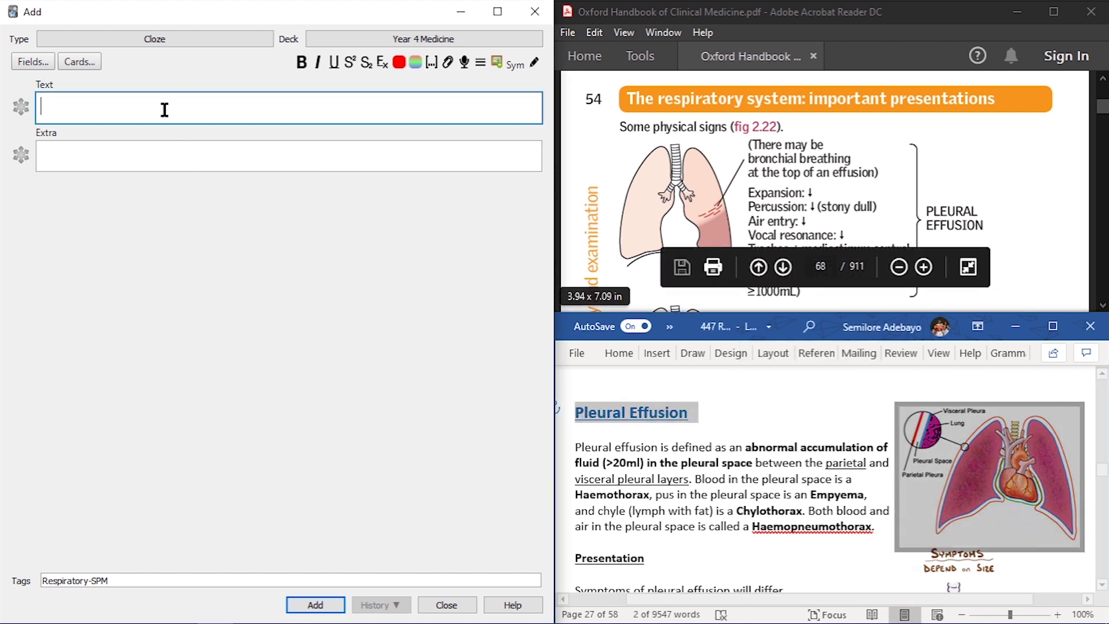
{"action": "key", "text": "ctrl+v"}
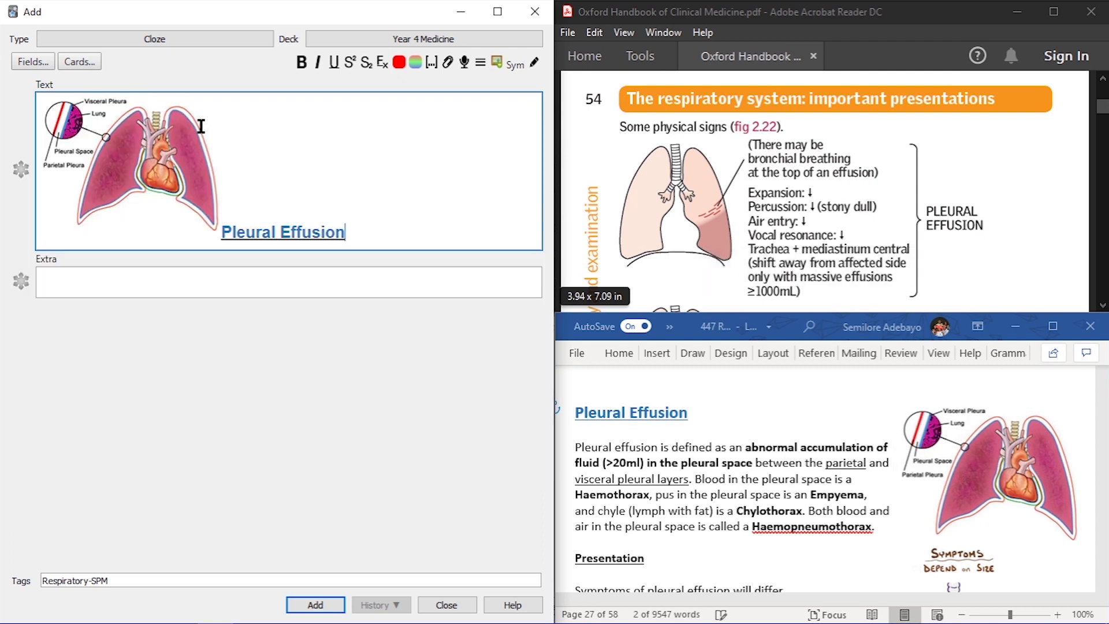
Step: Delete the pasted lung image and make the heading black and non-bold
{"action": "left_click_drag", "start_coordinate": [361, 217], "coordinate": [226, 229]}
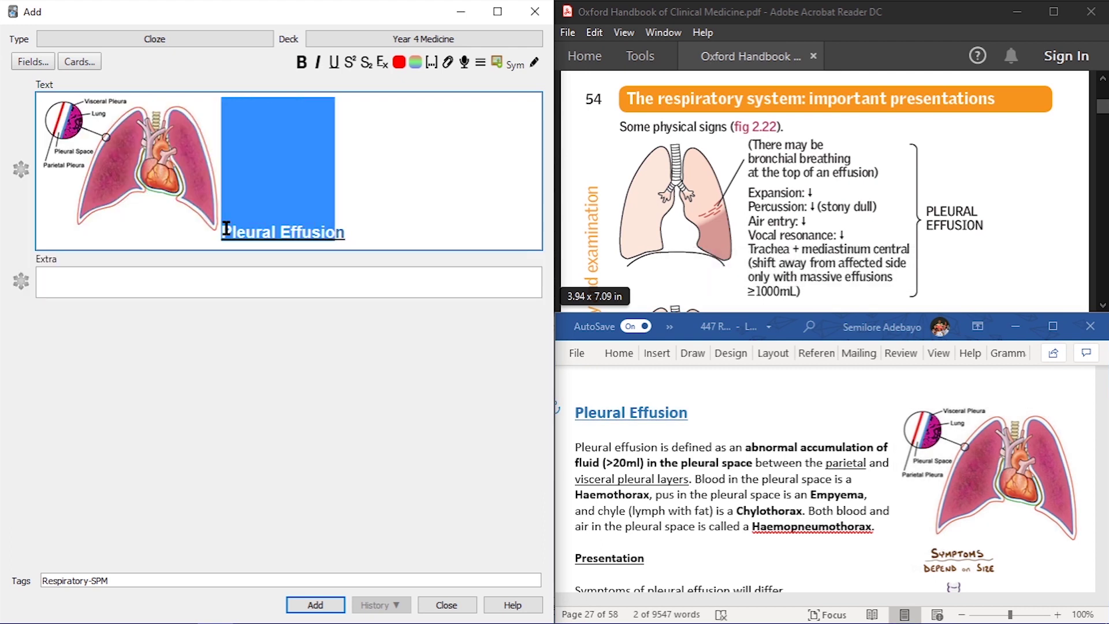
{"action": "left_click", "coordinate": [224, 229]}
{"action": "key", "text": "BackSpace"}
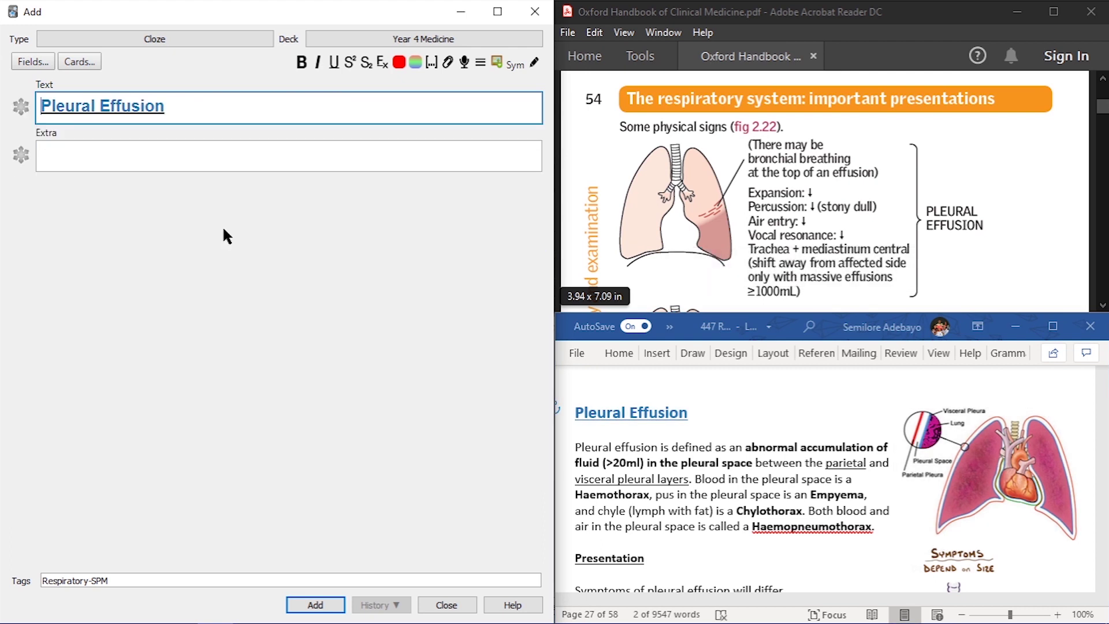
{"action": "key", "text": "ctrl+a"}
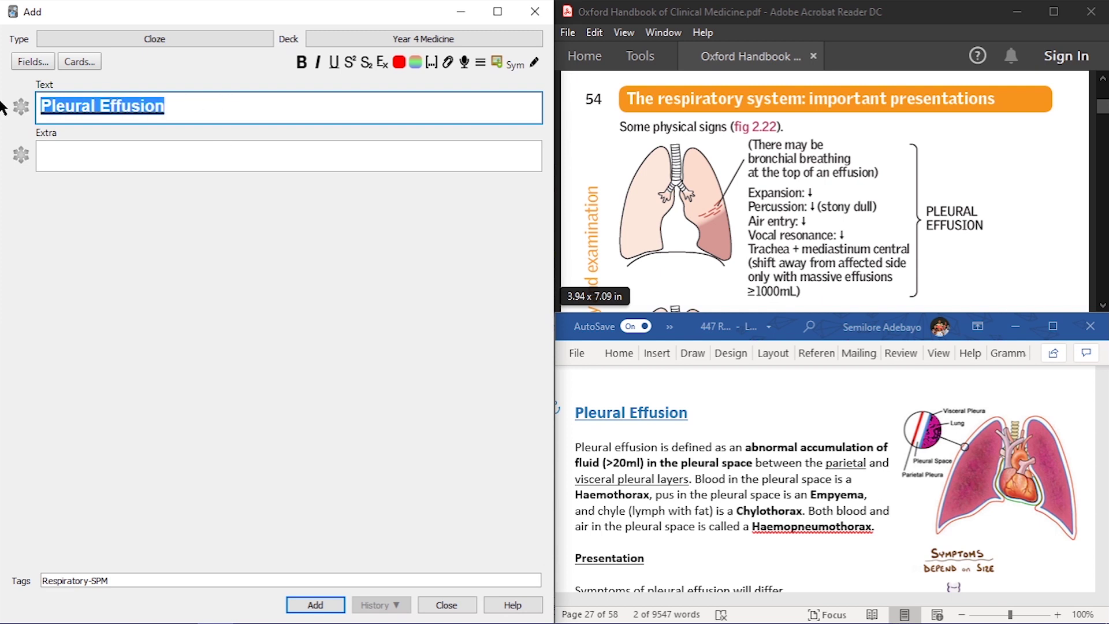
{"action": "left_click", "coordinate": [417, 63]}
{"action": "left_click", "coordinate": [363, 190]}
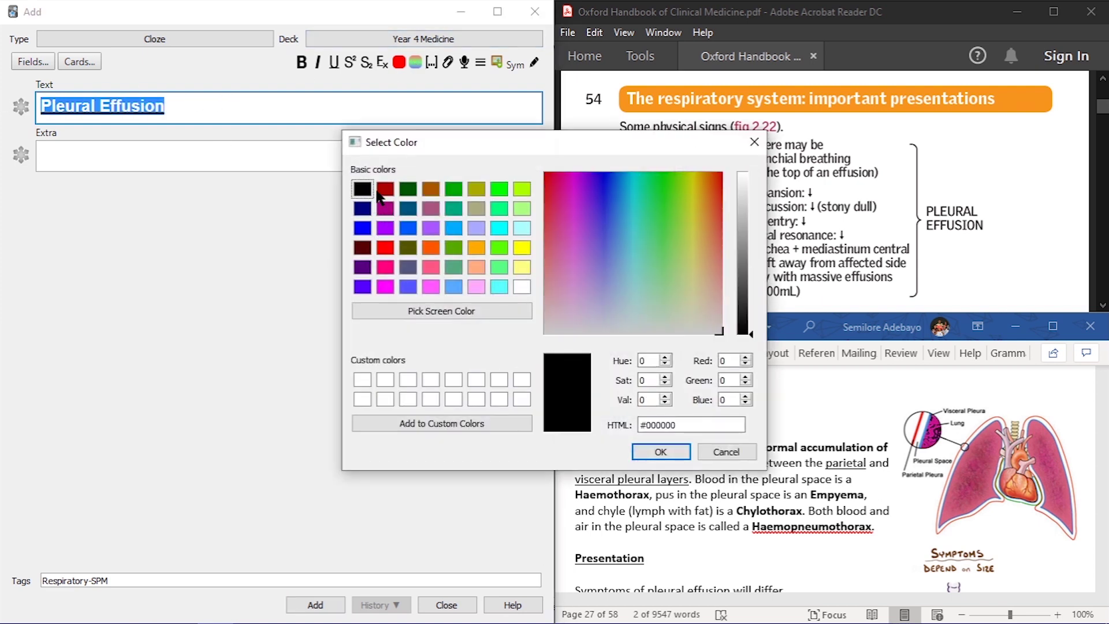
{"action": "left_click", "coordinate": [660, 451]}
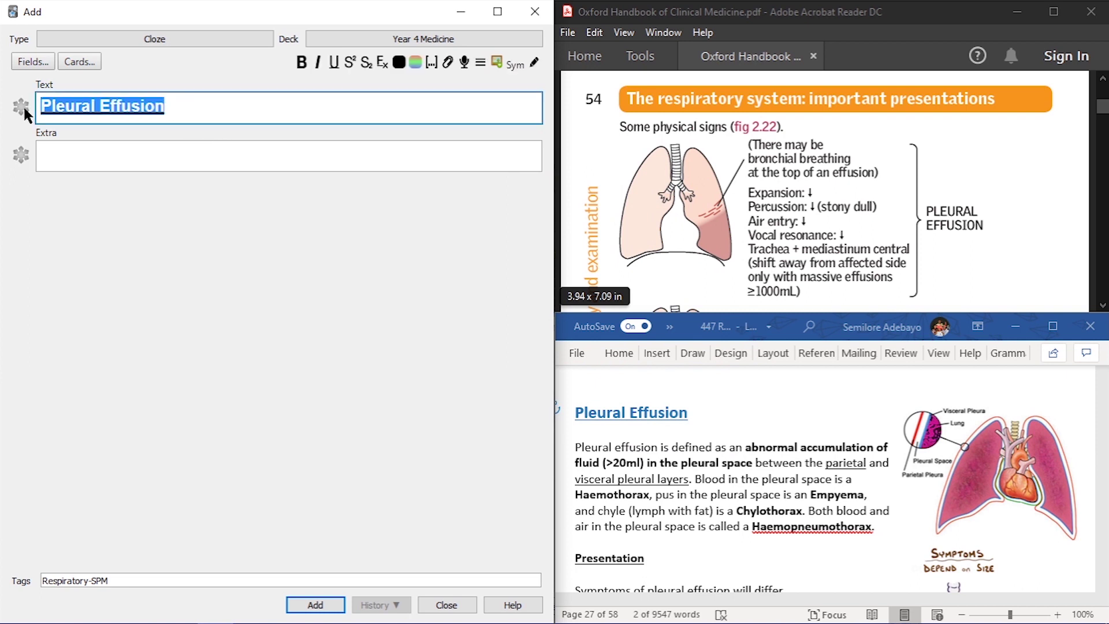
{"action": "key", "text": "ctrl+b"}
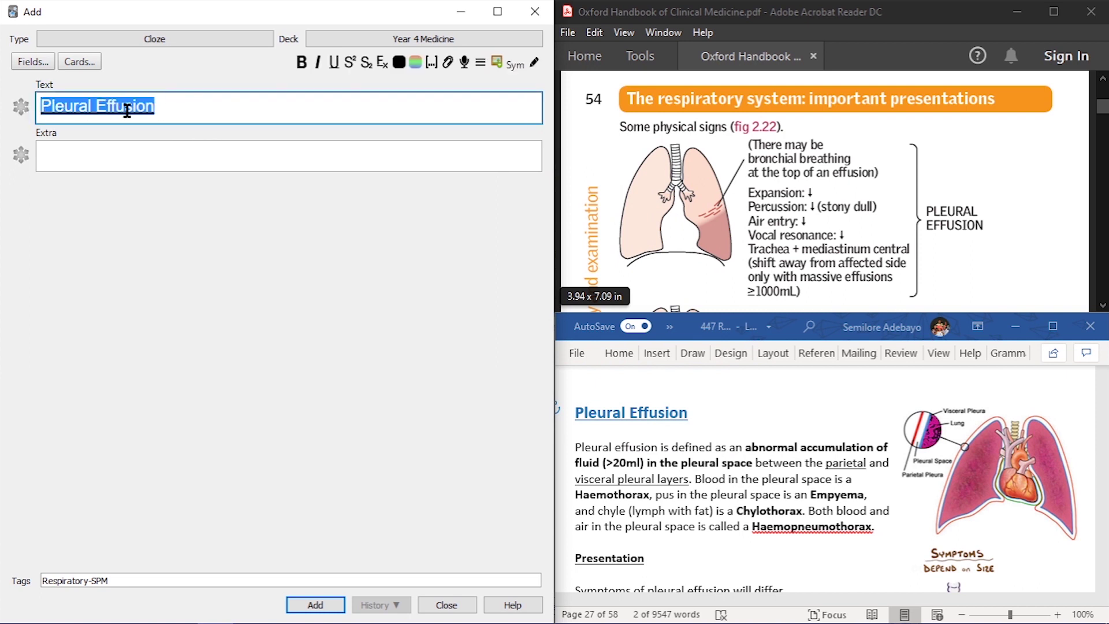
Step: Add a new line below the heading and select Word's definition sentence
{"action": "left_click", "coordinate": [169, 110]}
{"action": "key", "text": "Return"}
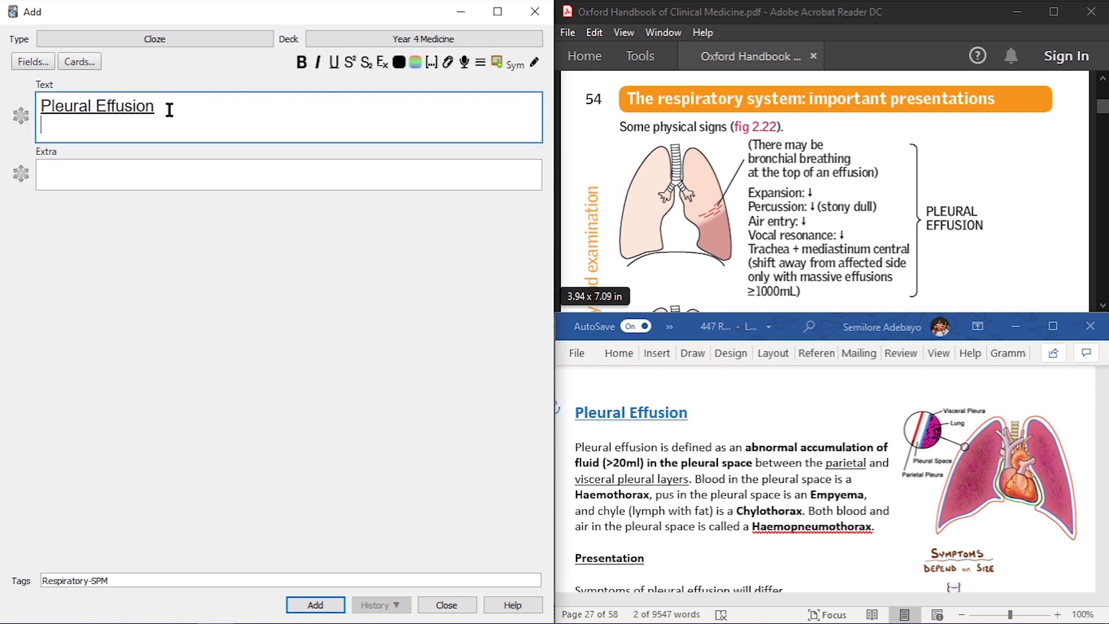
{"action": "key", "text": "BackSpace"}
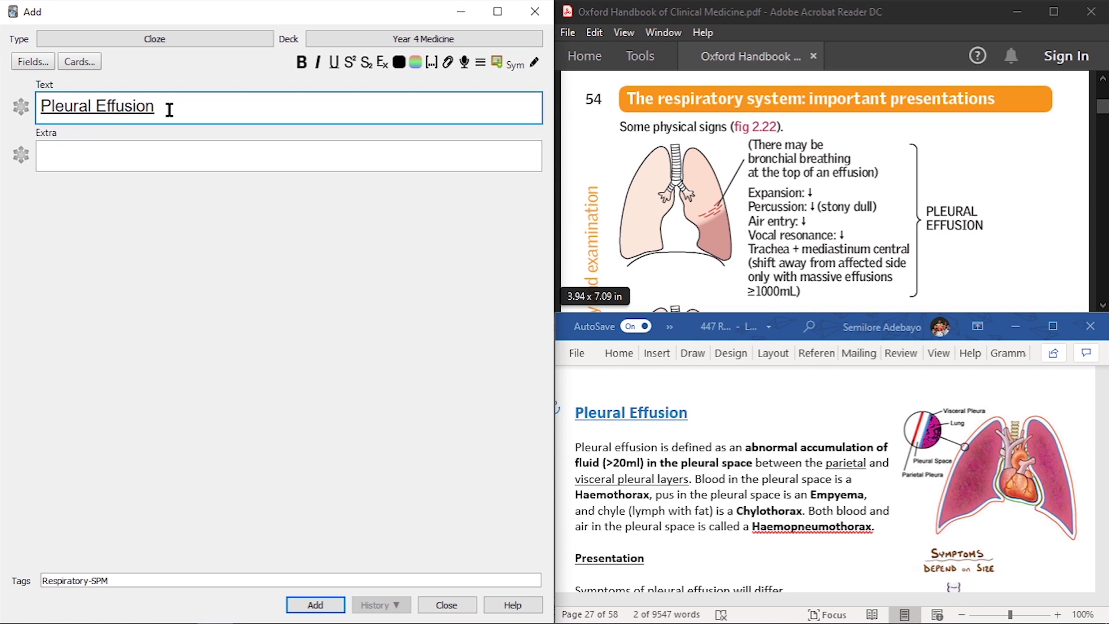
{"action": "key", "text": "Return"}
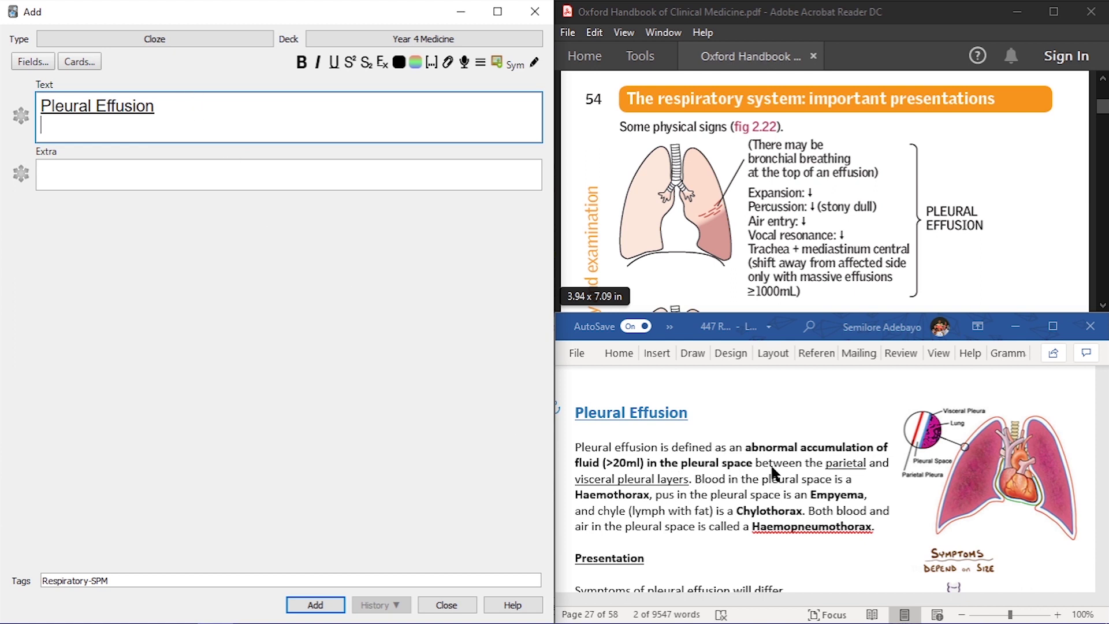
{"action": "left_click", "coordinate": [692, 481]}
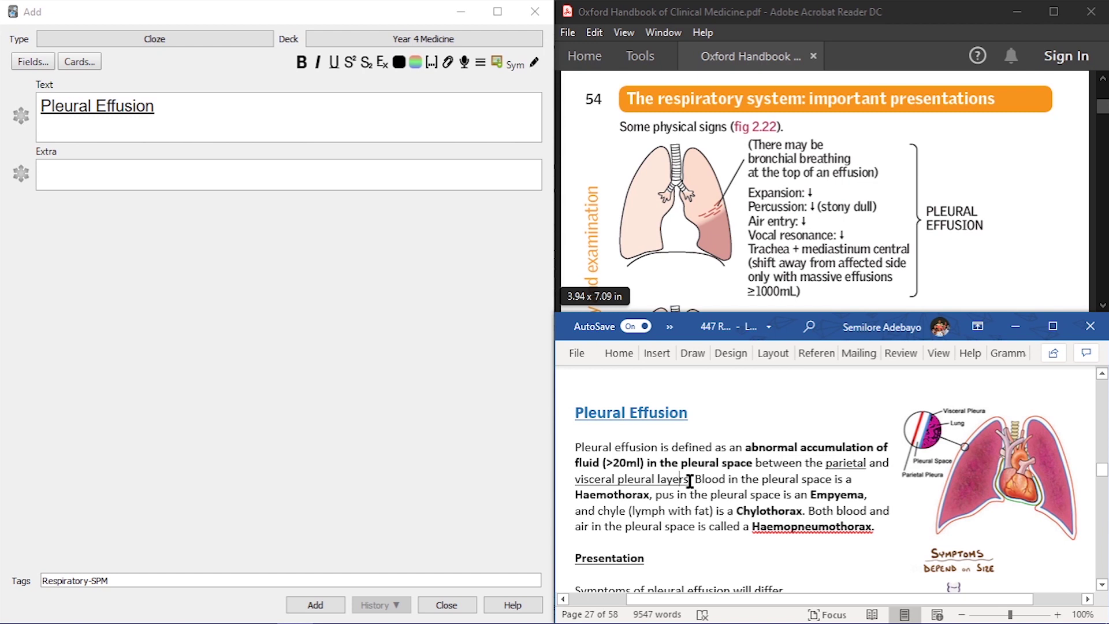
{"action": "left_click_drag", "start_coordinate": [688, 481], "coordinate": [566, 436]}
Step: Paste the definition under the heading, replacing 'Pleural effusion is' with a capital 'D'
{"action": "key", "text": "ctrl+c"}
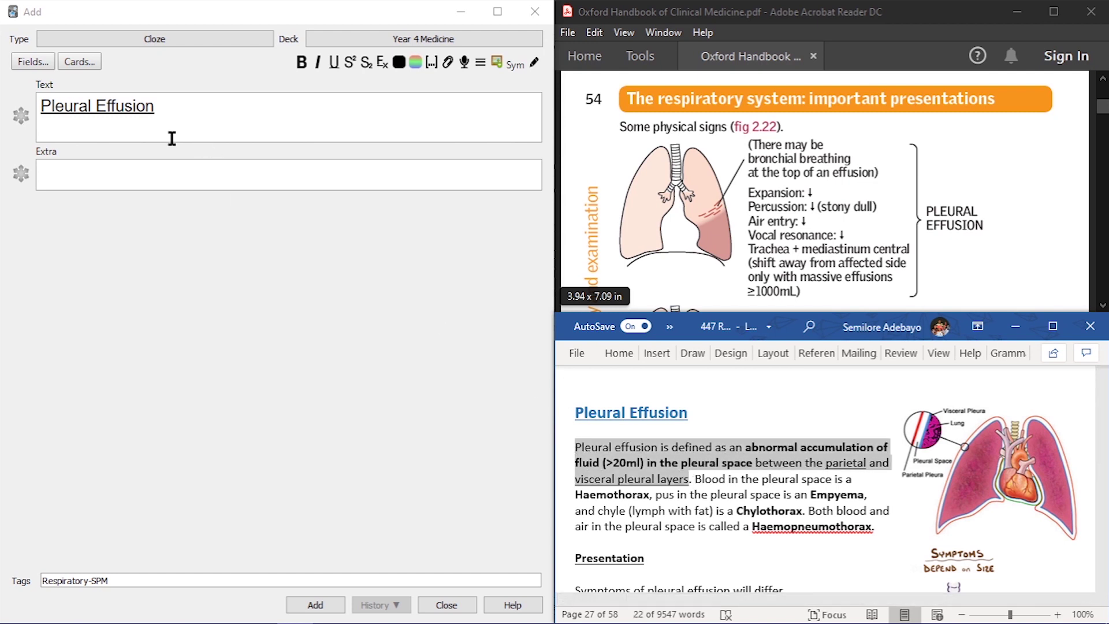
{"action": "left_click", "coordinate": [131, 131]}
{"action": "key", "text": "ctrl+v"}
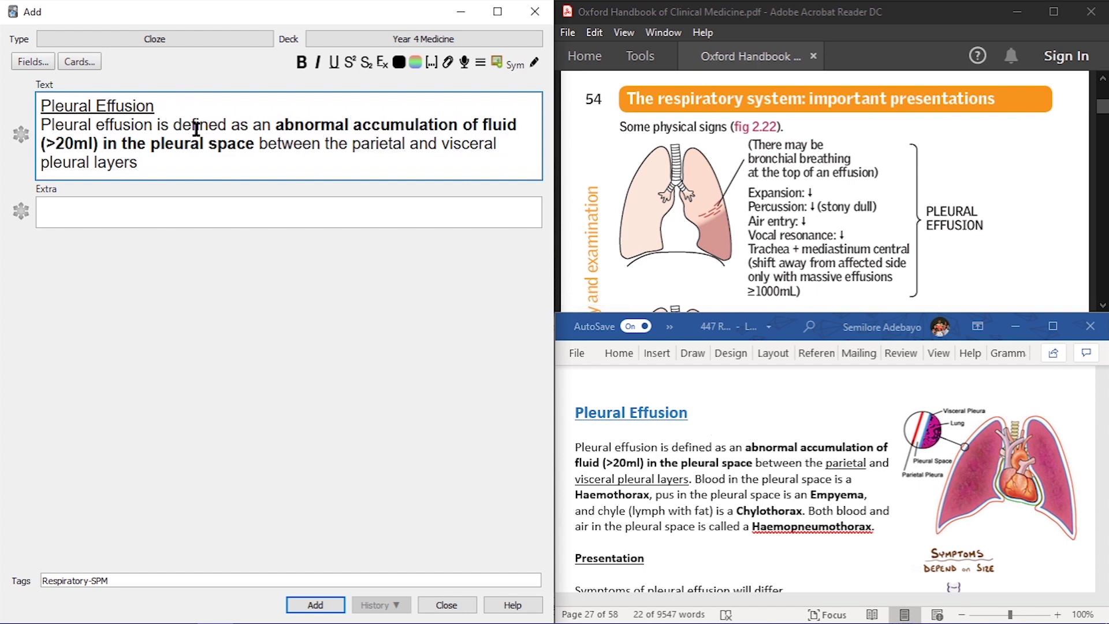
{"action": "double_click", "coordinate": [162, 125]}
{"action": "left_click", "coordinate": [37, 126], "text": "shift"}
{"action": "key", "text": "Delete"}
{"action": "key", "text": "Delete"}
{"action": "key", "text": "Delete"}
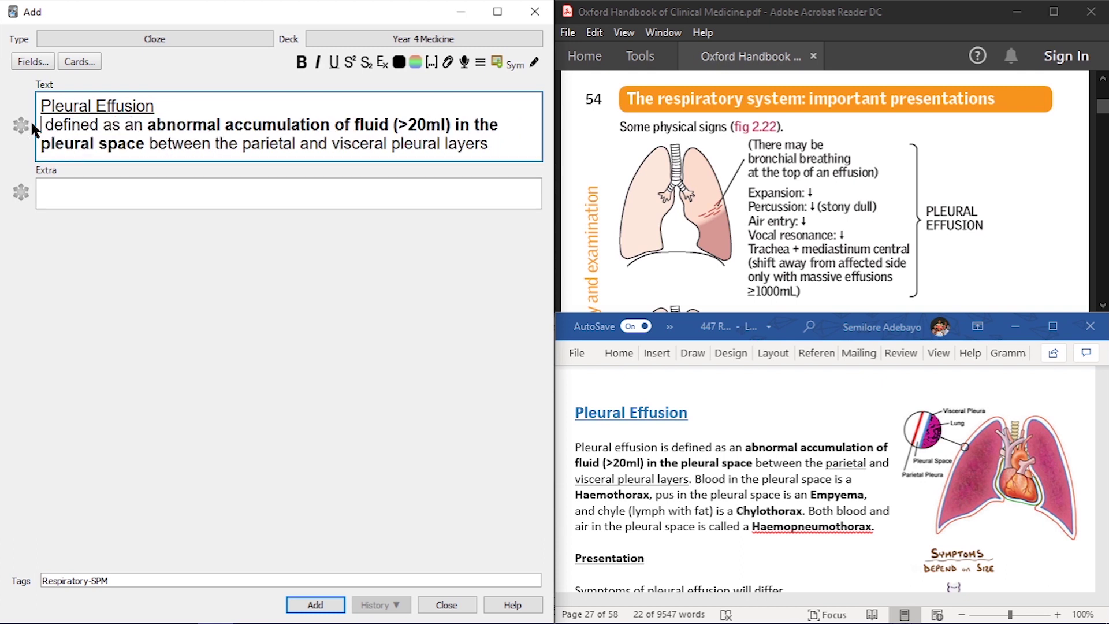
{"action": "type", "text": "D"}
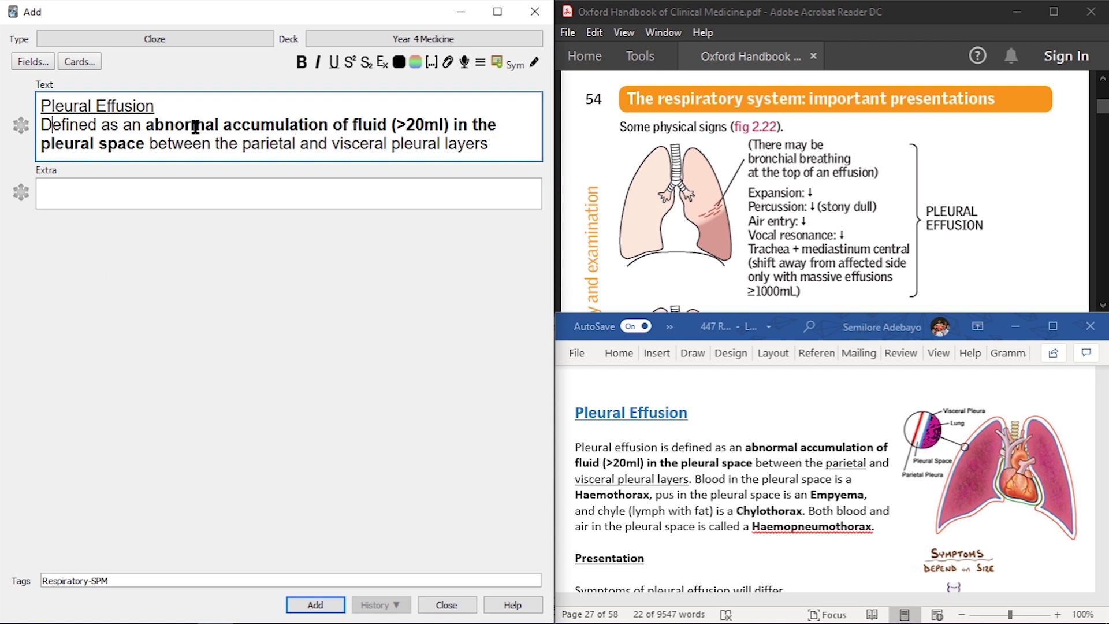
Step: Make 'abnormal' and 'accumulation' cloze deletions, both numbered c1
{"action": "double_click", "coordinate": [174, 126]}
{"action": "key", "text": "ctrl+shift+c"}
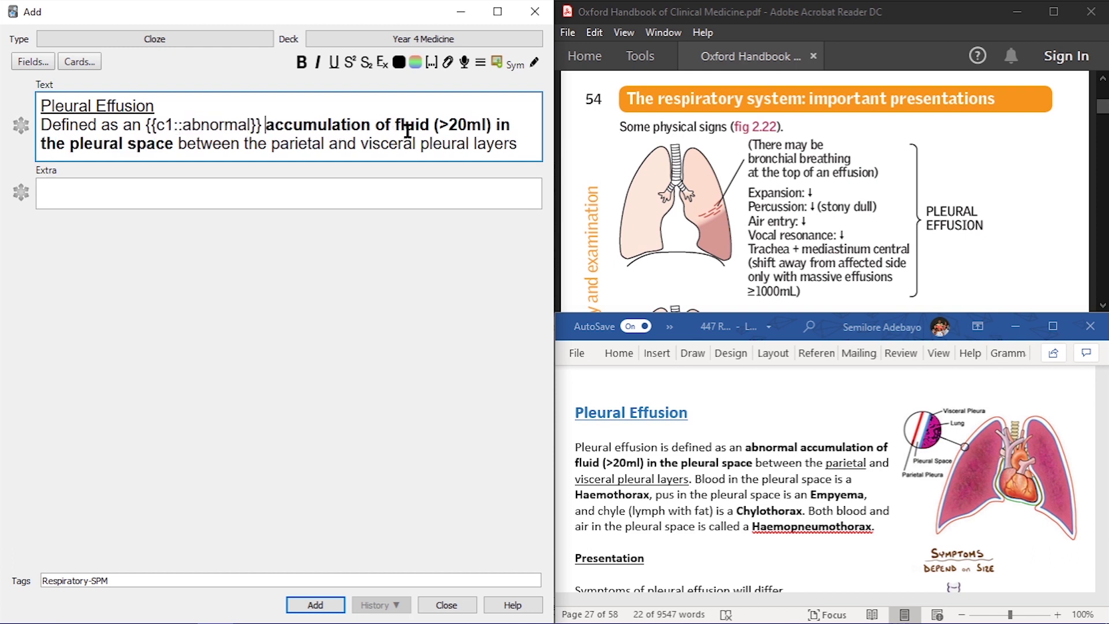
{"action": "double_click", "coordinate": [308, 126]}
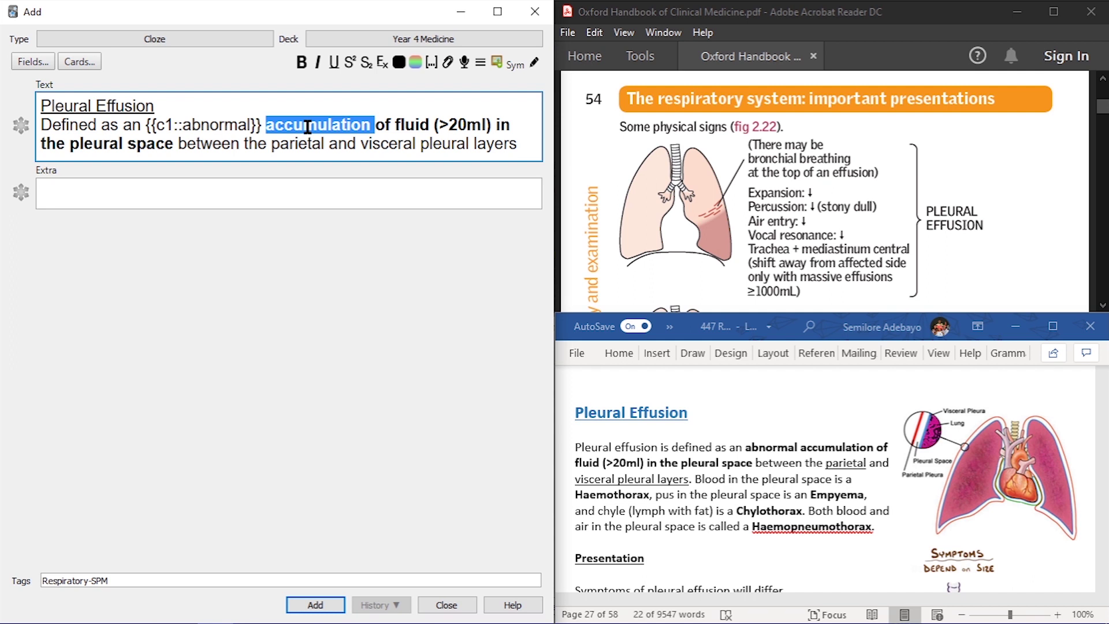
{"action": "key", "text": "ctrl+shift+c"}
{"action": "left_click", "coordinate": [295, 126]}
{"action": "key", "text": "BackSpace"}
{"action": "type", "text": "1::"}
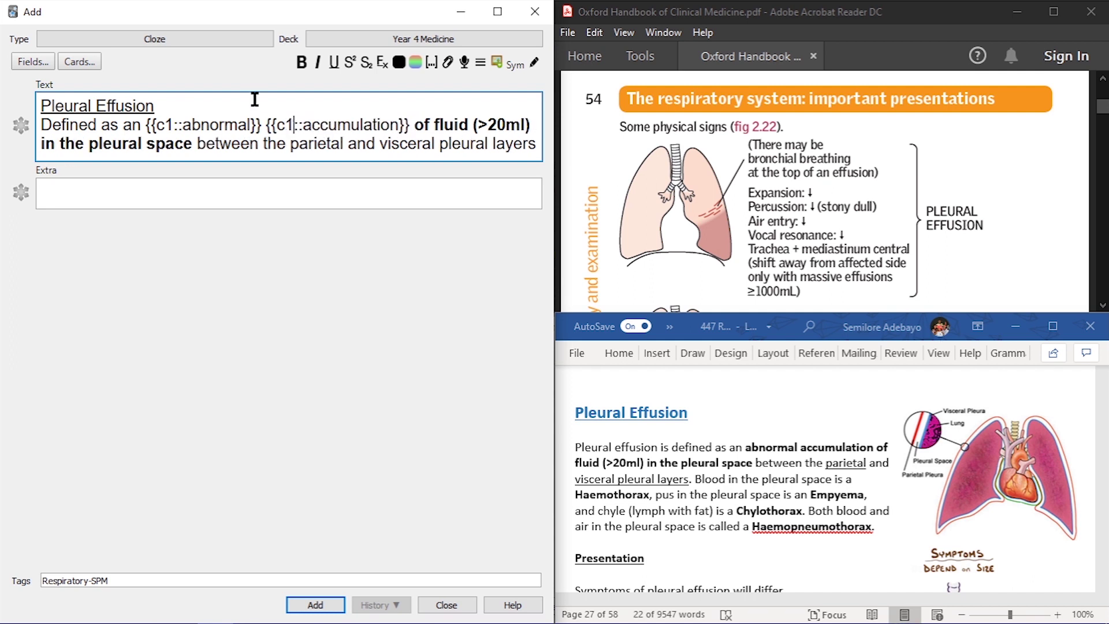
Step: Make 'fluid' a c1 cloze deletion and select the (>20ml) volume
{"action": "left_click", "coordinate": [441, 125]}
{"action": "double_click", "coordinate": [448, 126]}
{"action": "key", "text": "ctrl+shift+c"}
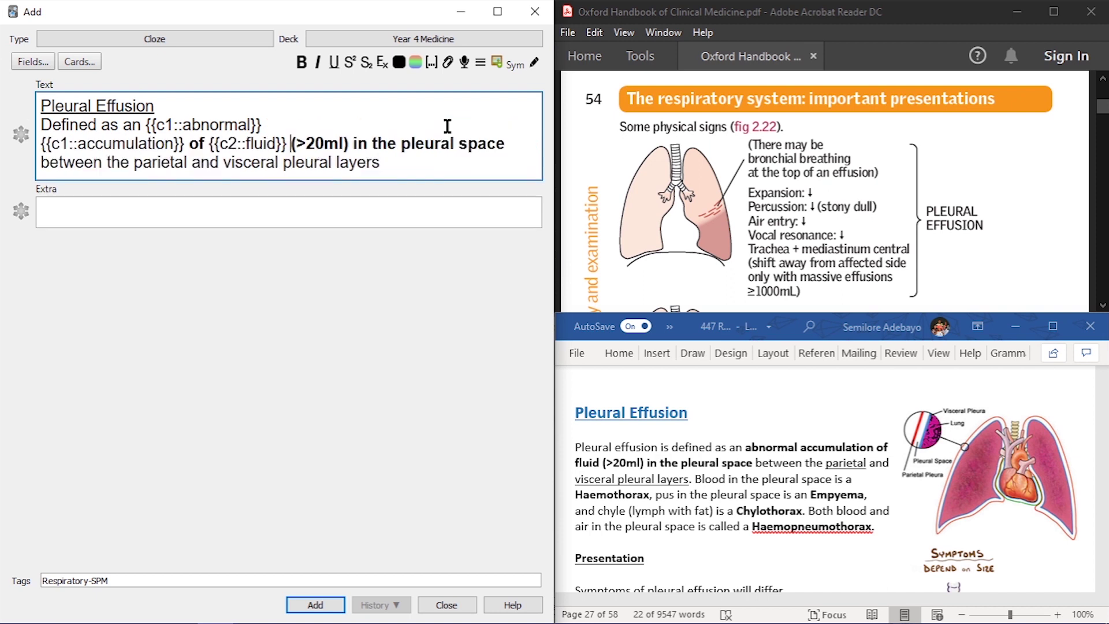
{"action": "left_click", "coordinate": [234, 144]}
{"action": "key", "text": "BackSpace"}
{"action": "type", "text": "1"}
{"action": "left_click_drag", "start_coordinate": [292, 144], "coordinate": [349, 144]}
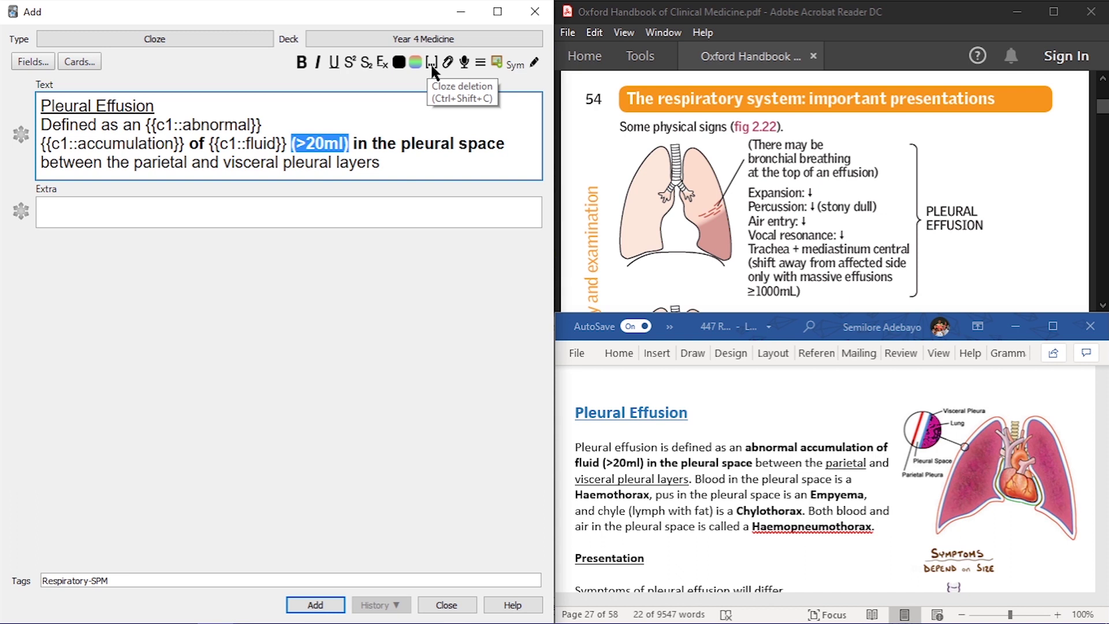
Step: Turn (>20ml) into a c1 cloze deletion and unbold the words 'in the'
{"action": "left_click", "coordinate": [433, 68]}
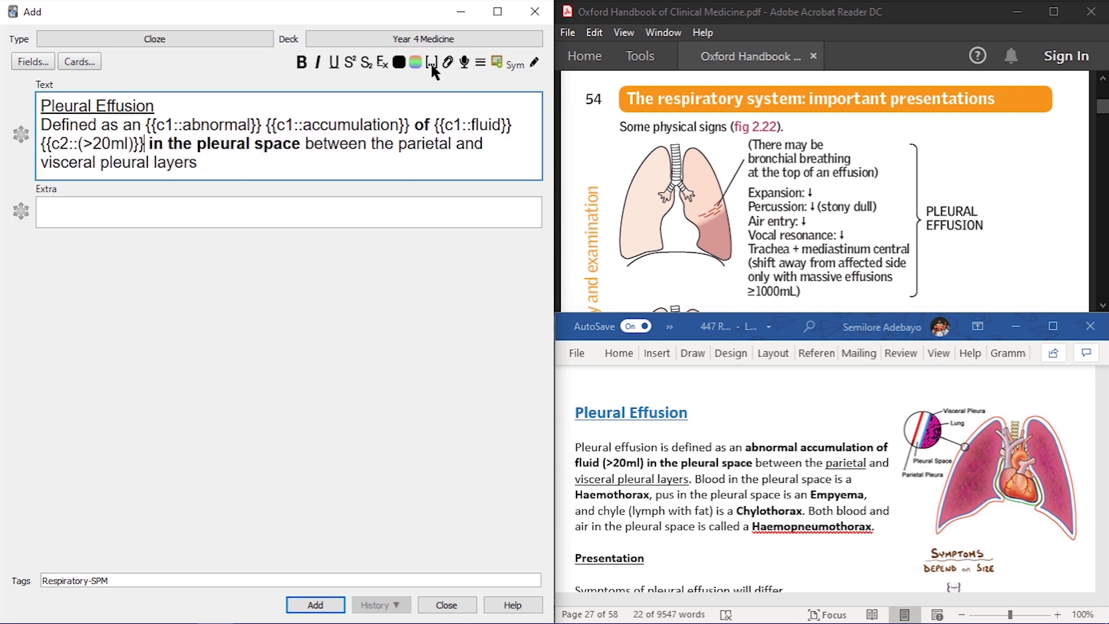
{"action": "left_click", "coordinate": [70, 145]}
{"action": "key", "text": "BackSpace"}
{"action": "type", "text": "1"}
{"action": "left_click_drag", "start_coordinate": [193, 144], "coordinate": [149, 145]}
{"action": "key", "text": "ctrl+b"}
{"action": "left_click", "coordinate": [398, 170]}
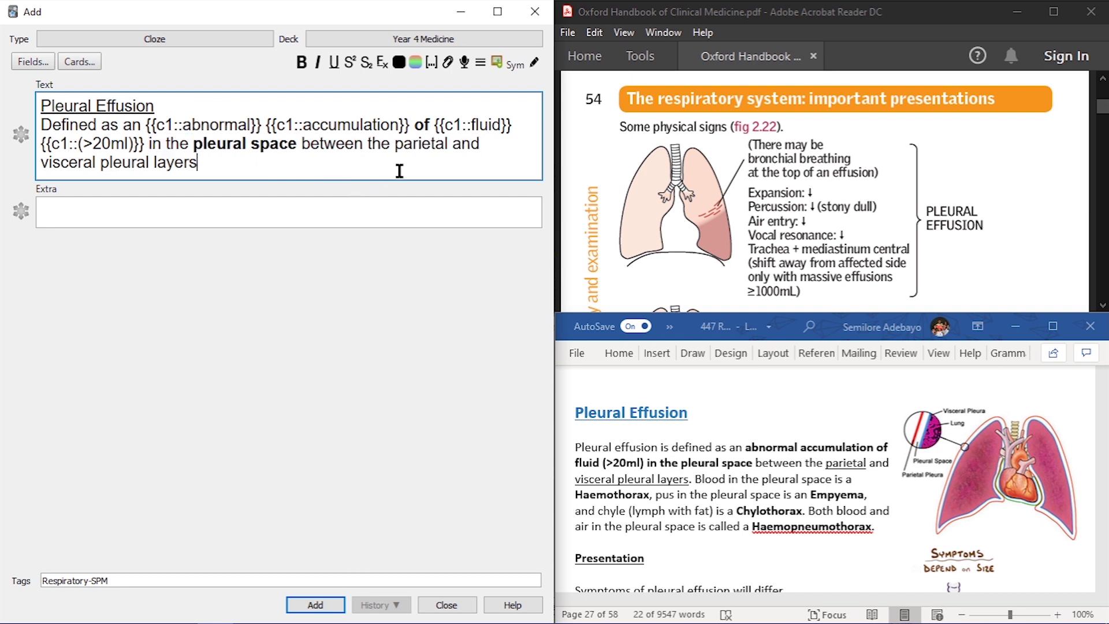
Step: Make 'parietal' and 'visceral' cloze deletions, renumbering them to c1
{"action": "double_click", "coordinate": [411, 145]}
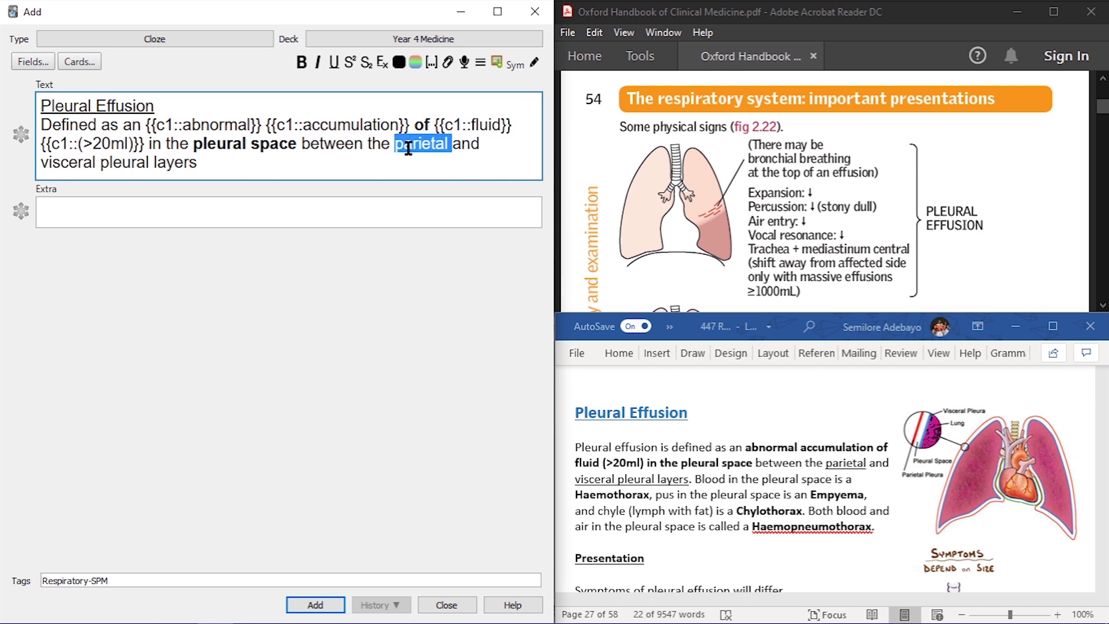
{"action": "key", "text": "ctrl+shift+c"}
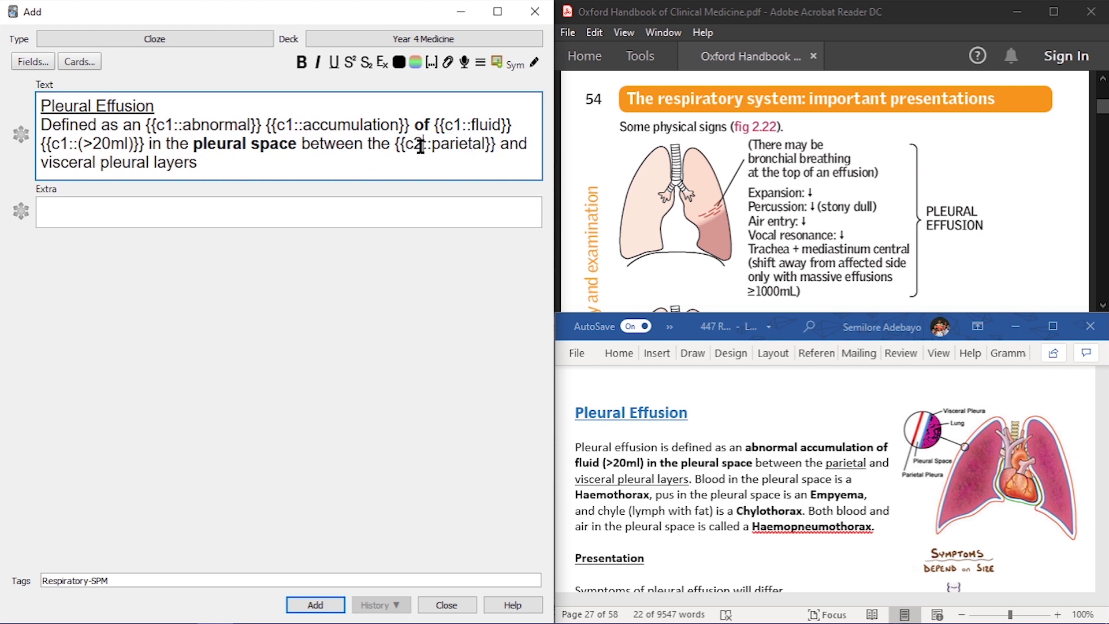
{"action": "key", "text": "ctrl+z"}
{"action": "key", "text": "ctrl+shift+alt+c"}
{"action": "left_click_drag", "start_coordinate": [191, 163], "coordinate": [76, 154]}
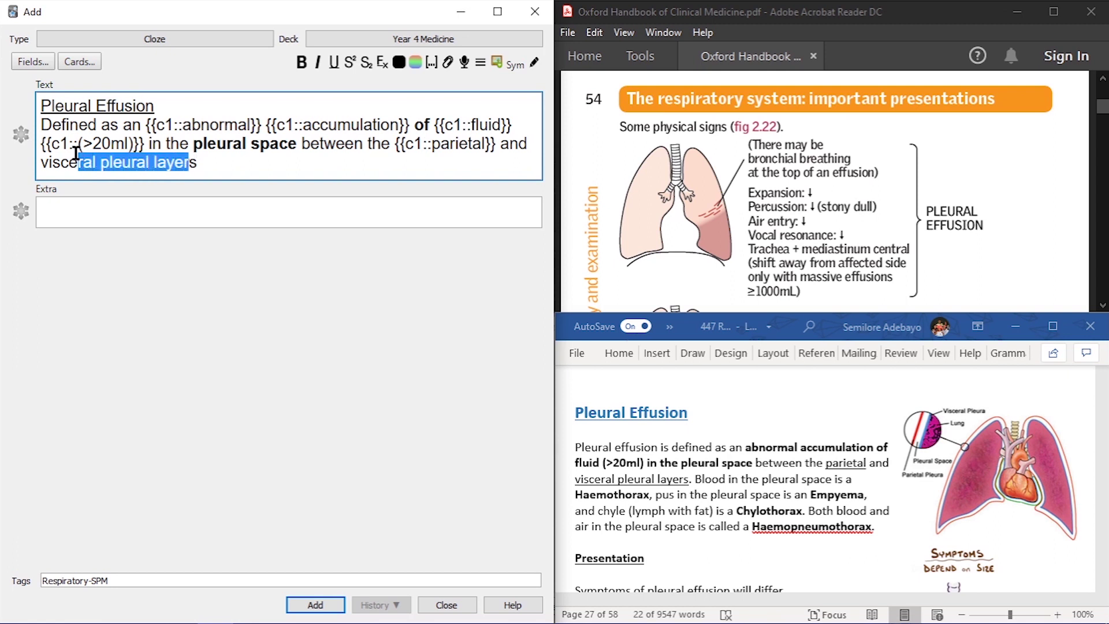
{"action": "left_click", "coordinate": [173, 176]}
{"action": "double_click", "coordinate": [79, 165]}
{"action": "key", "text": "ctrl+shift+c"}
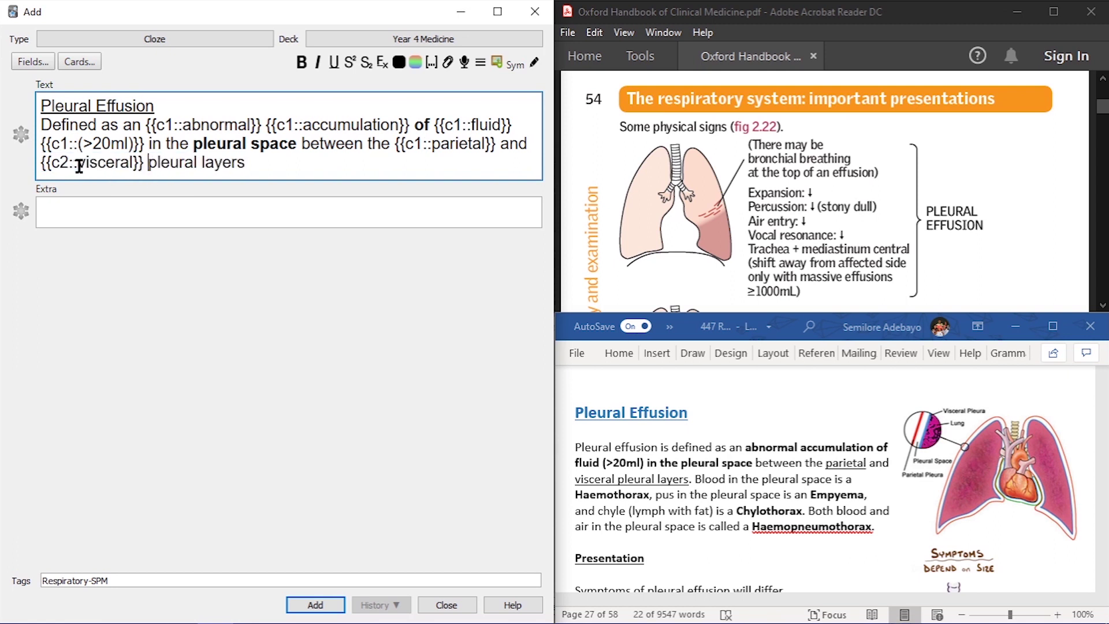
{"action": "left_click", "coordinate": [70, 162]}
{"action": "key", "text": "BackSpace"}
Step: Finish visceral's c1 number and paste the lungs picture from Word into Extra
{"action": "type", "text": "1"}
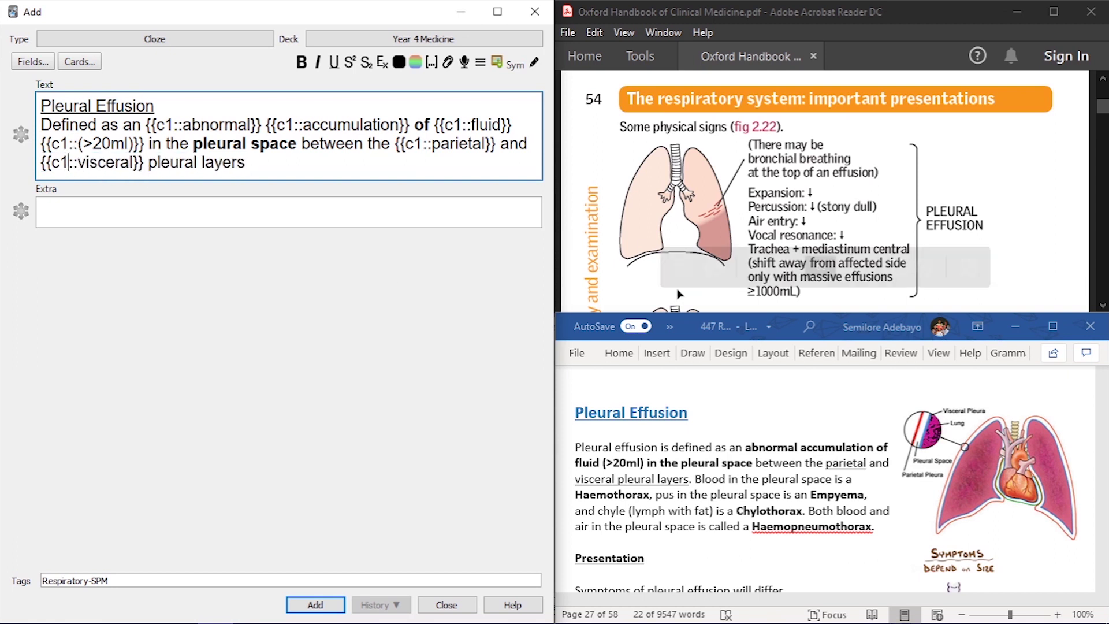
{"action": "left_click", "coordinate": [969, 435]}
{"action": "left_click", "coordinate": [969, 442]}
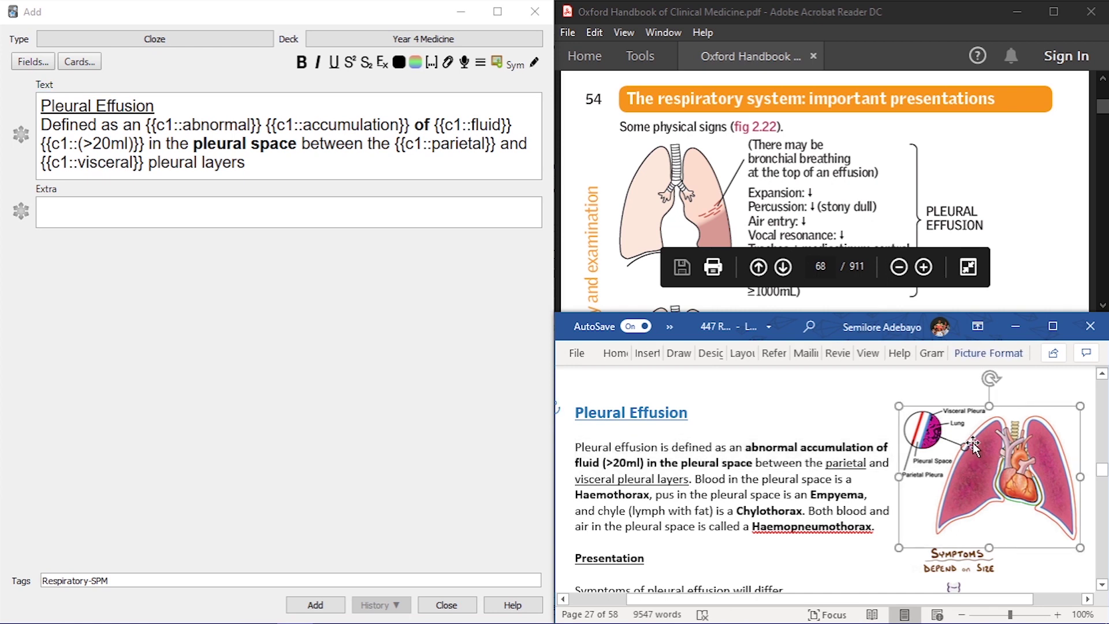
{"action": "key", "text": "ctrl+c"}
{"action": "left_click", "coordinate": [213, 215]}
{"action": "key", "text": "ctrl+v"}
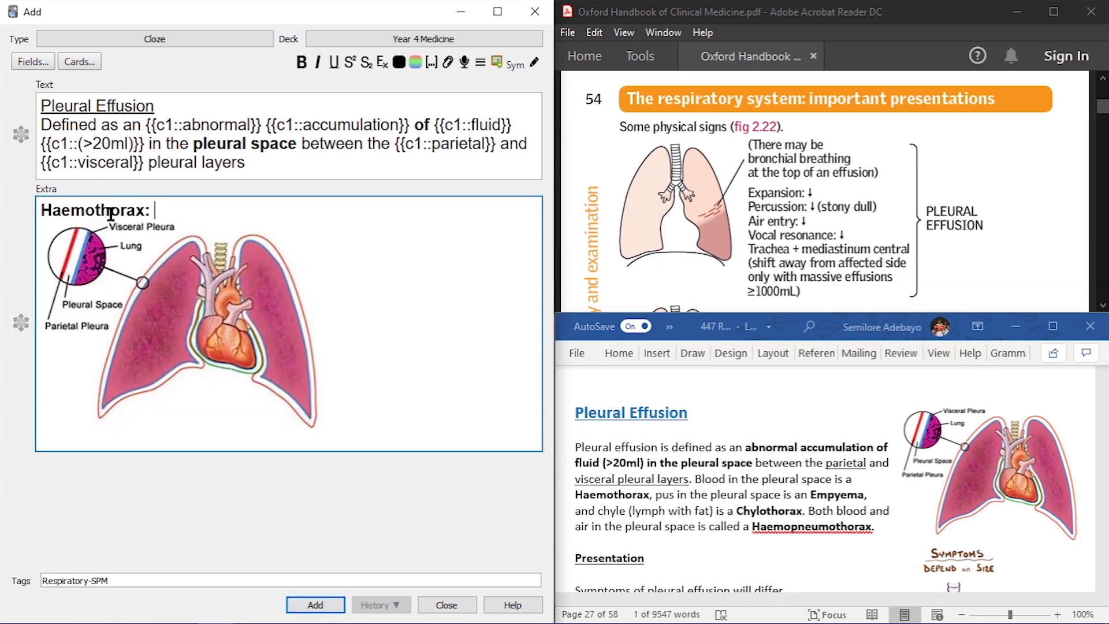
Step: Paste the Haemothorax definition (blood in pleural space) into the Extra field
{"action": "left_click", "coordinate": [698, 479]}
{"action": "left_click_drag", "start_coordinate": [693, 479], "coordinate": [832, 481]}
{"action": "key", "text": "ctrl+c"}
{"action": "left_click", "coordinate": [168, 209]}
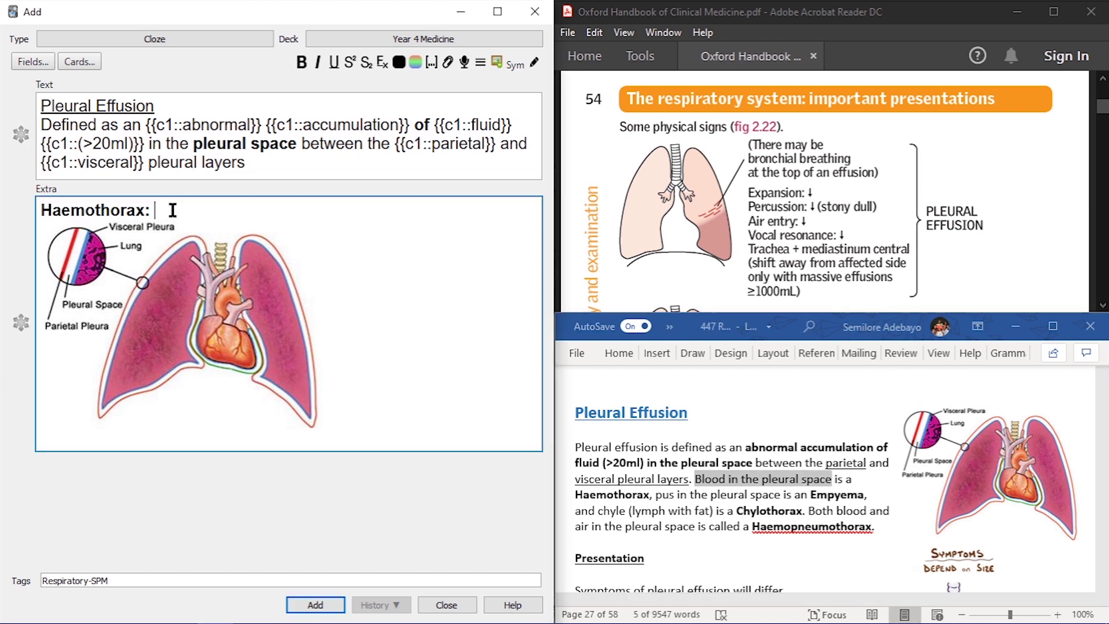
{"action": "key", "text": "ctrl+v"}
{"action": "key", "text": "Return"}
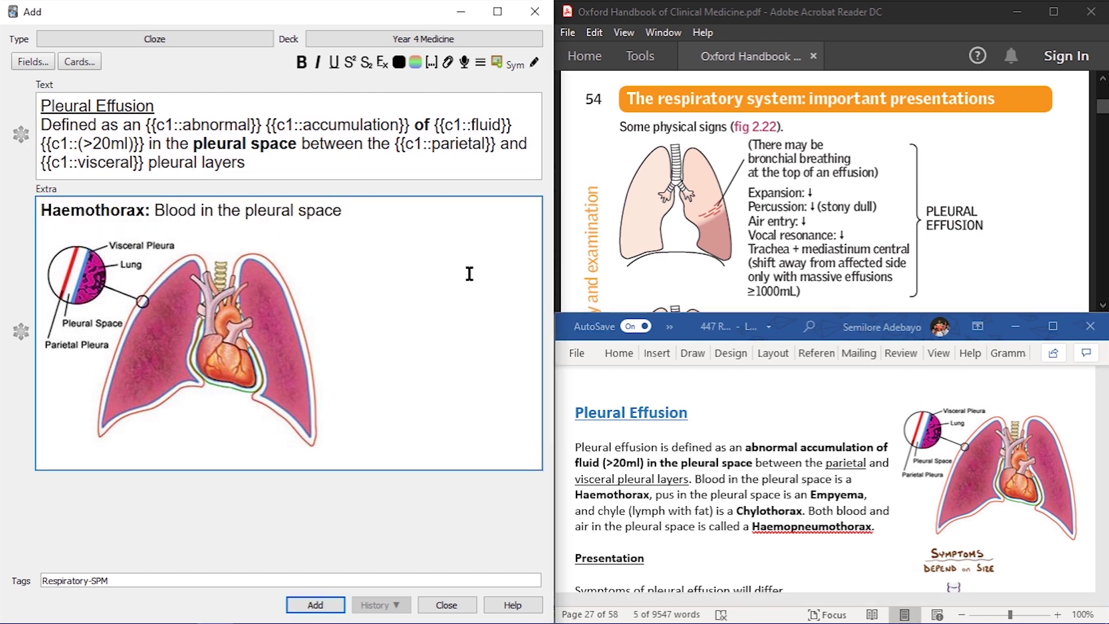
Step: Try pasting Empyema into Extra, undo it, and add the finished card
{"action": "double_click", "coordinate": [837, 495]}
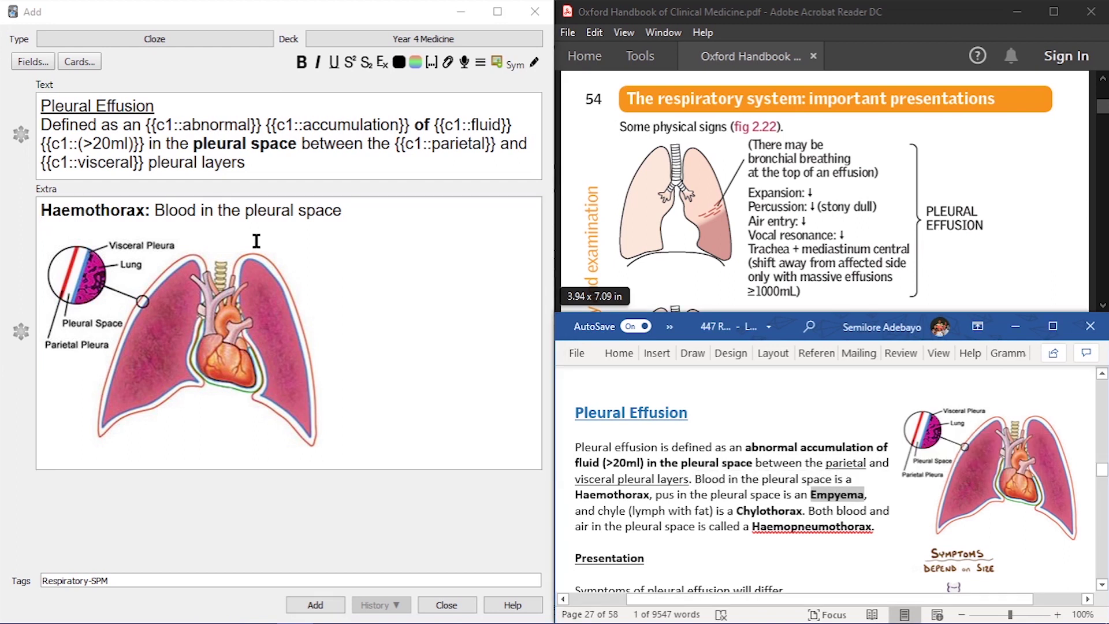
{"action": "key", "text": "ctrl+c"}
{"action": "left_click", "coordinate": [52, 213]}
{"action": "key", "text": "ctrl+v"}
{"action": "key", "text": "ctrl+z"}
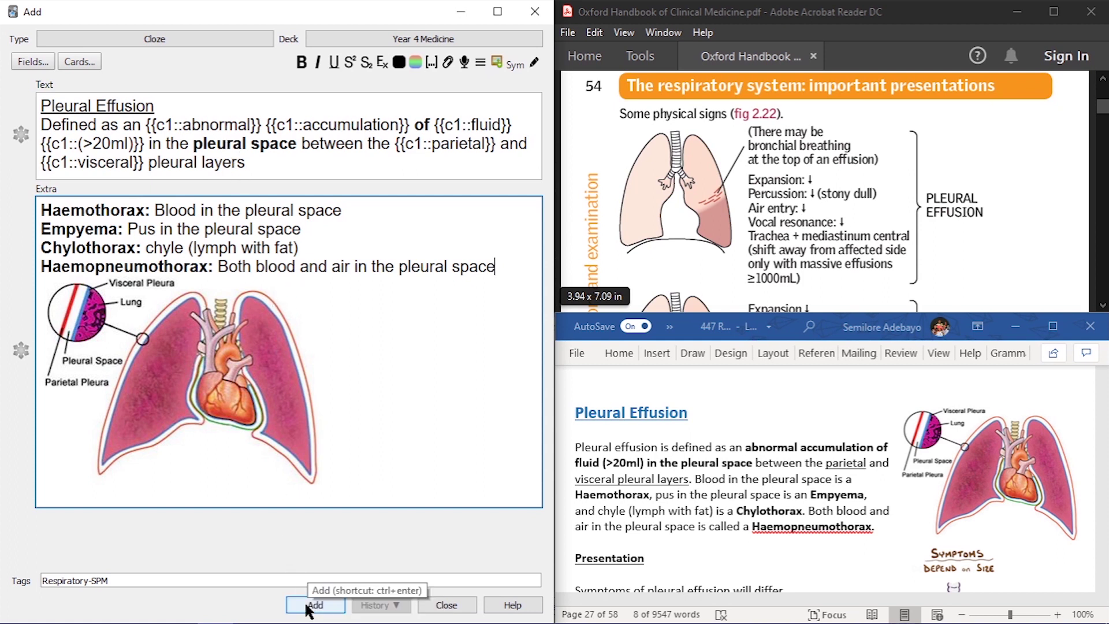
{"action": "left_click", "coordinate": [312, 604]}
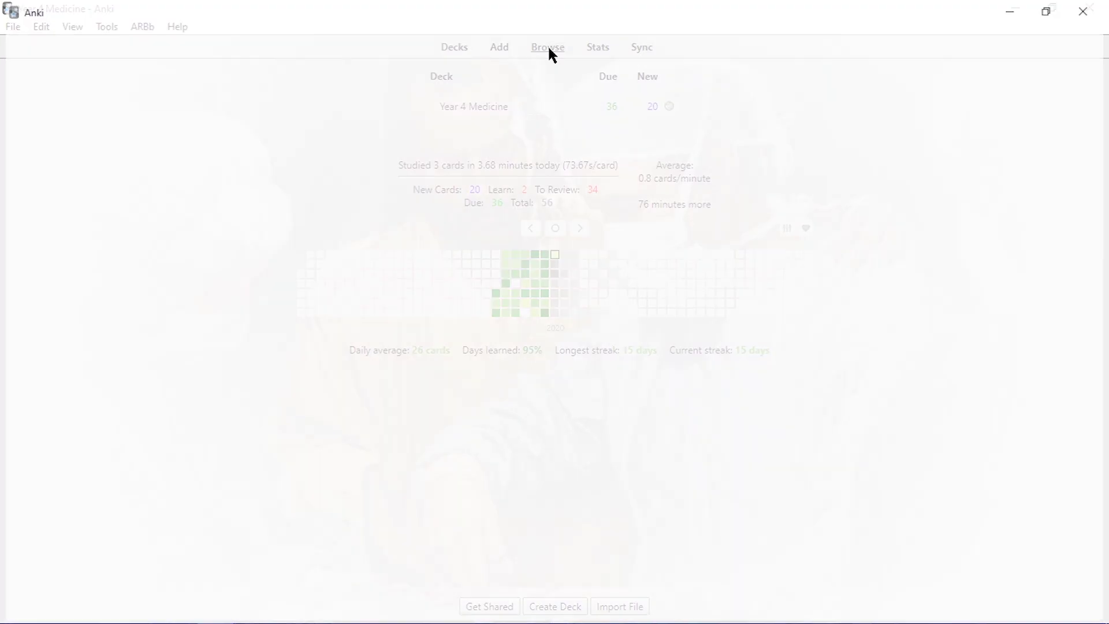
Step: Browse Respiratory-SPM cards, search 'pleural effusion', and select the older Pleural Effusion note
{"action": "left_click", "coordinate": [547, 48]}
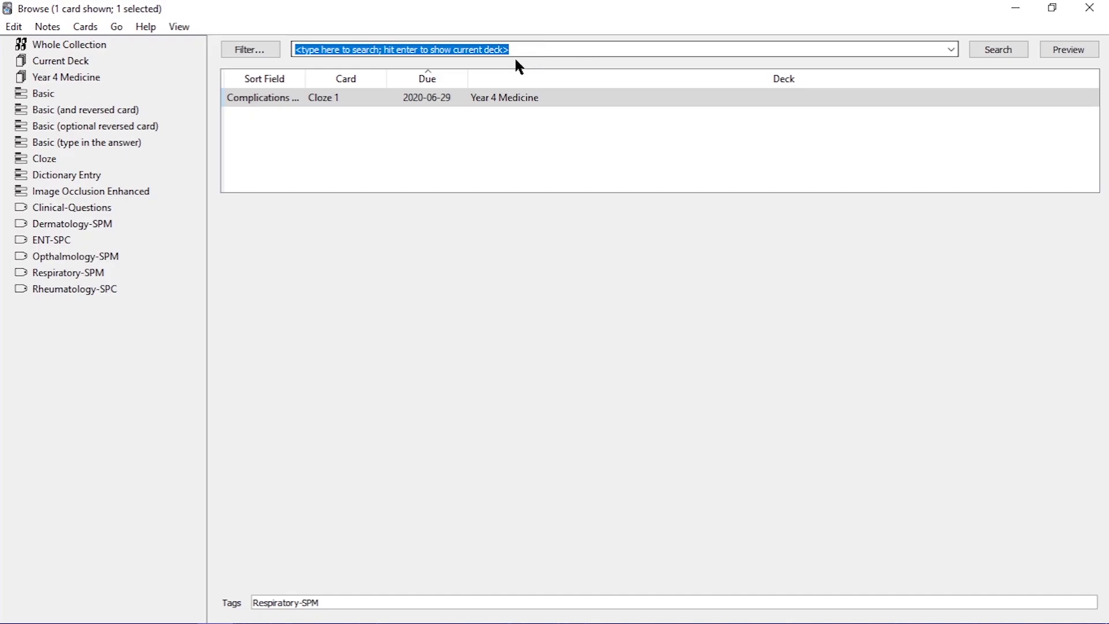
{"action": "left_click", "coordinate": [85, 271]}
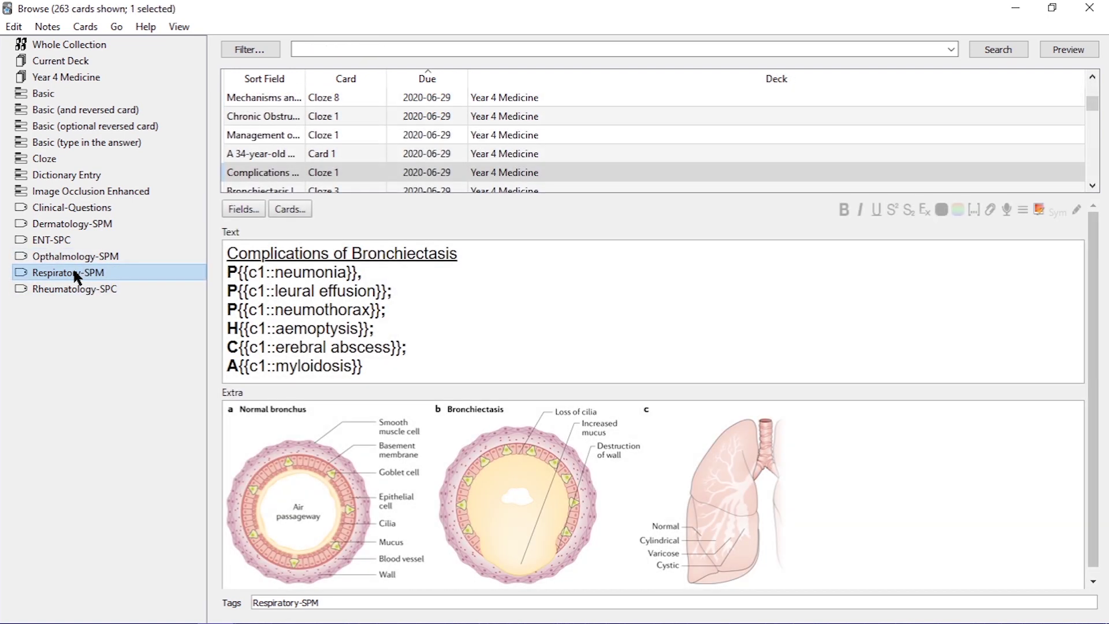
{"action": "left_click", "coordinate": [75, 272]}
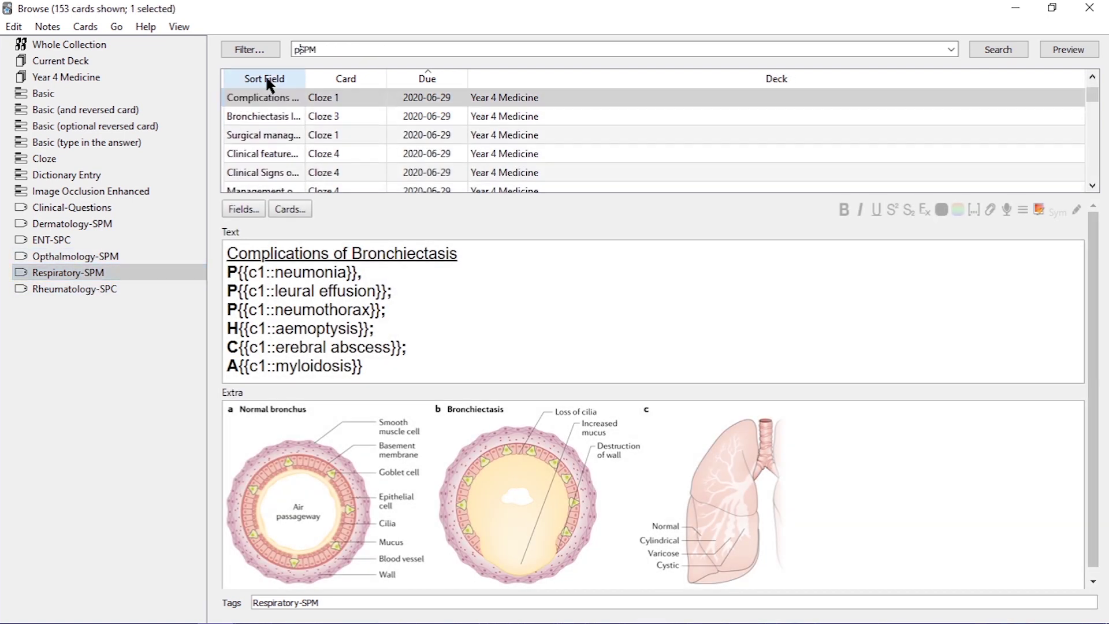
{"action": "type", "text": "leural effusi"}
{"action": "key", "text": "Delete"}
{"action": "key", "text": "Delete"}
{"action": "key", "text": "Delete"}
{"action": "type", "text": "on"}
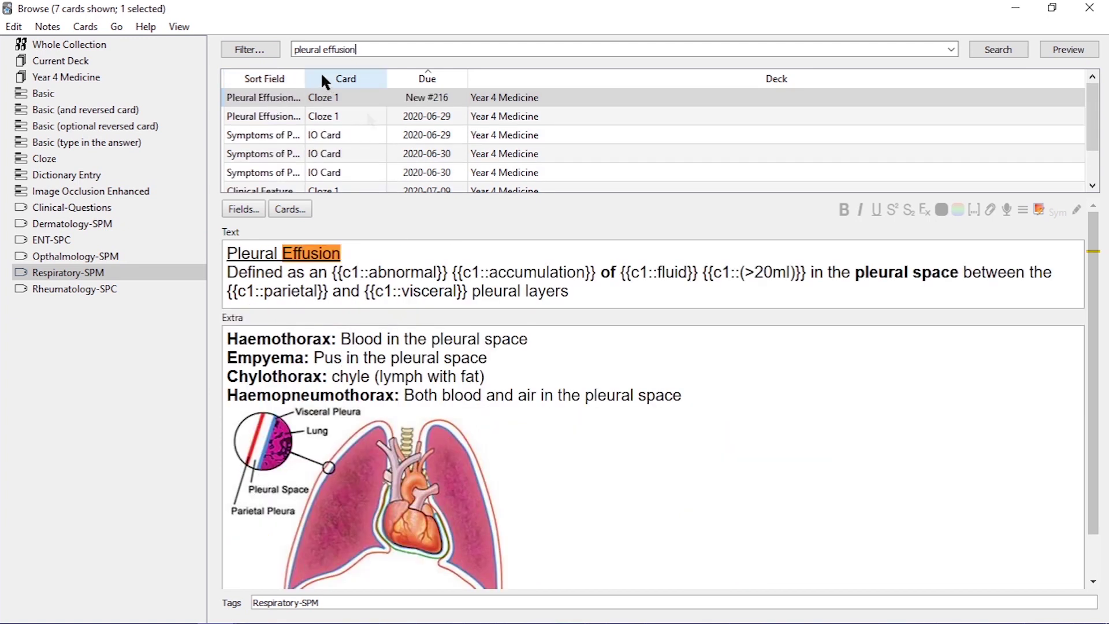
{"action": "left_click", "coordinate": [403, 133]}
{"action": "left_click", "coordinate": [426, 116]}
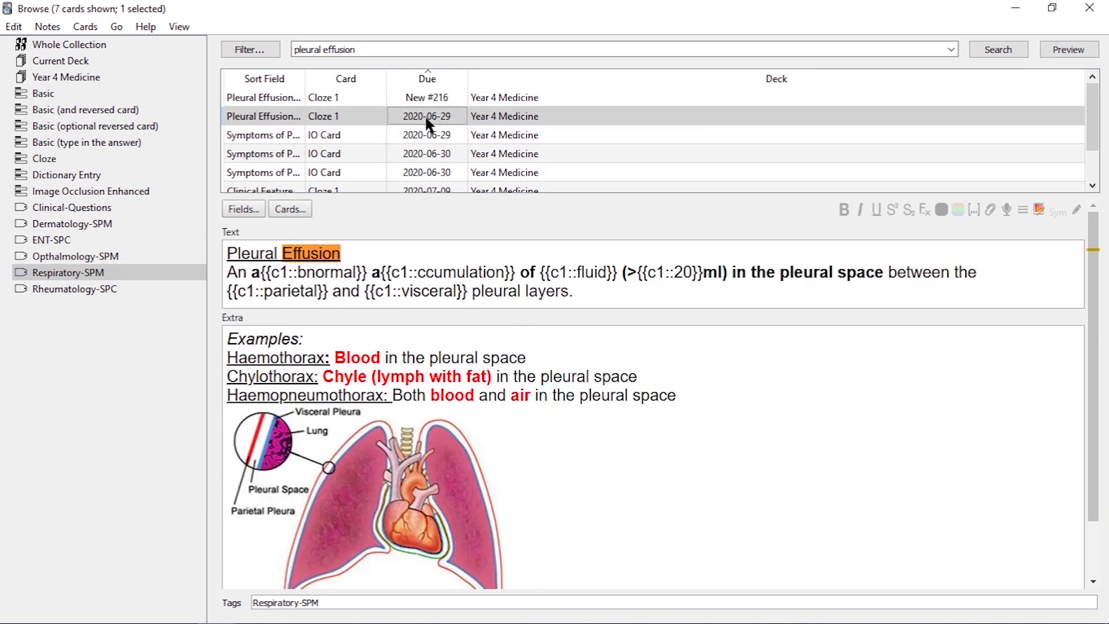
Step: Preview the older card full-screen with answers revealed, then delete the new duplicate note
{"action": "left_click", "coordinate": [1057, 46]}
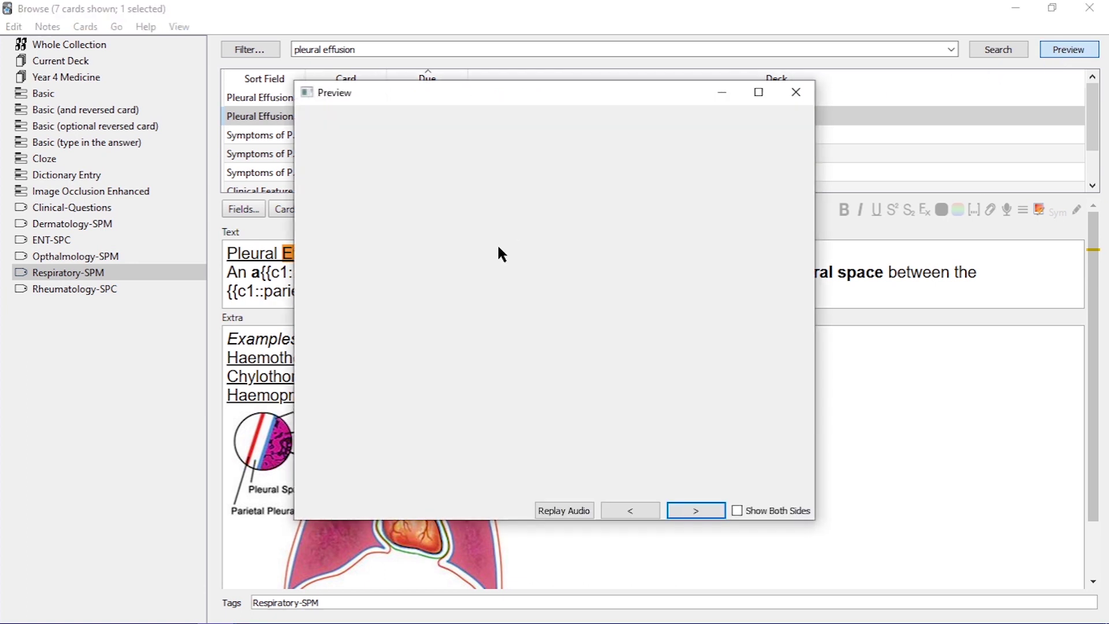
{"action": "left_click", "coordinate": [758, 92]}
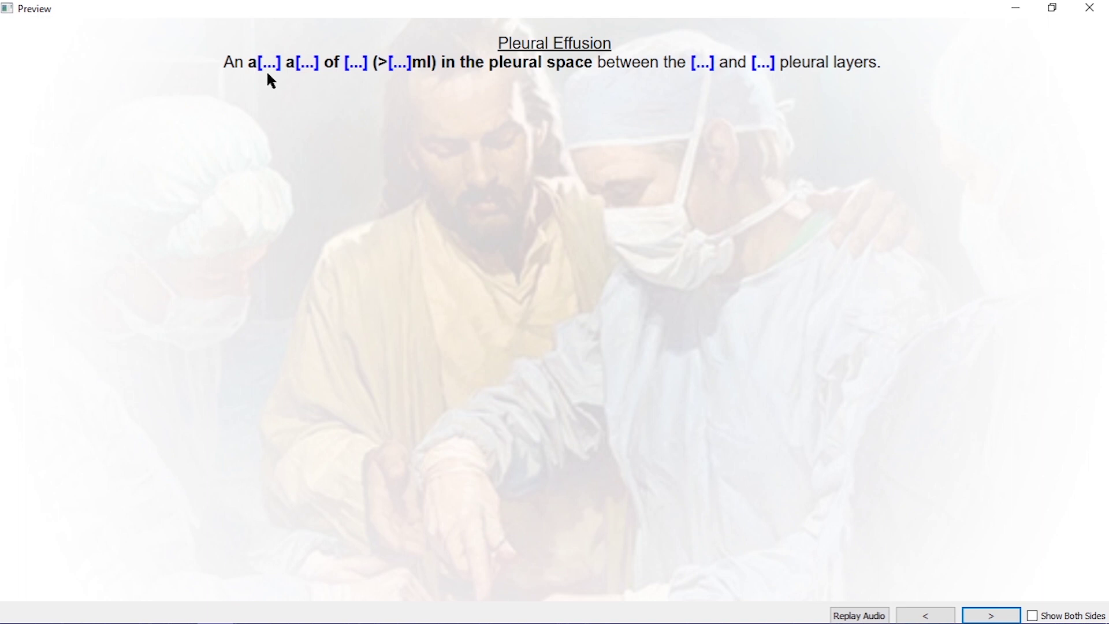
{"action": "left_click", "coordinate": [993, 613]}
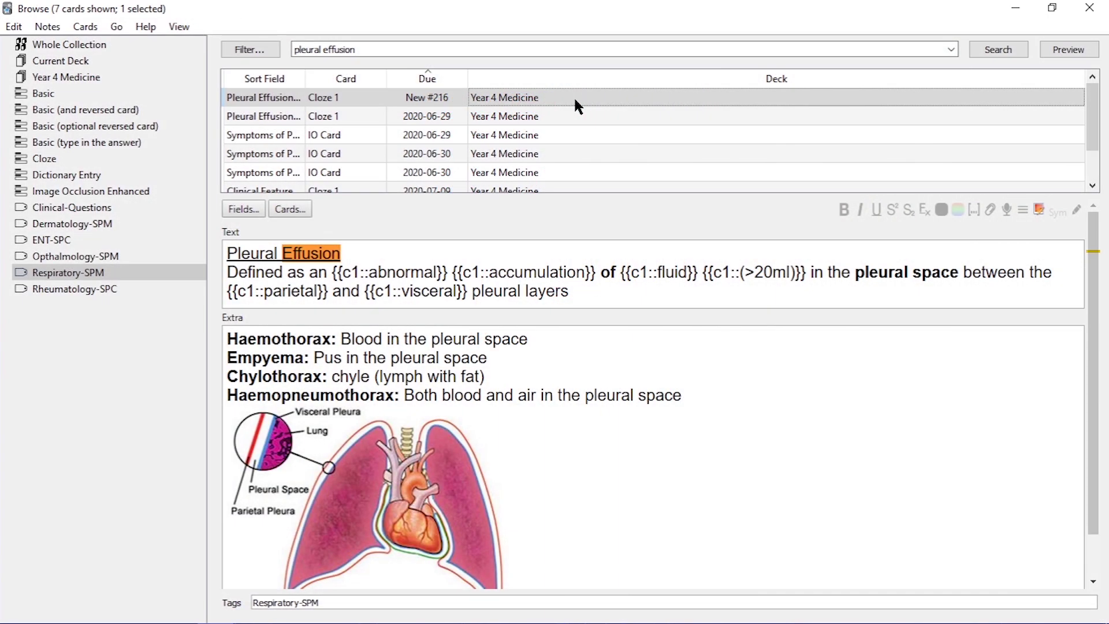
{"action": "right_click", "coordinate": [572, 98]}
{"action": "left_click", "coordinate": [644, 478]}
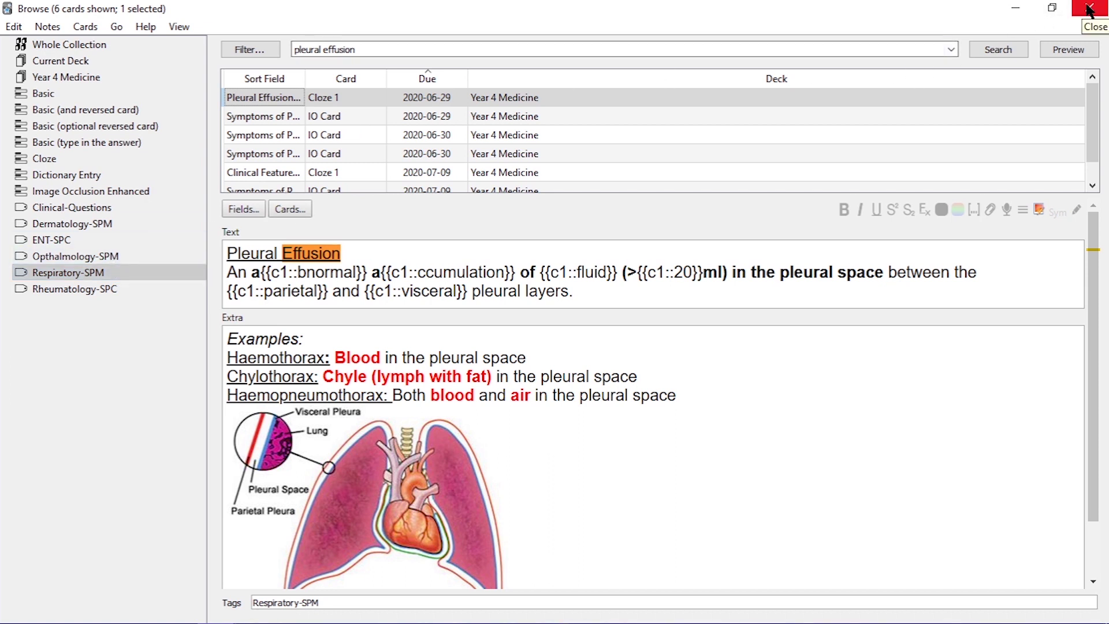
Step: Close the browser, open Tools > Add-ons, and bring up the Install Add-on dialog
{"action": "left_click", "coordinate": [1089, 10]}
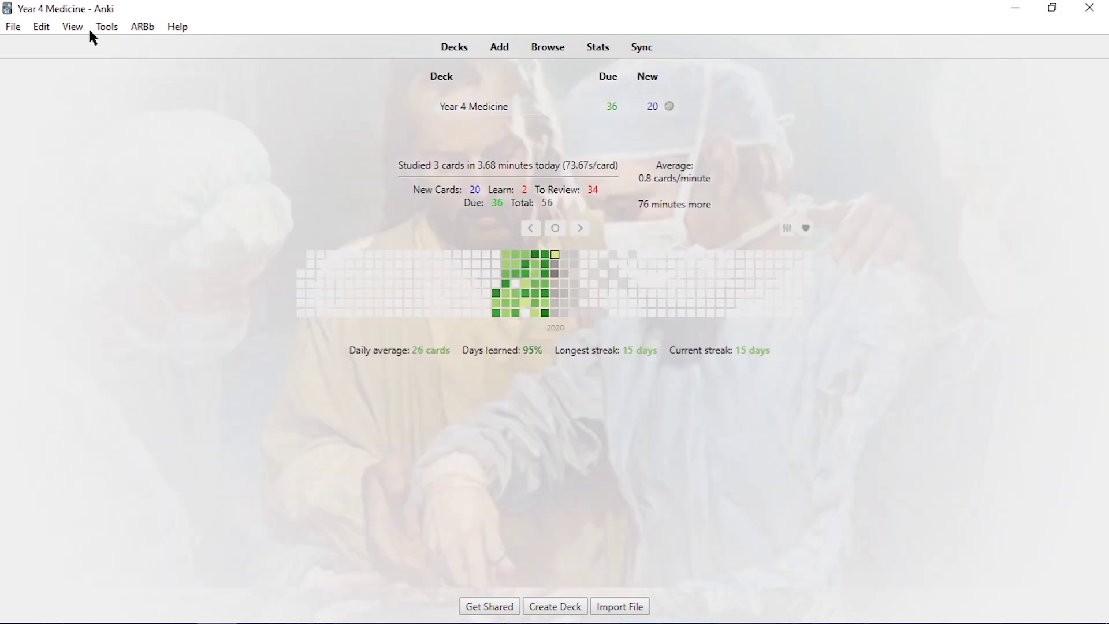
{"action": "left_click", "coordinate": [66, 29]}
{"action": "left_click", "coordinate": [41, 29]}
{"action": "left_click", "coordinate": [105, 27]}
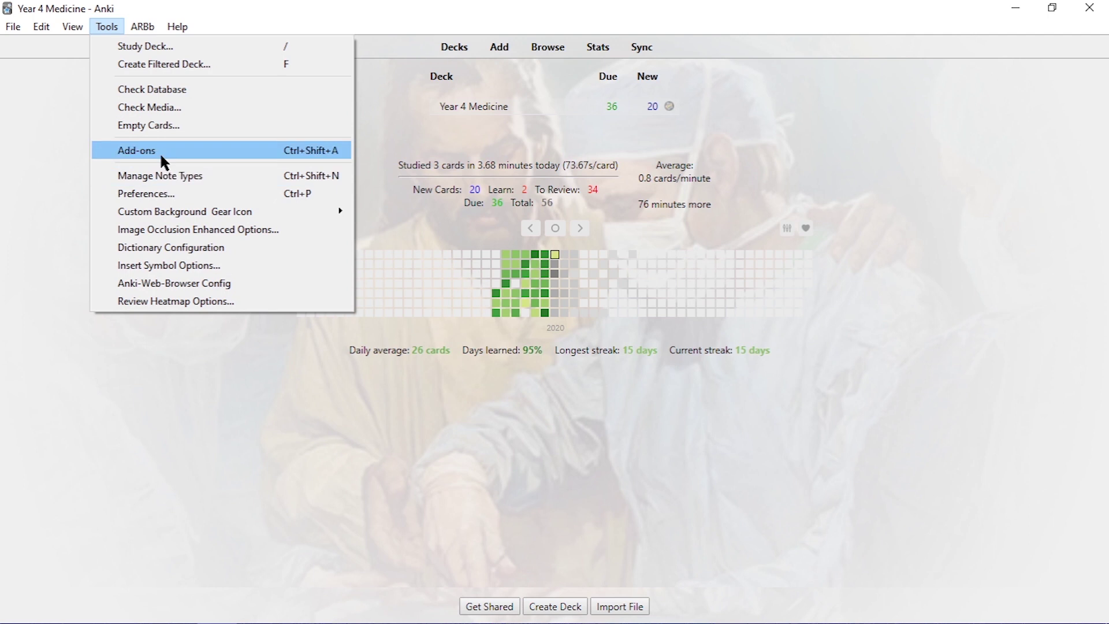
{"action": "left_click", "coordinate": [161, 152]}
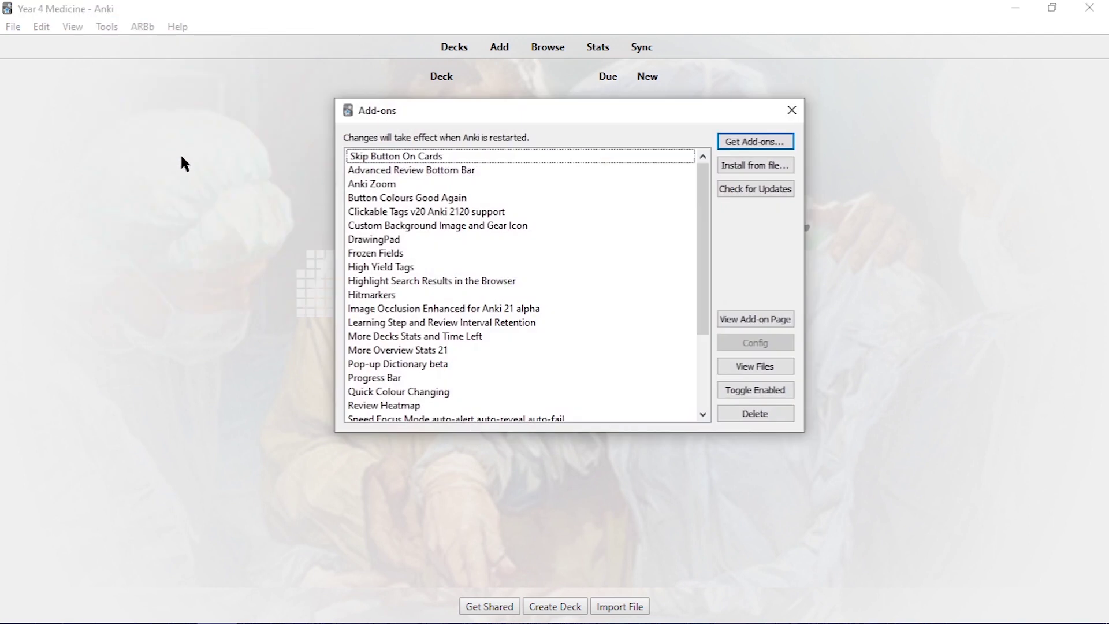
{"action": "left_click", "coordinate": [746, 144]}
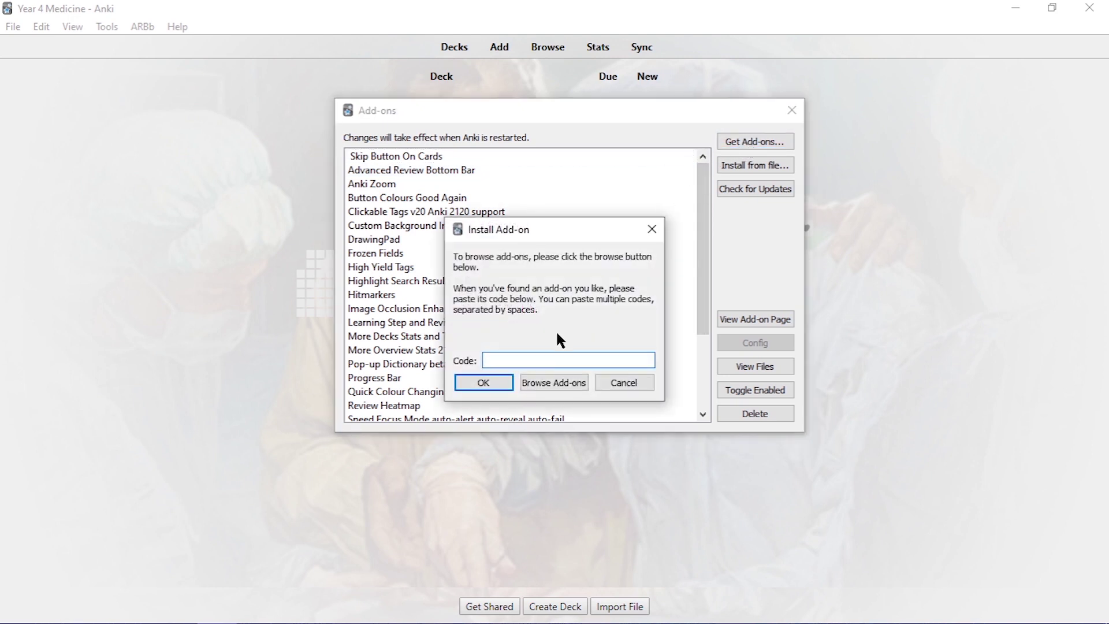